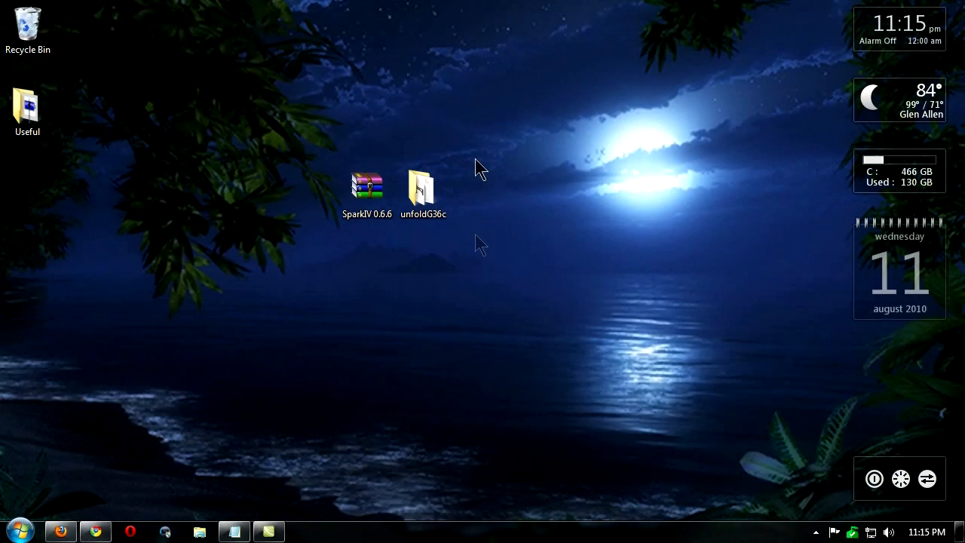
Create a new folder on the desktop named SparkIV 1.0.7.0
{"action": "right_click", "coordinate": [470, 178]}
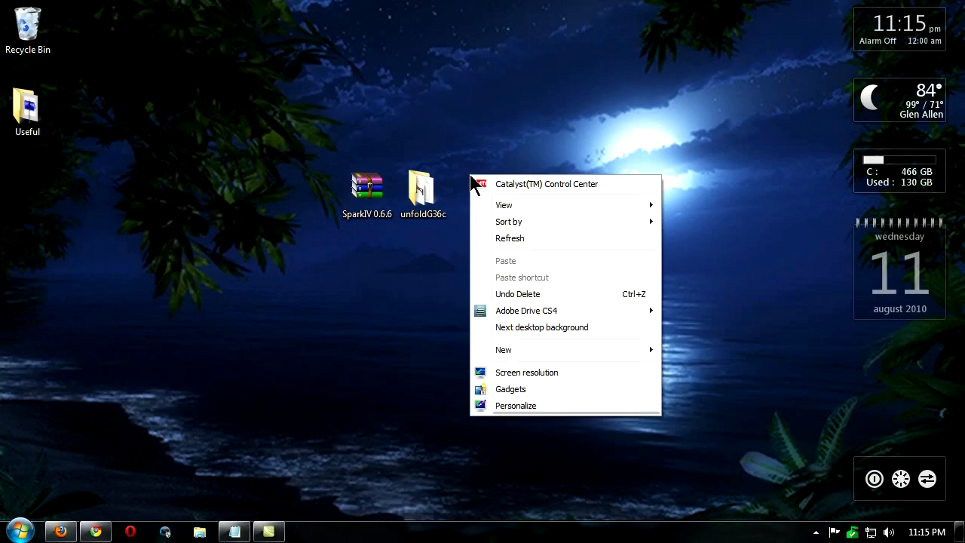
{"action": "mouse_move", "coordinate": [540, 350]}
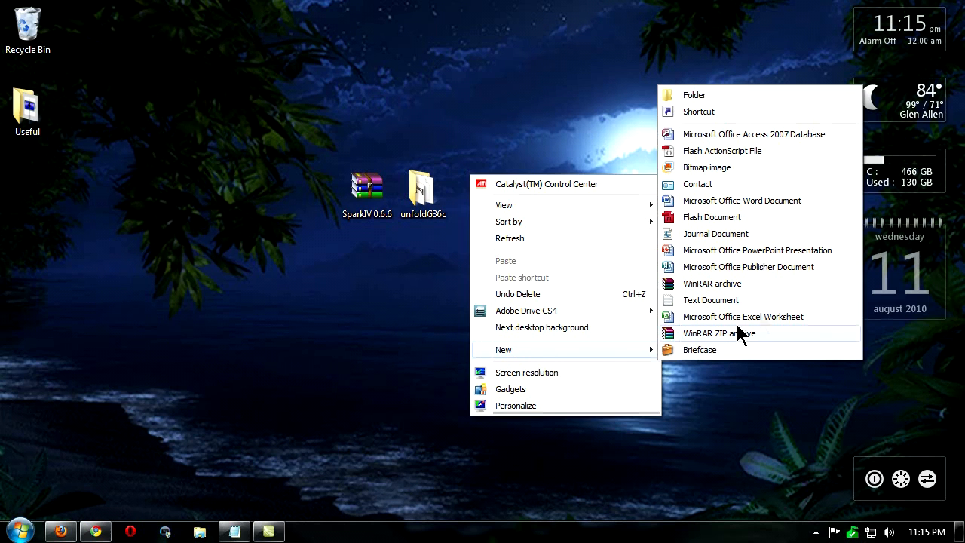
{"action": "left_click", "coordinate": [715, 100]}
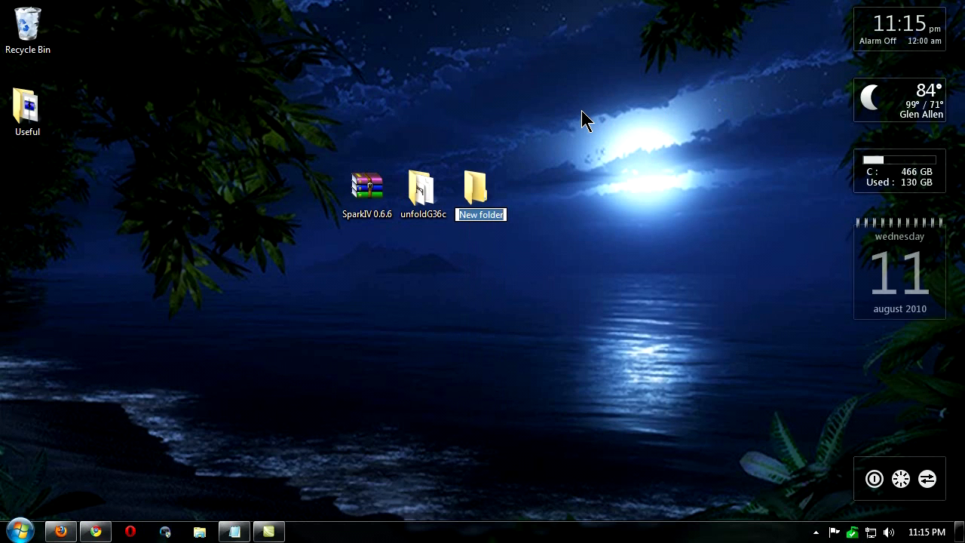
{"action": "type", "text": "SparkIV "}
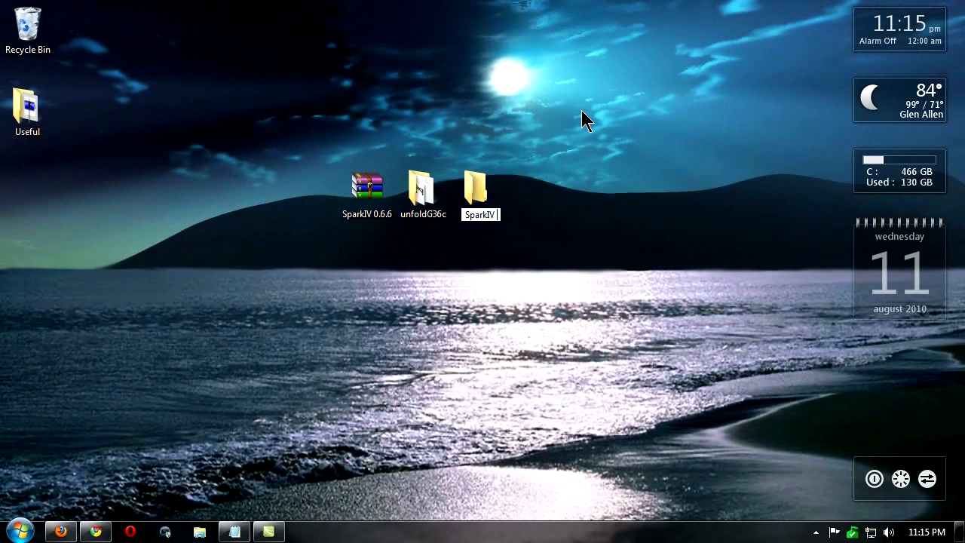
{"action": "type", "text": "1."}
{"action": "type", "text": "0.1"}
{"action": "key", "text": "BackSpace"}
{"action": "type", "text": "7.0"}
{"action": "key", "text": "Return"}
{"action": "left_click", "coordinate": [575, 241]}
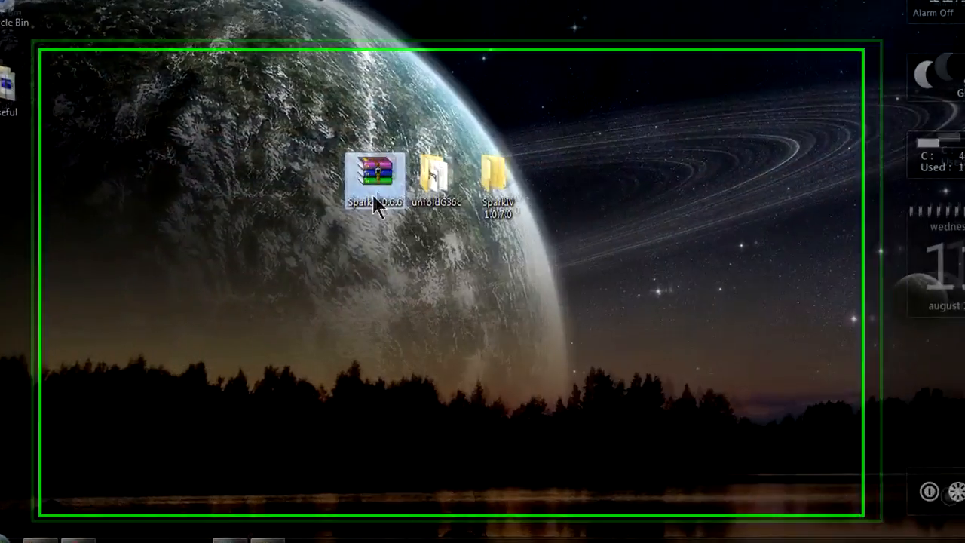
Open the SparkIV 0.6.6 archive and examine the contents of the nested SparkIV EFLC 0.6.6.zip, closing the nested archive again
{"action": "double_click", "coordinate": [373, 197]}
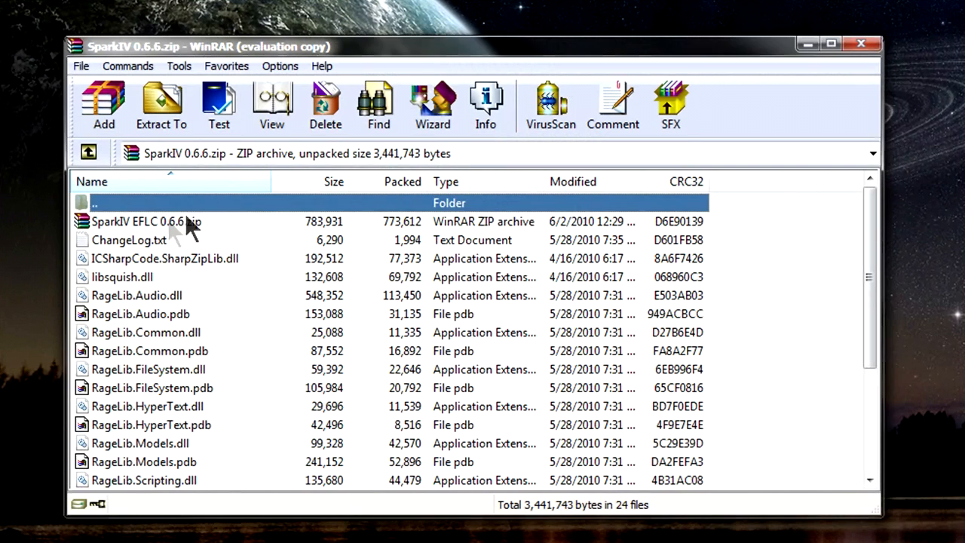
{"action": "left_click", "coordinate": [626, 211]}
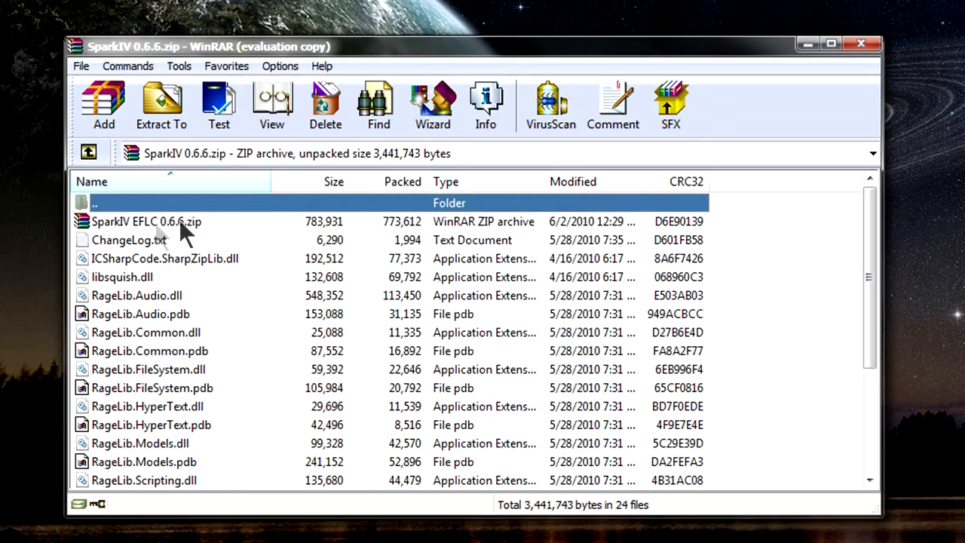
{"action": "double_click", "coordinate": [151, 223]}
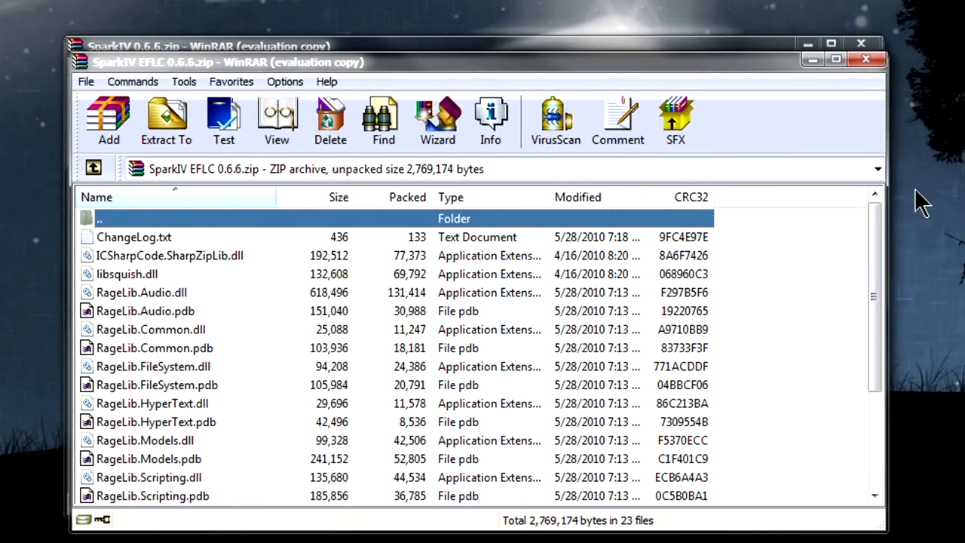
{"action": "left_click_drag", "start_coordinate": [882, 222], "coordinate": [880, 326]}
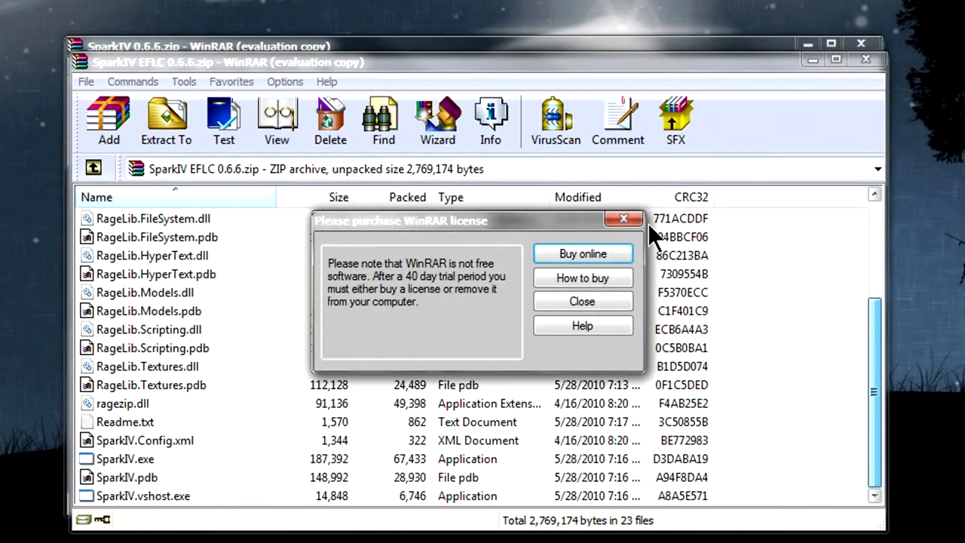
{"action": "left_click", "coordinate": [625, 218]}
{"action": "mouse_move", "coordinate": [878, 318]}
{"action": "left_mouse_down"}
{"action": "mouse_move", "coordinate": [878, 222]}
{"action": "mouse_move", "coordinate": [878, 318]}
{"action": "left_mouse_up"}
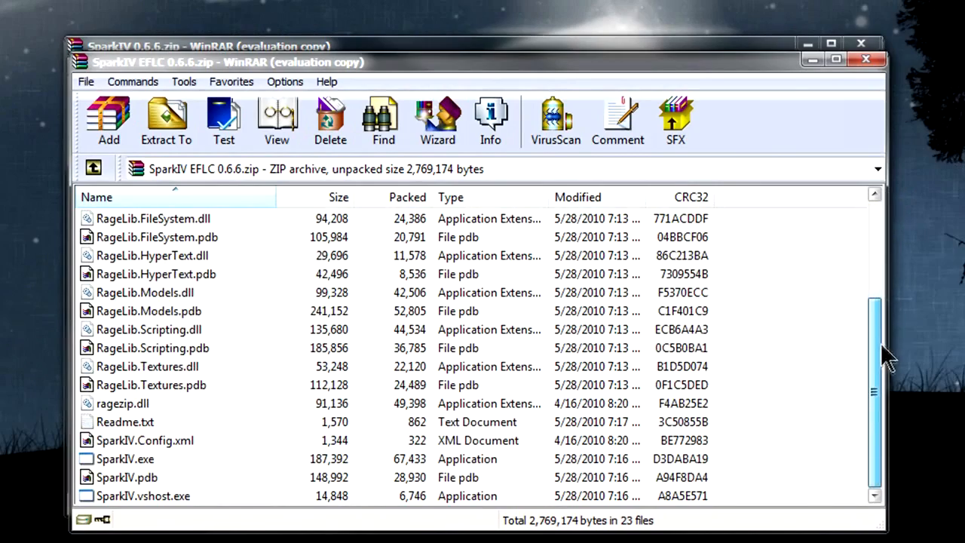
{"action": "left_click", "coordinate": [864, 60]}
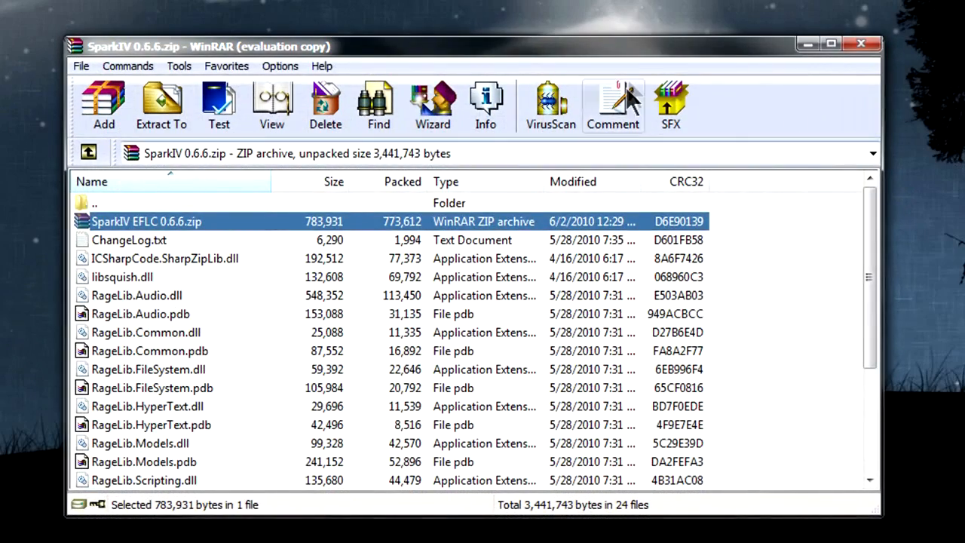
Extract the files from ICSharpCode.SharpZipLib.dll through SparkIV.vshost.exe into the SparkIV 1.0.7.0 desktop folder and close the archive
{"action": "left_click_drag", "start_coordinate": [654, 51], "coordinate": [117, 27]}
{"action": "left_click_drag", "start_coordinate": [533, 144], "coordinate": [825, 361]}
{"action": "left_click_drag", "start_coordinate": [247, 28], "coordinate": [681, 12]}
{"action": "left_click", "coordinate": [72, 225]}
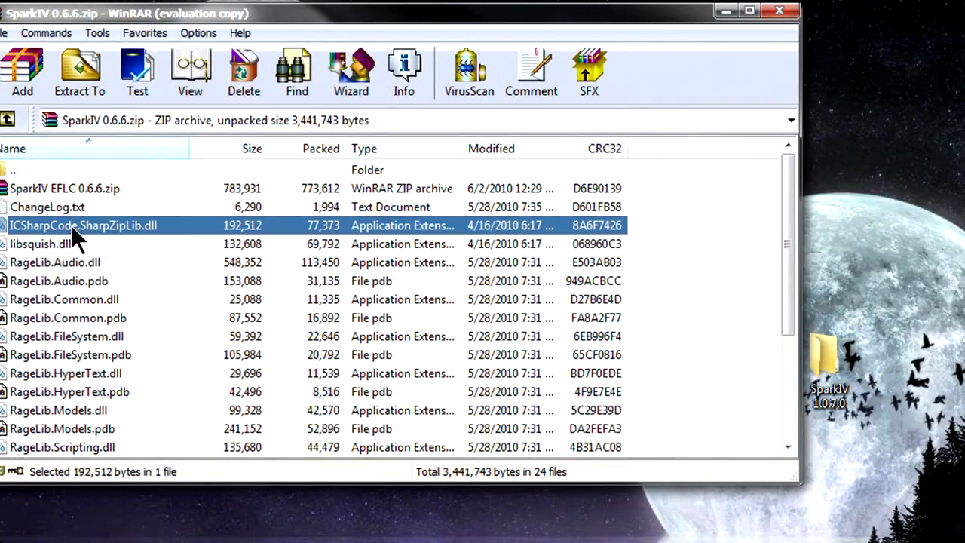
{"action": "scroll", "coordinate": [789, 244], "scroll_direction": "down", "scroll_amount": 3}
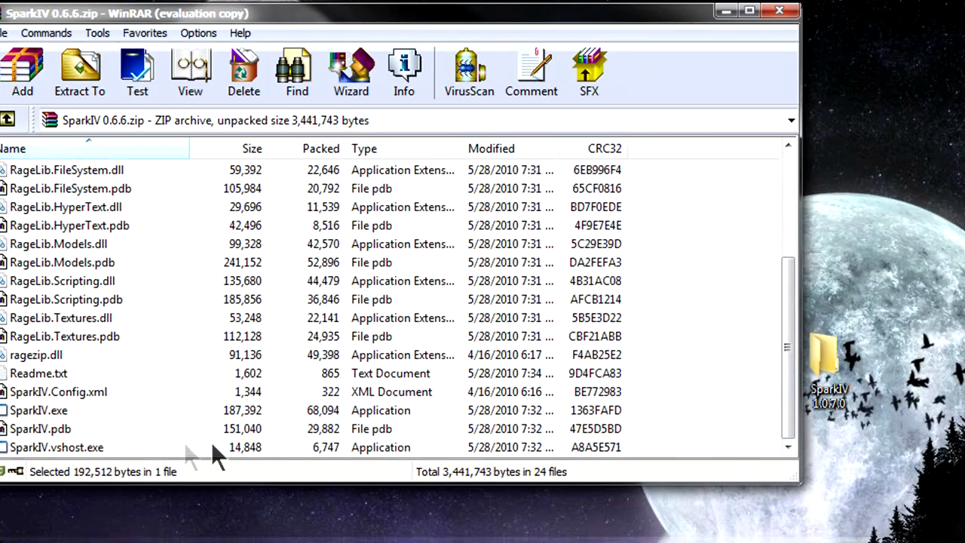
{"action": "left_click", "coordinate": [35, 447], "text": "shift"}
{"action": "left_click_drag", "start_coordinate": [103, 168], "coordinate": [840, 355]}
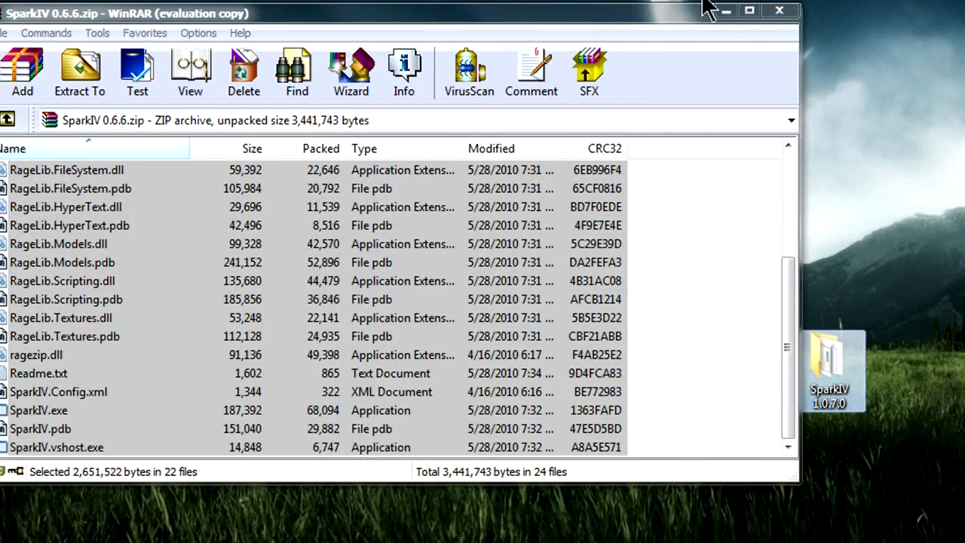
{"action": "left_click", "coordinate": [781, 11]}
Set the SparkIV application in the SparkIV 1.0.7.0 folder to run as an administrator
{"action": "left_click_drag", "start_coordinate": [786, 341], "coordinate": [519, 136]}
{"action": "double_click", "coordinate": [533, 157]}
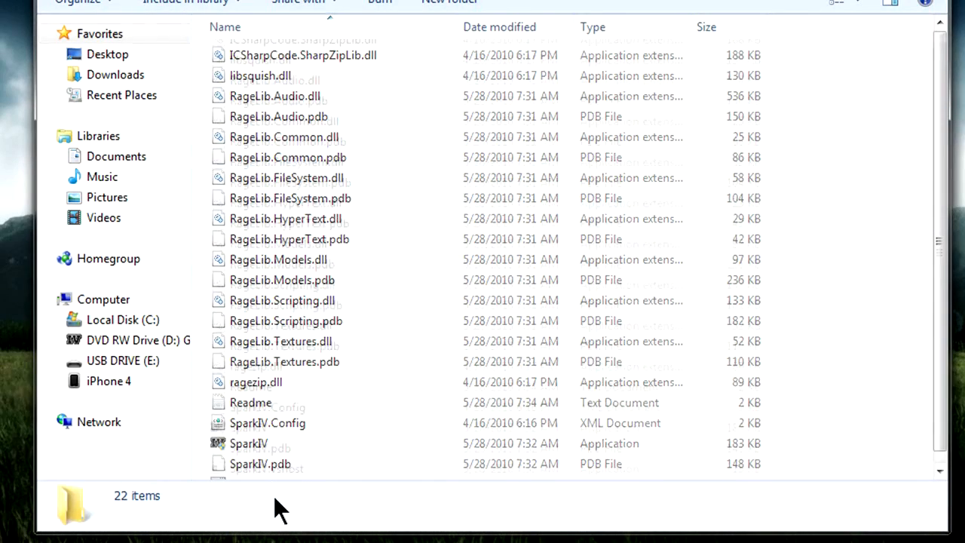
{"action": "scroll", "coordinate": [279, 467], "scroll_direction": "down", "scroll_amount": 1}
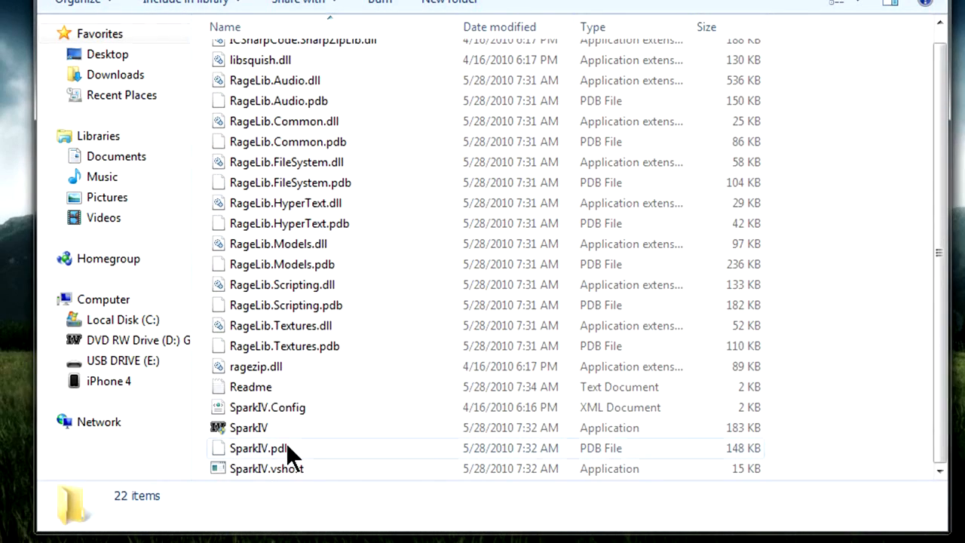
{"action": "right_click", "coordinate": [244, 431]}
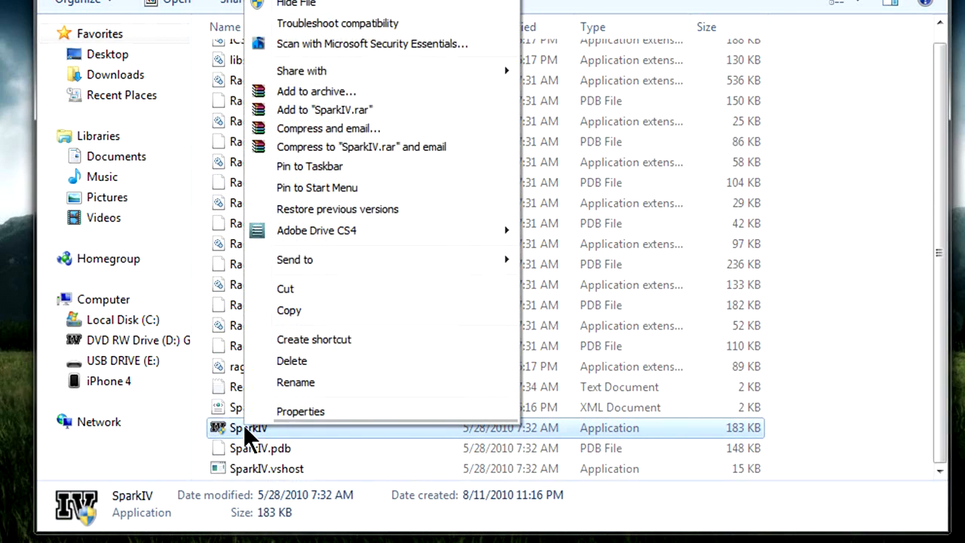
{"action": "left_click", "coordinate": [268, 415]}
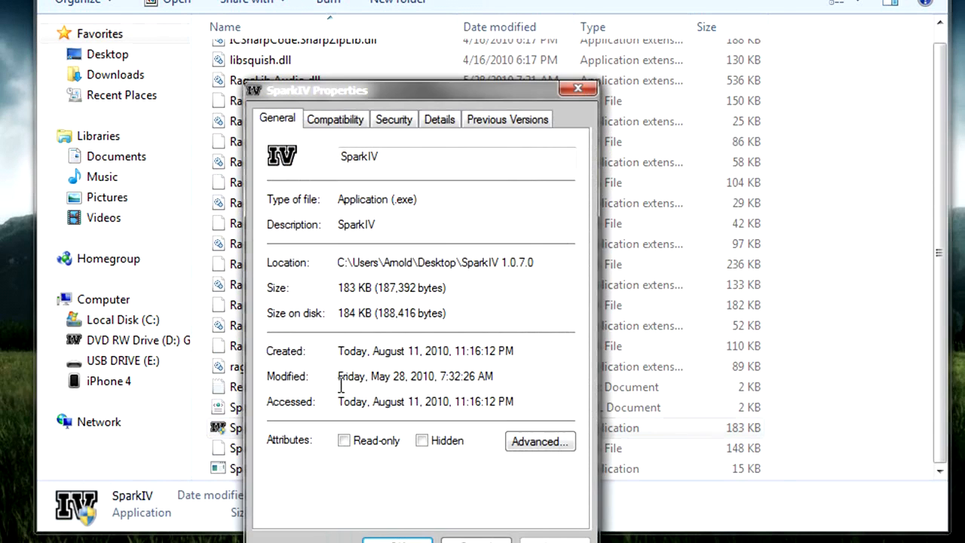
{"action": "left_click", "coordinate": [332, 120]}
{"action": "left_click", "coordinate": [288, 456]}
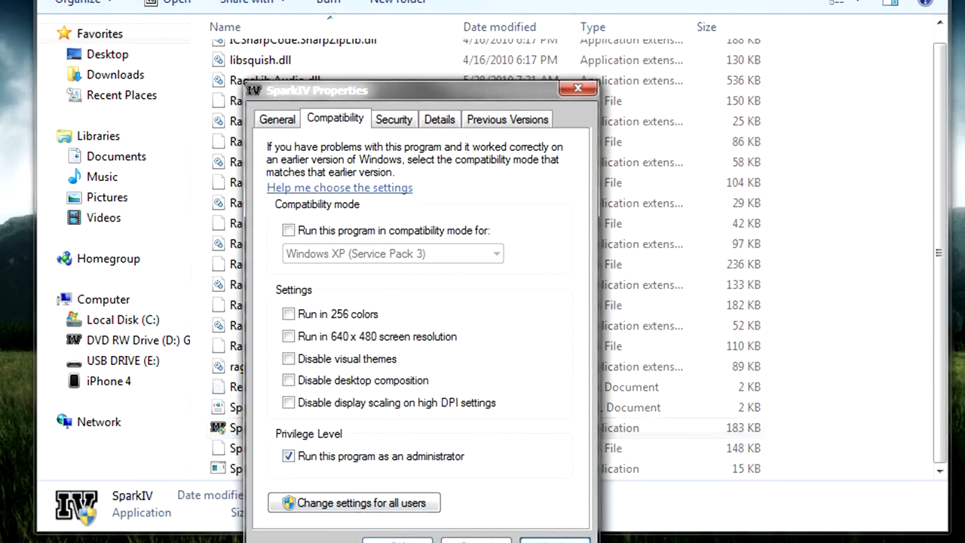
{"action": "left_click", "coordinate": [397, 540]}
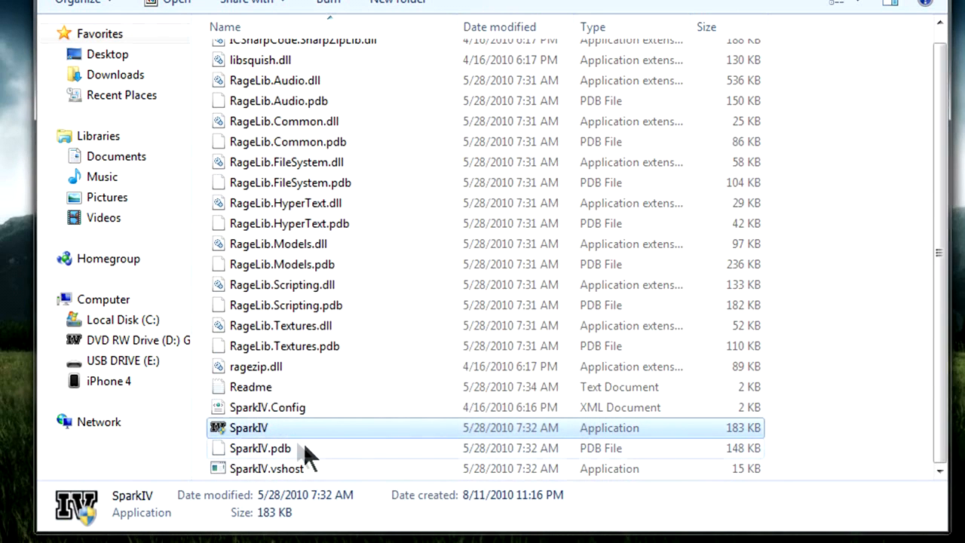
Launch SparkIV and browse for an archive in C:\Program Files (x86)\Rockstar Games\Grand Theft Auto IV\pc\models\cdimages
{"action": "double_click", "coordinate": [245, 430]}
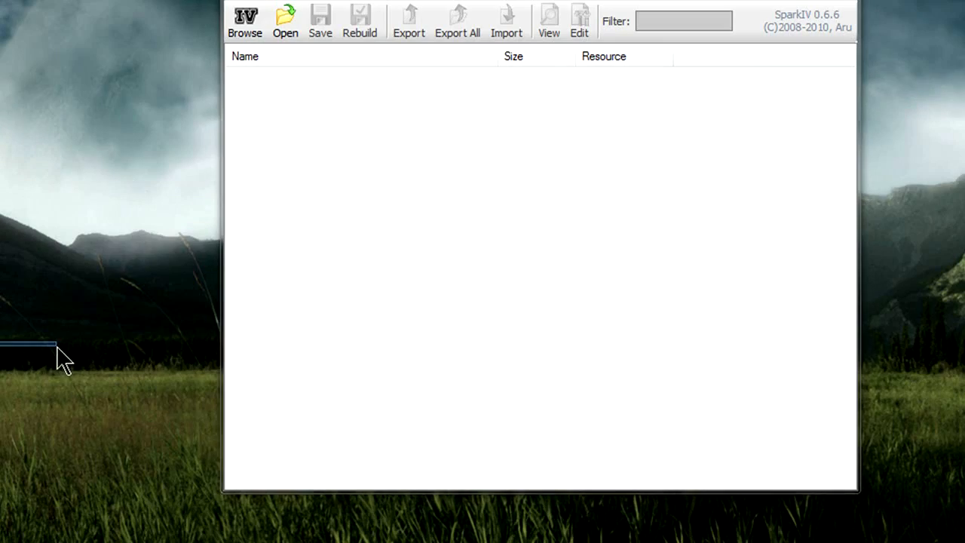
{"action": "left_click", "coordinate": [290, 23]}
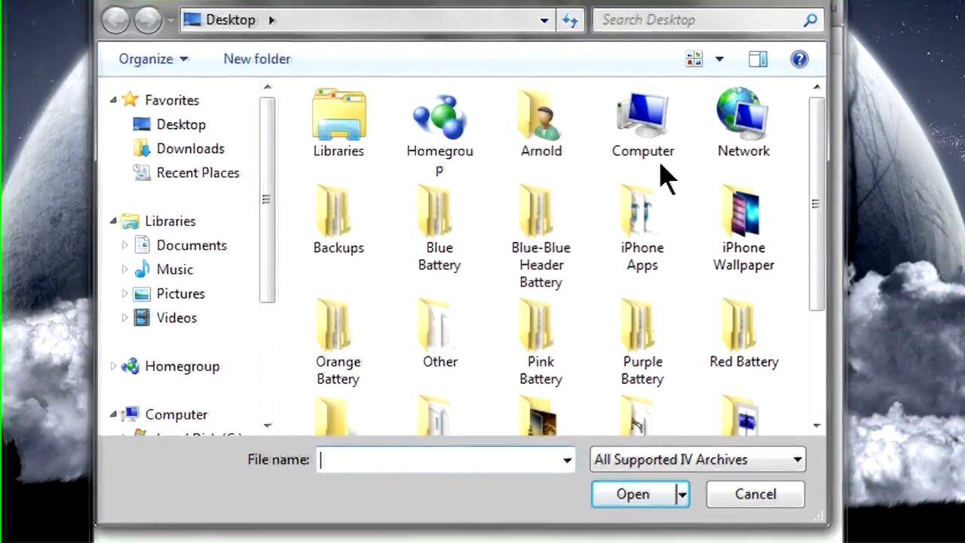
{"action": "double_click", "coordinate": [643, 147]}
{"action": "double_click", "coordinate": [405, 151]}
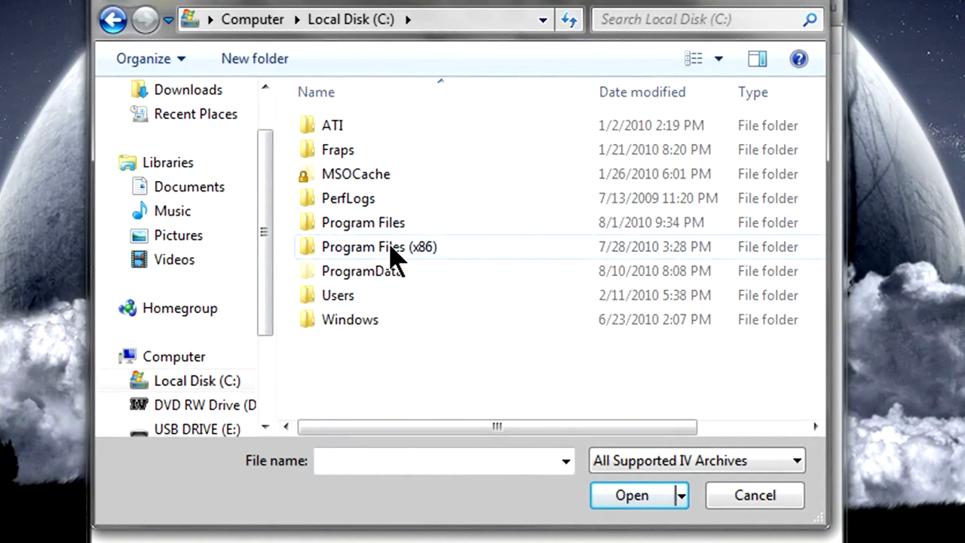
{"action": "double_click", "coordinate": [394, 252]}
{"action": "left_click_drag", "start_coordinate": [816, 151], "coordinate": [771, 312]}
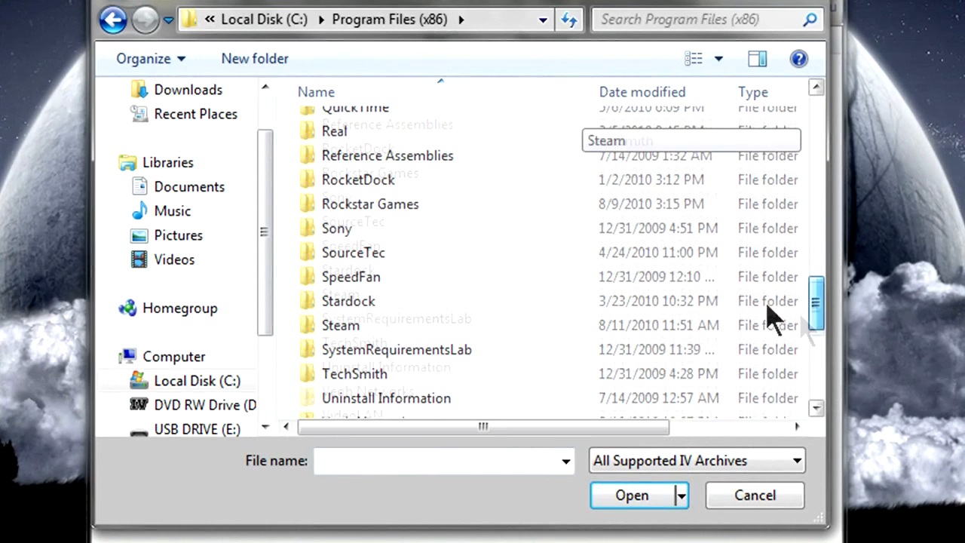
{"action": "double_click", "coordinate": [407, 213]}
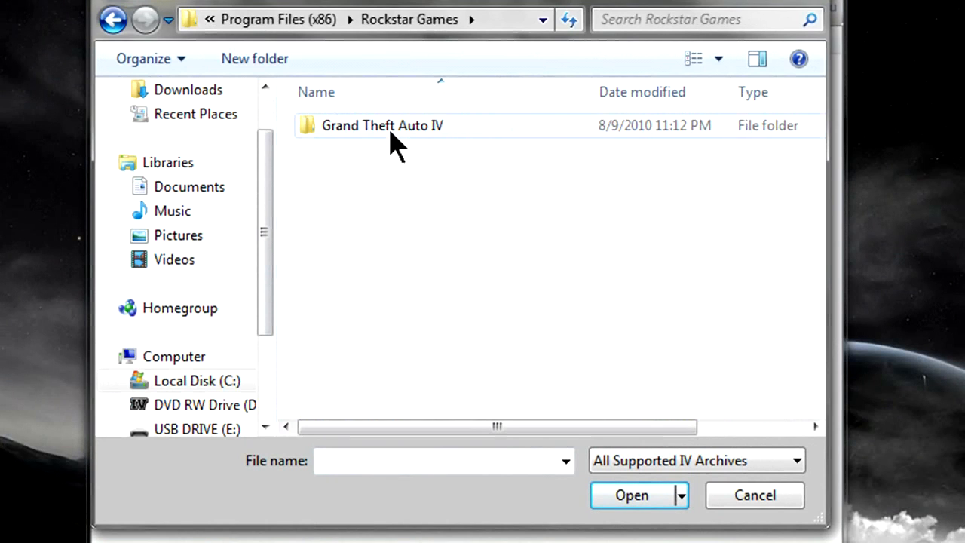
{"action": "double_click", "coordinate": [392, 128]}
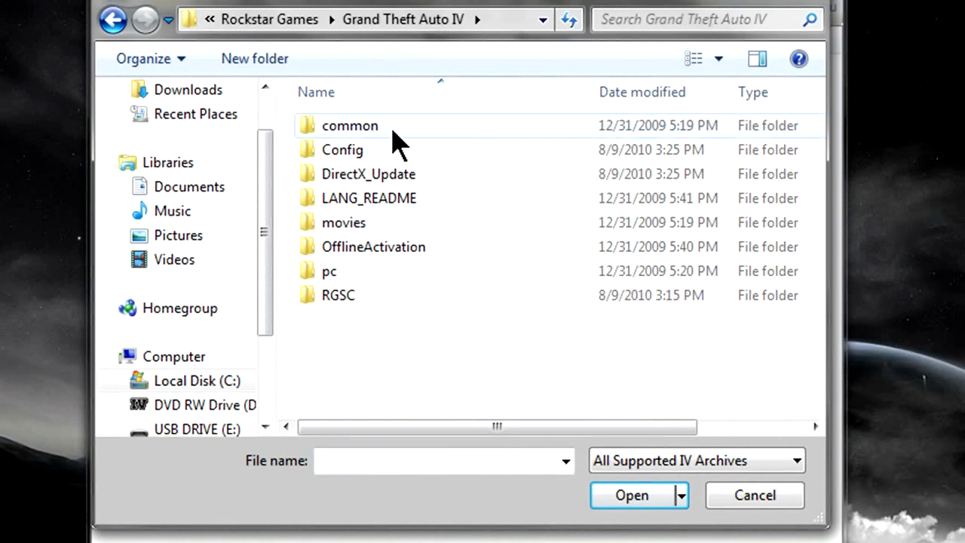
{"action": "double_click", "coordinate": [349, 269]}
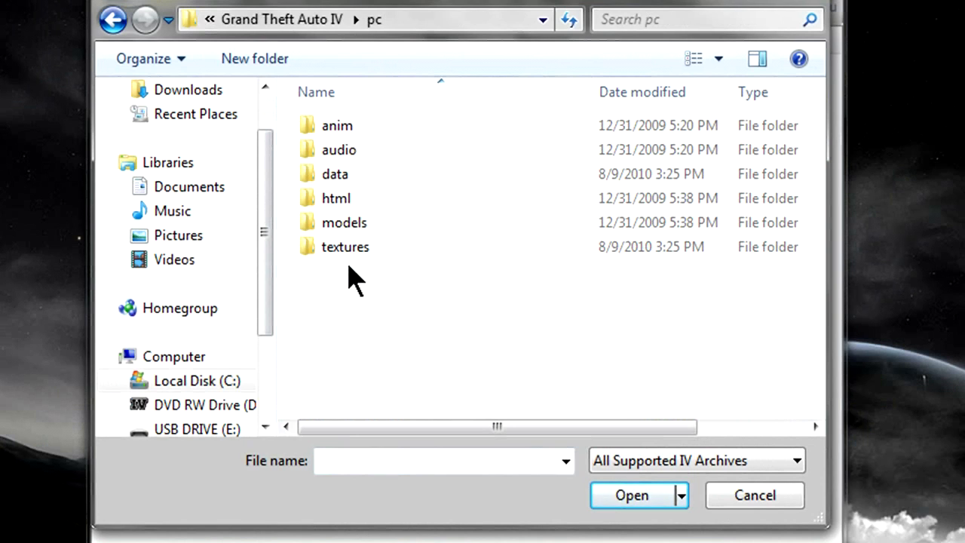
{"action": "double_click", "coordinate": [373, 222]}
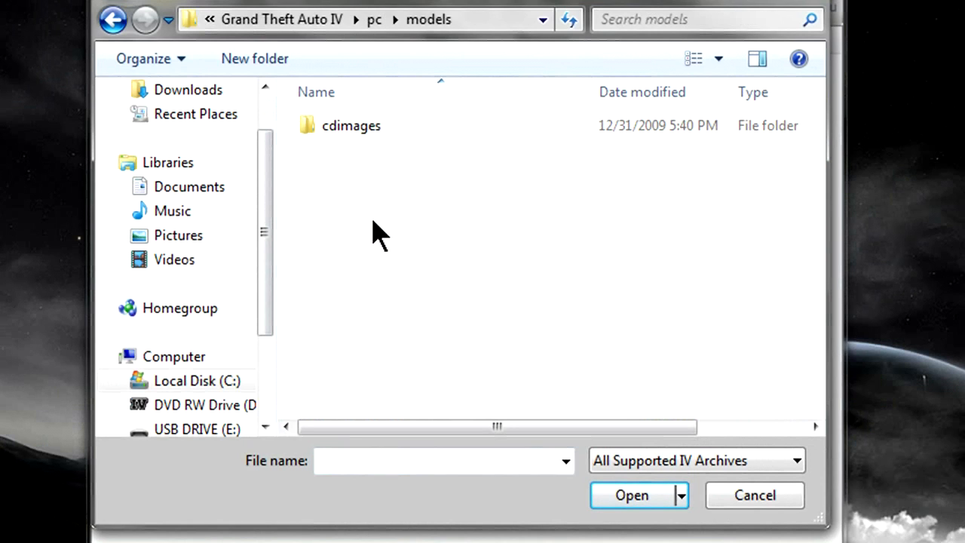
{"action": "double_click", "coordinate": [349, 130]}
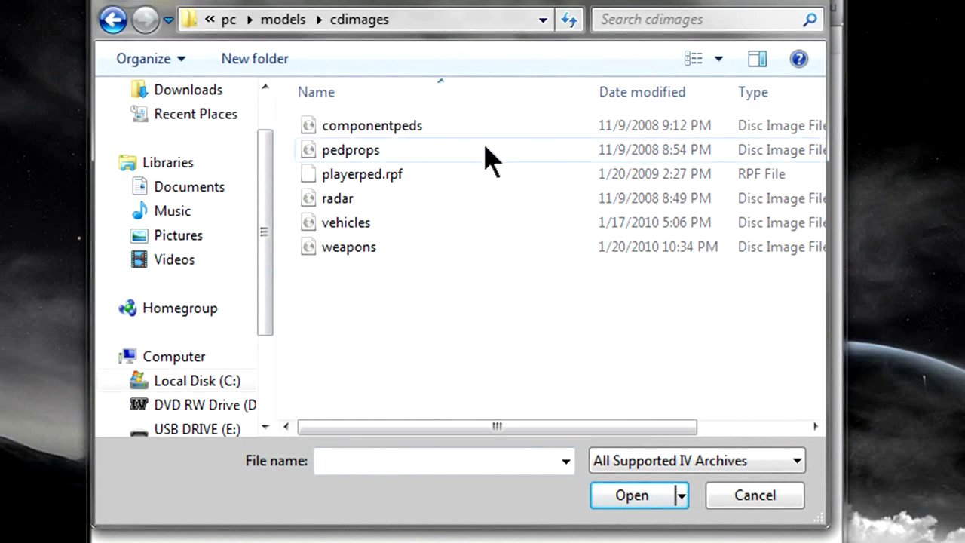
Go through the image archives in the cdimages folder and open the weapons archive
{"action": "left_click", "coordinate": [362, 254]}
{"action": "left_click", "coordinate": [329, 225]}
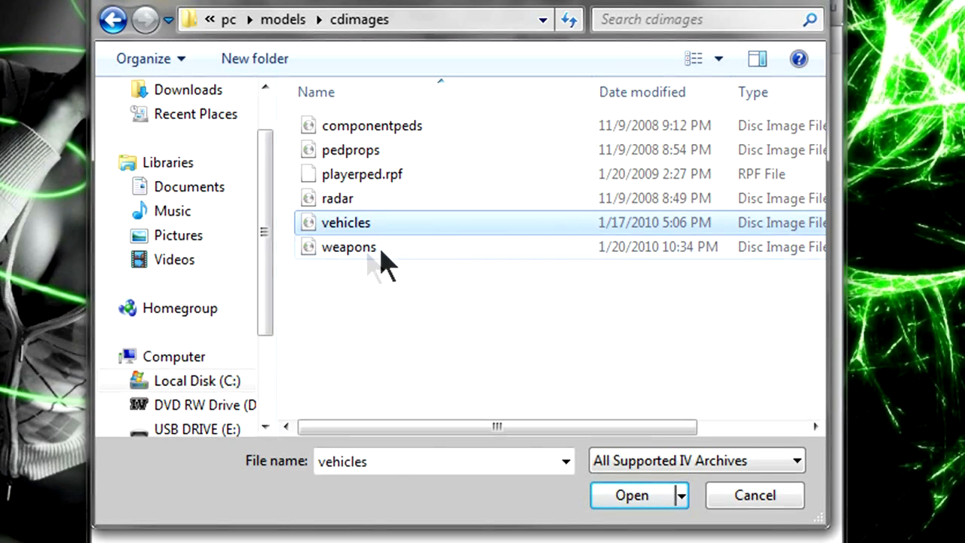
{"action": "left_click", "coordinate": [352, 199]}
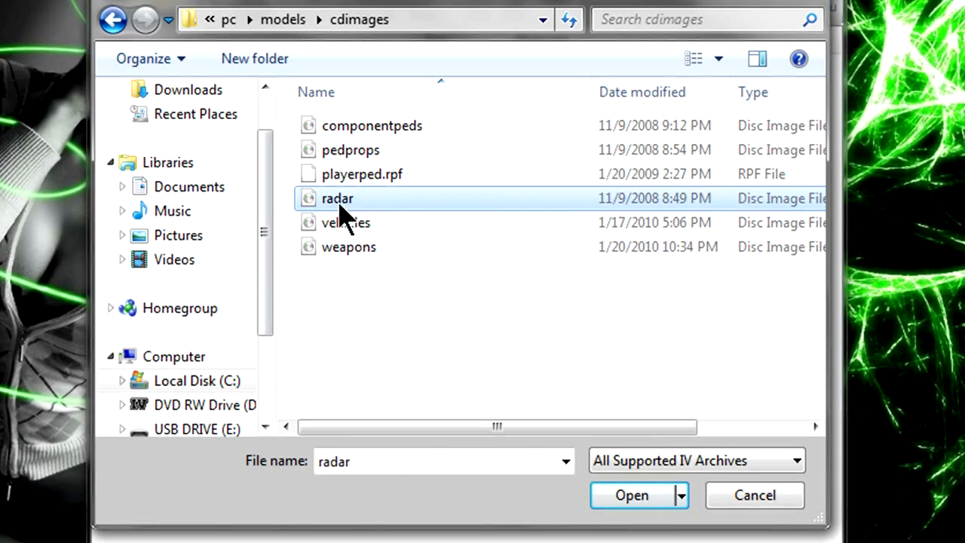
{"action": "left_click", "coordinate": [340, 183]}
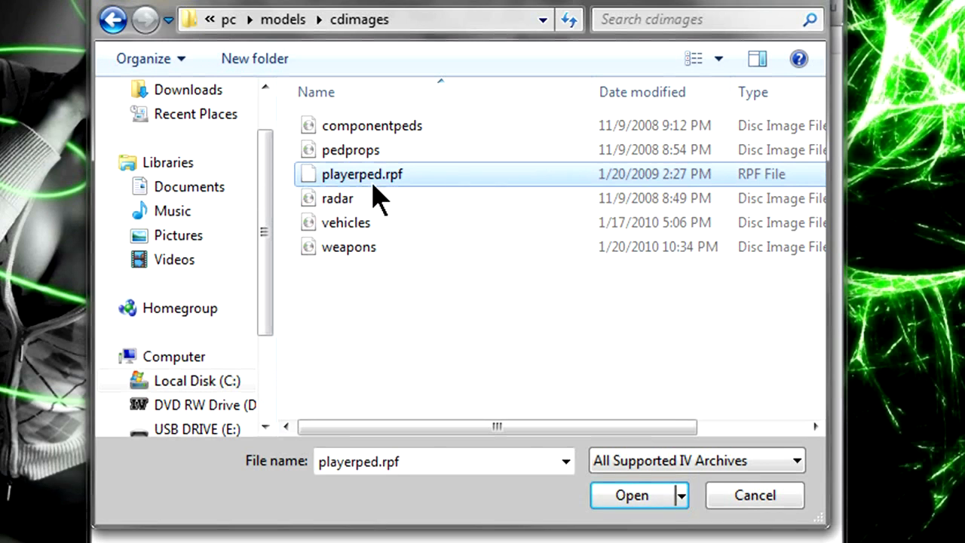
{"action": "left_click", "coordinate": [352, 160]}
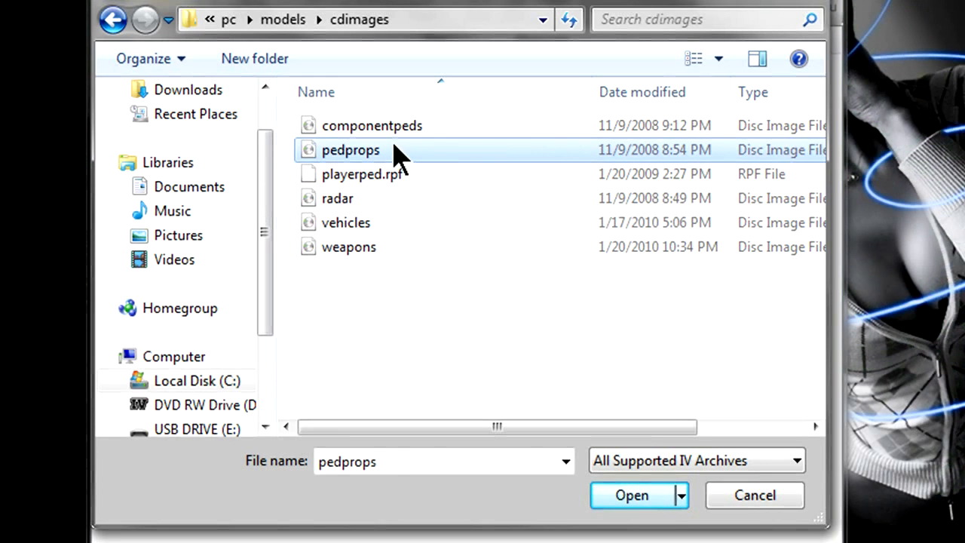
{"action": "left_click", "coordinate": [384, 130]}
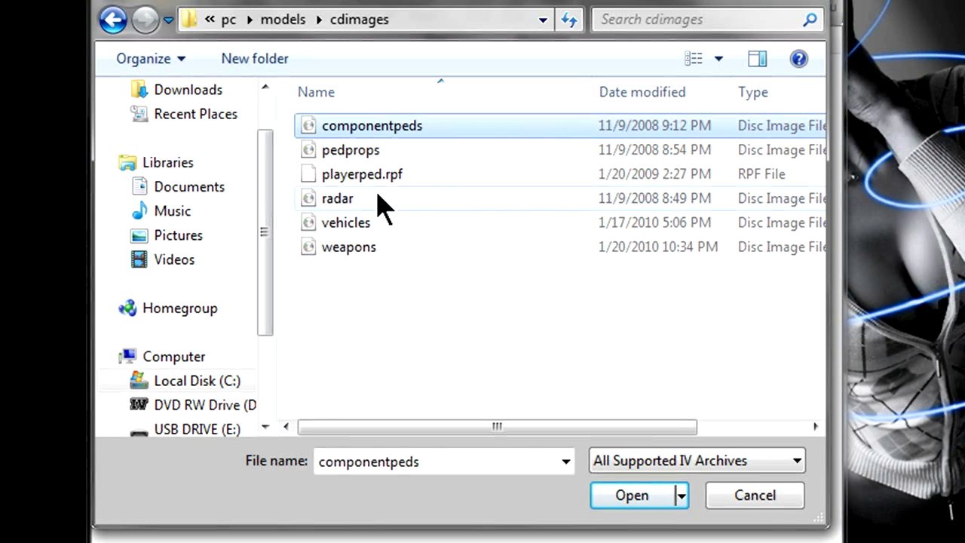
{"action": "double_click", "coordinate": [376, 247]}
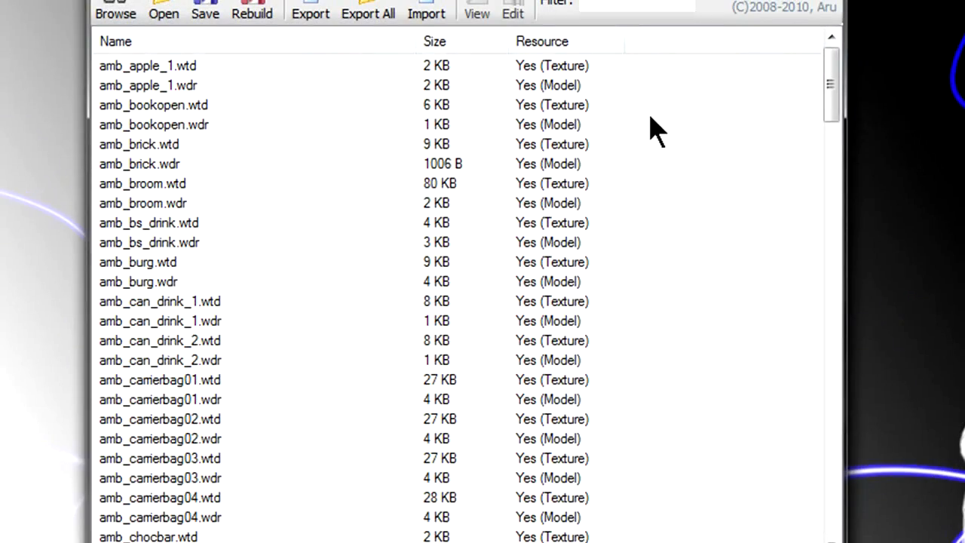
Look through the weapons archive's whole file list, then check the amb_apple_1 texture and model entries
{"action": "left_click_drag", "start_coordinate": [838, 65], "coordinate": [824, 501]}
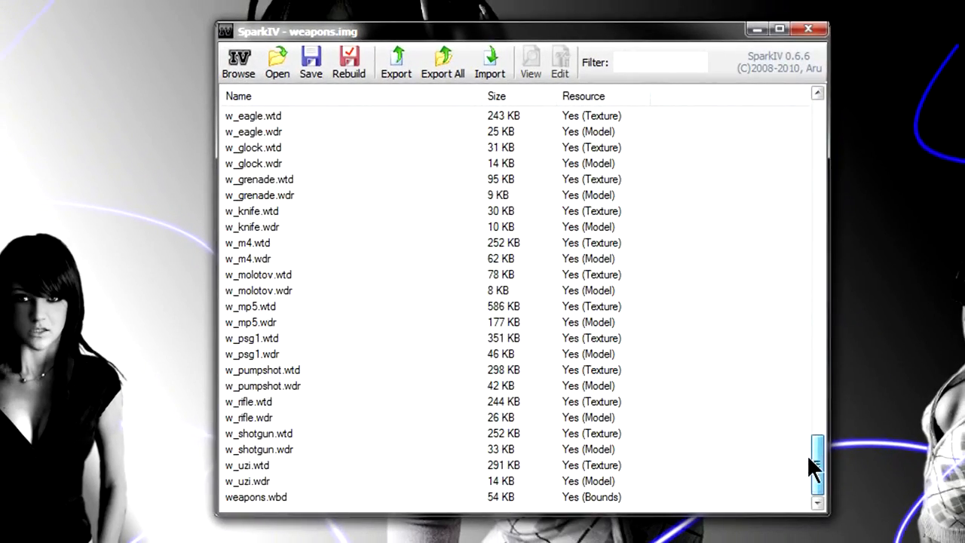
{"action": "left_click_drag", "start_coordinate": [808, 457], "coordinate": [813, 106]}
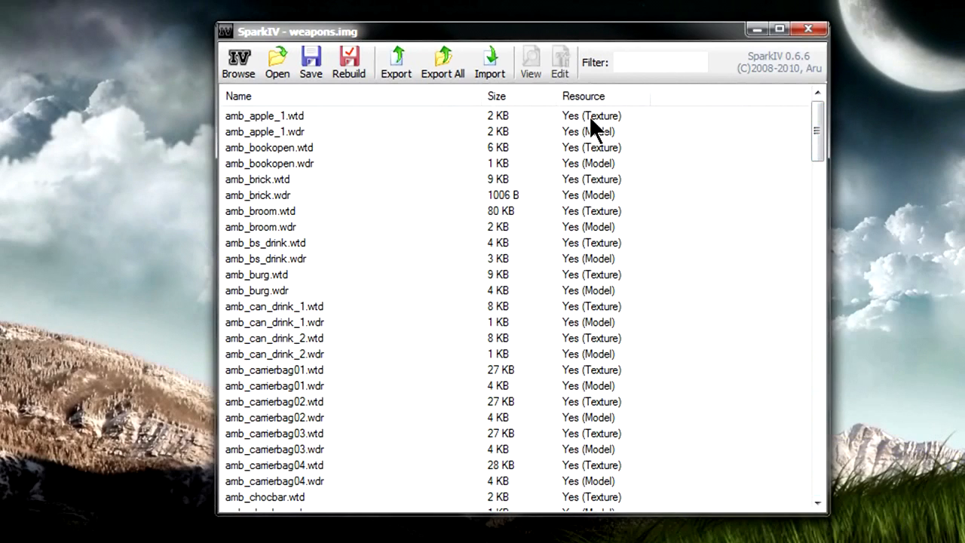
{"action": "left_click", "coordinate": [607, 122]}
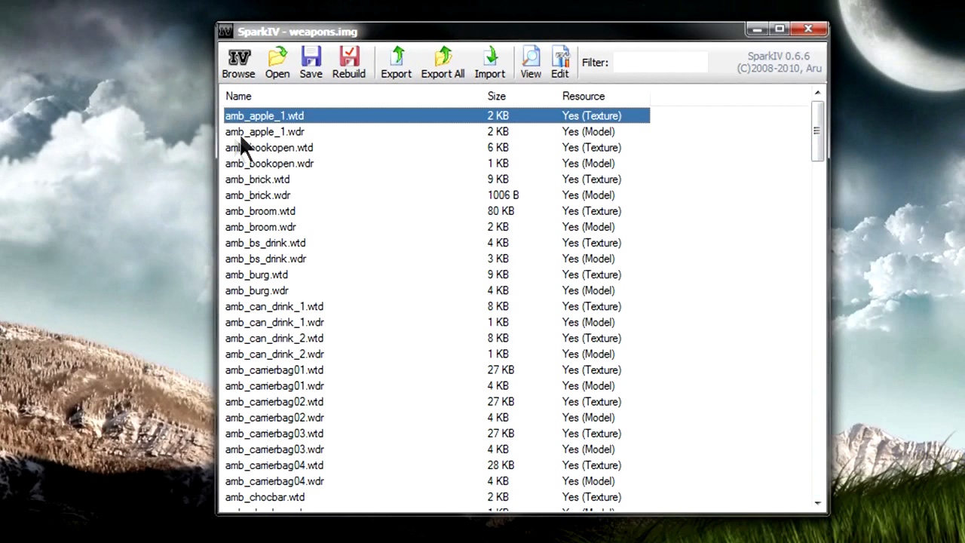
{"action": "left_click", "coordinate": [257, 132]}
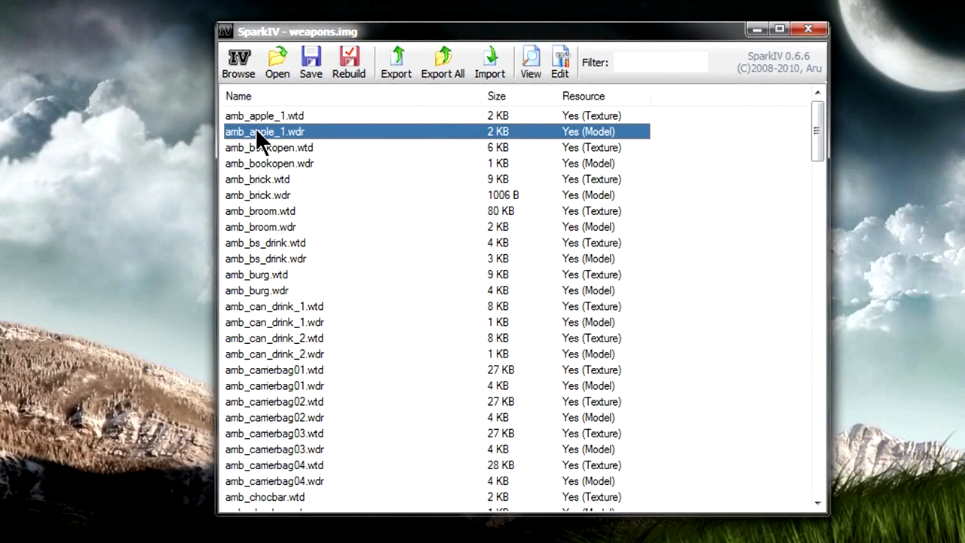
View the amb_apple_1.wdr model from several angles, then the amb_apple_1.wtd texture, closing each preview
{"action": "double_click", "coordinate": [257, 131]}
{"action": "scroll", "coordinate": [635, 294], "scroll_direction": "up", "scroll_amount": 5}
{"action": "left_click_drag", "start_coordinate": [631, 170], "coordinate": [684, 30]}
{"action": "left_click_drag", "start_coordinate": [690, 264], "coordinate": [755, 187]}
{"action": "key", "text": "Escape"}
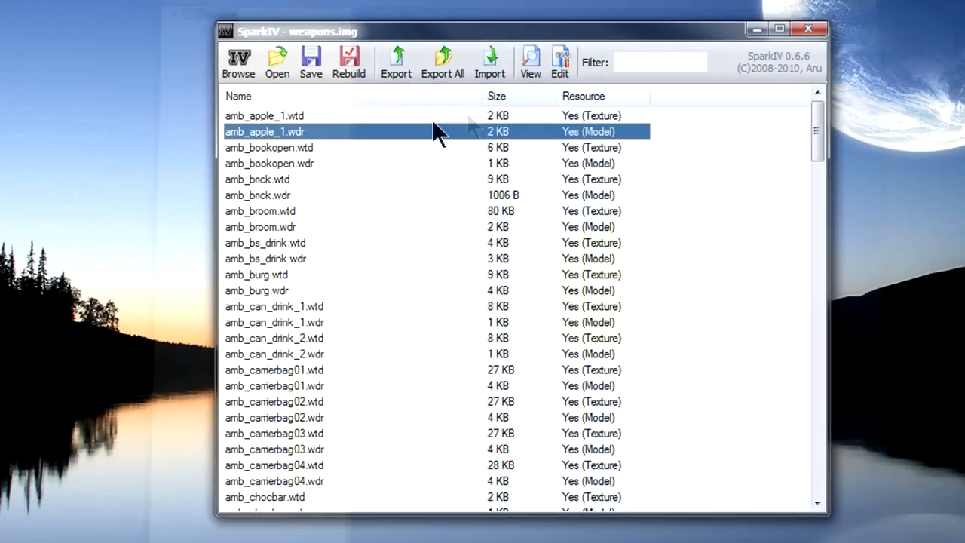
{"action": "double_click", "coordinate": [277, 114]}
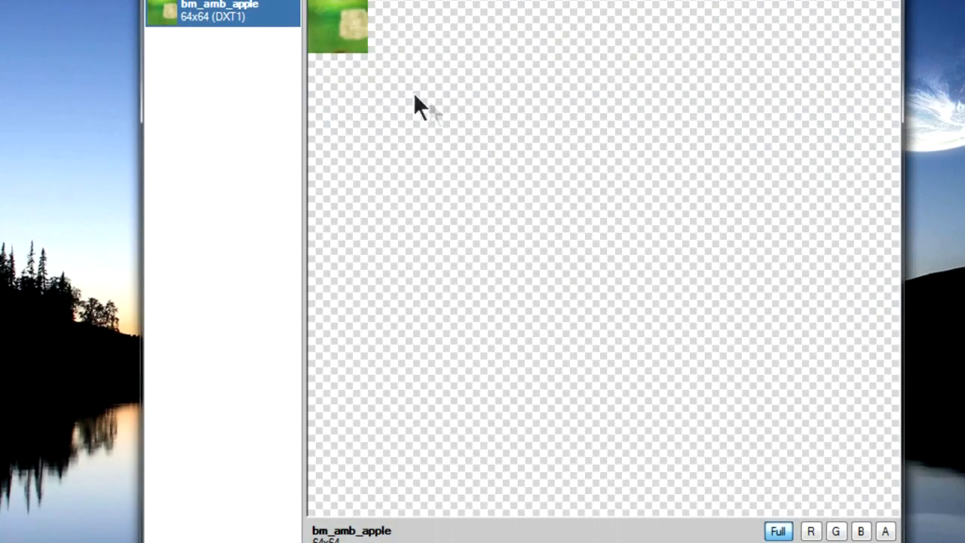
{"action": "key", "text": "Escape"}
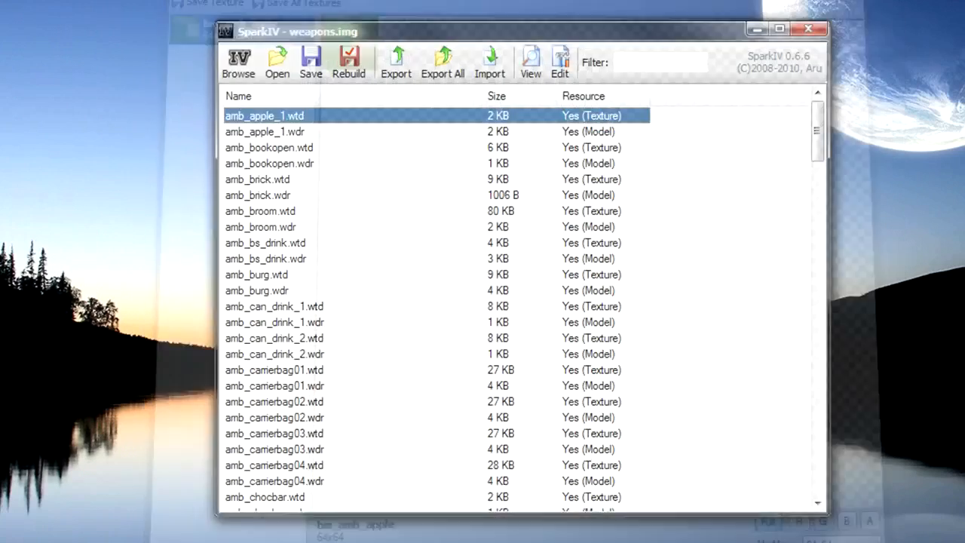
Find the amb_mobile_1.wdr model in the archive, preview it from another angle and close the preview
{"action": "scroll", "coordinate": [482, 316], "scroll_direction": "down", "scroll_amount": 4}
{"action": "scroll", "coordinate": [466, 350], "scroll_direction": "down", "scroll_amount": 12}
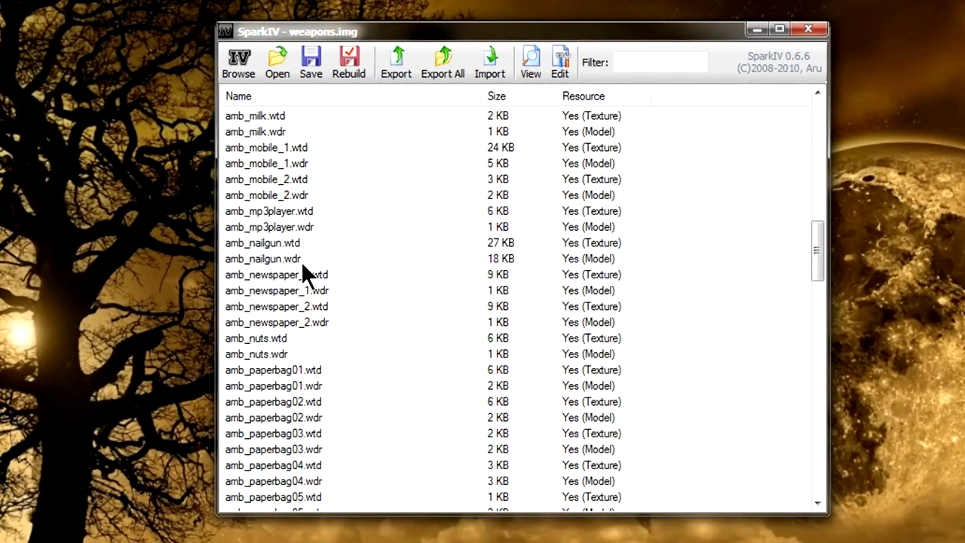
{"action": "left_click", "coordinate": [284, 167]}
{"action": "double_click", "coordinate": [281, 162]}
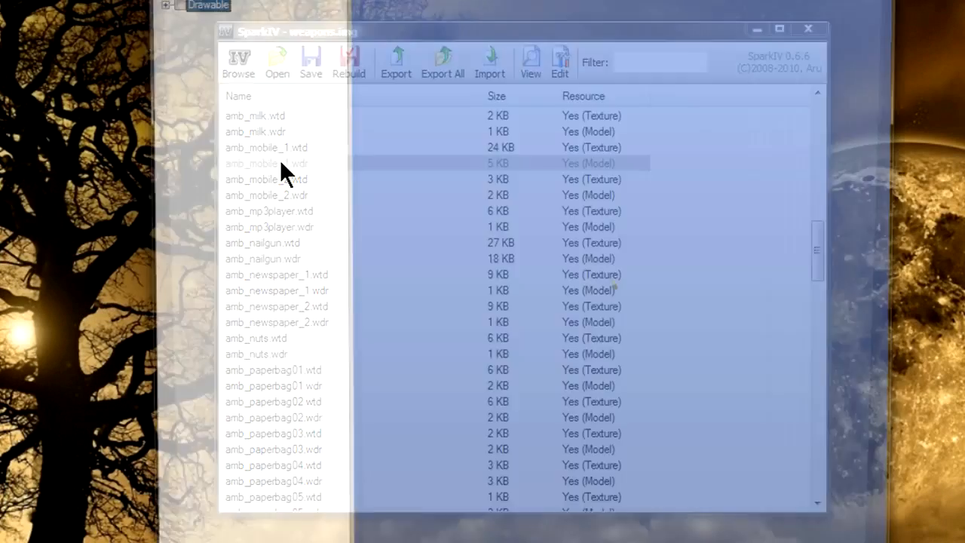
{"action": "left_click_drag", "start_coordinate": [545, 251], "coordinate": [895, 198]}
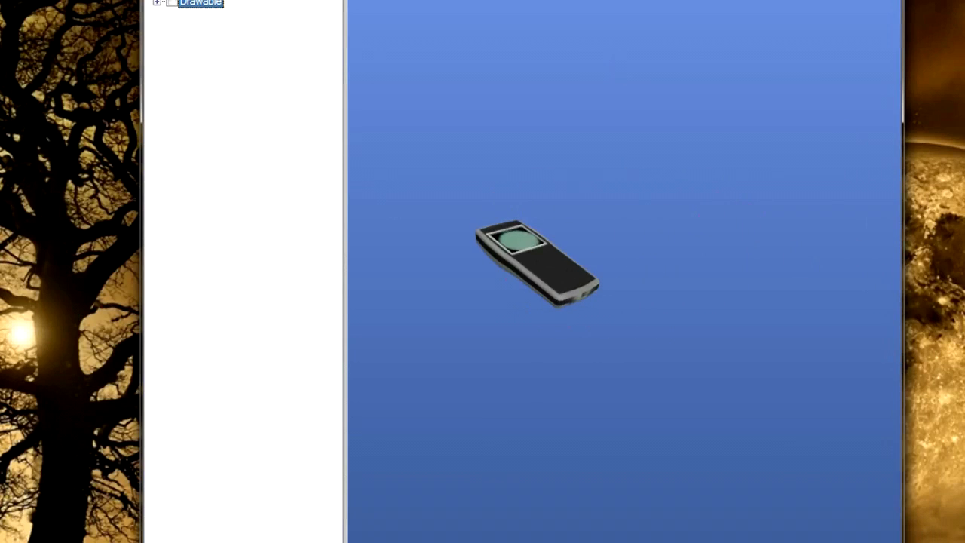
{"action": "left_click", "coordinate": [883, 2]}
Look through the w_ weapon texture and model entries near the end of the archive
{"action": "scroll", "coordinate": [573, 258], "scroll_direction": "down", "scroll_amount": 12}
{"action": "scroll", "coordinate": [551, 277], "scroll_direction": "down", "scroll_amount": 14}
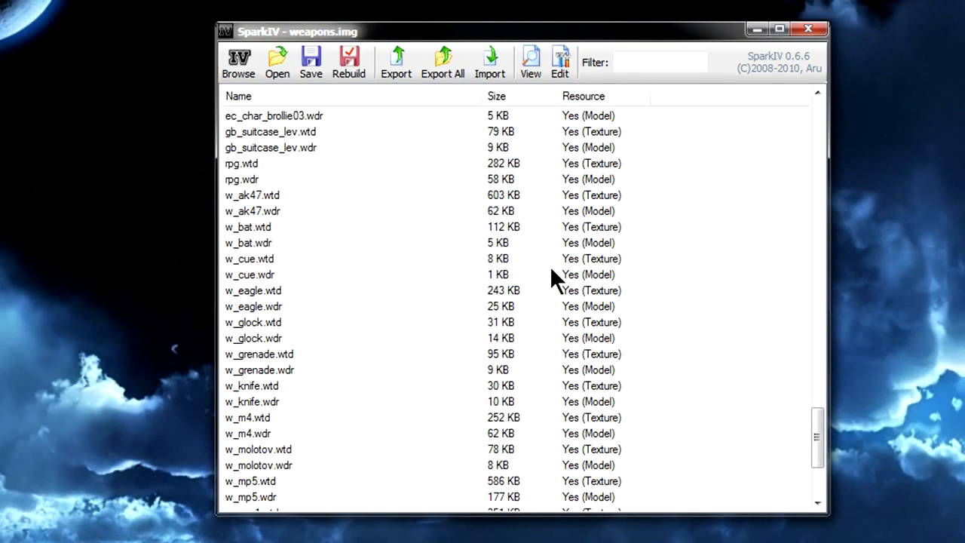
{"action": "scroll", "coordinate": [554, 279], "scroll_direction": "down", "scroll_amount": 3}
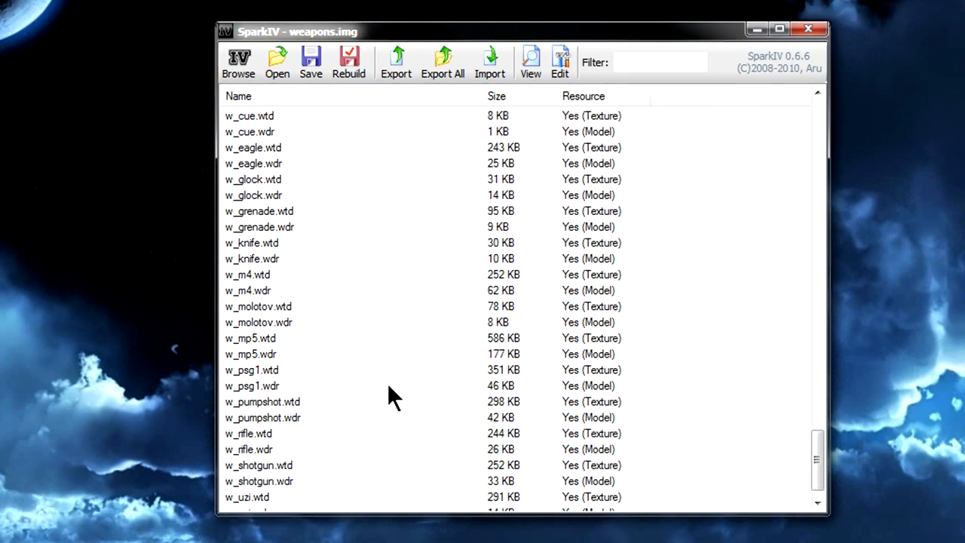
{"action": "scroll", "coordinate": [387, 392], "scroll_direction": "up", "scroll_amount": 1}
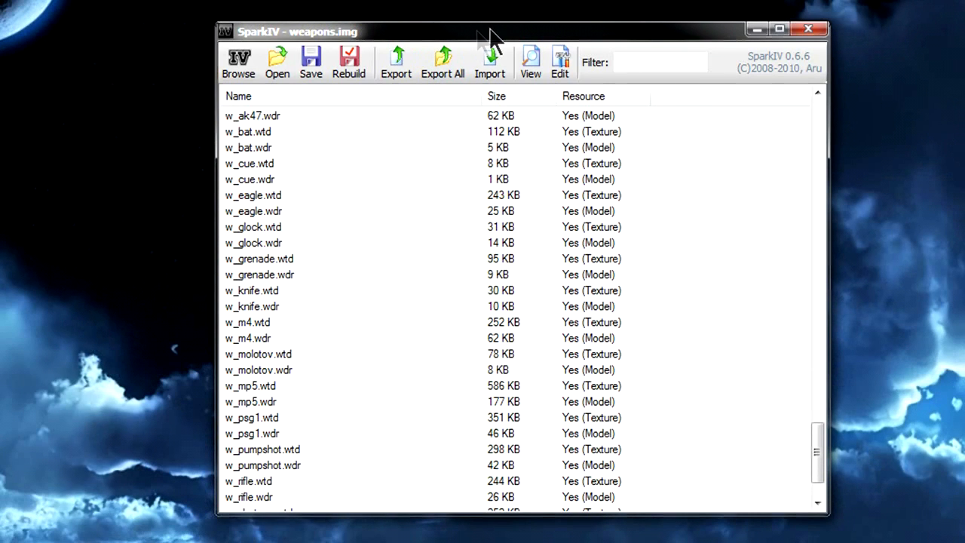
Minimize the SparkIV window and move the unfoldG36c folder aside on the desktop
{"action": "left_click", "coordinate": [755, 30]}
{"action": "left_click_drag", "start_coordinate": [443, 181], "coordinate": [26, 279]}
{"action": "left_click", "coordinate": [166, 253]}
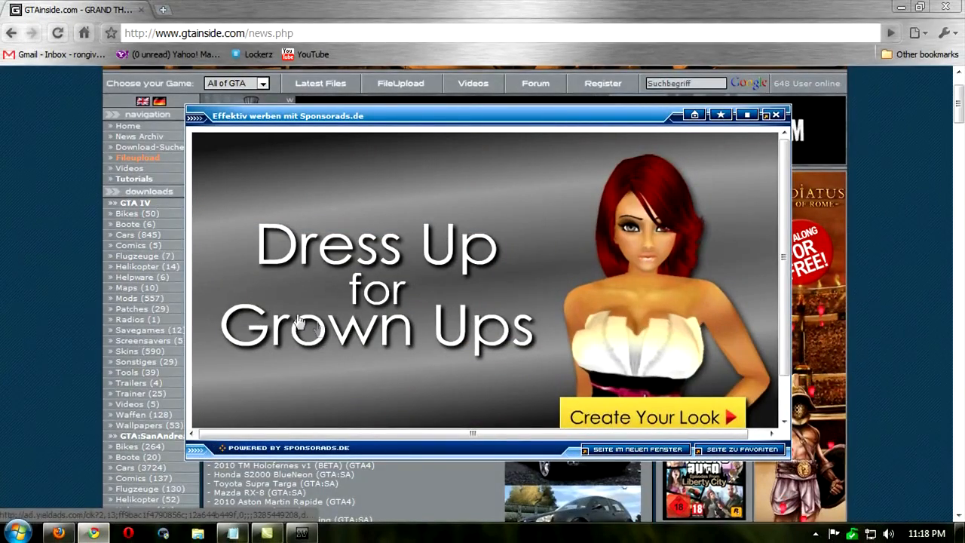
Dismiss the Sponsorads.de advertisement on the GTAinside page in Chrome and close the extra ad tab
{"action": "left_click", "coordinate": [777, 115]}
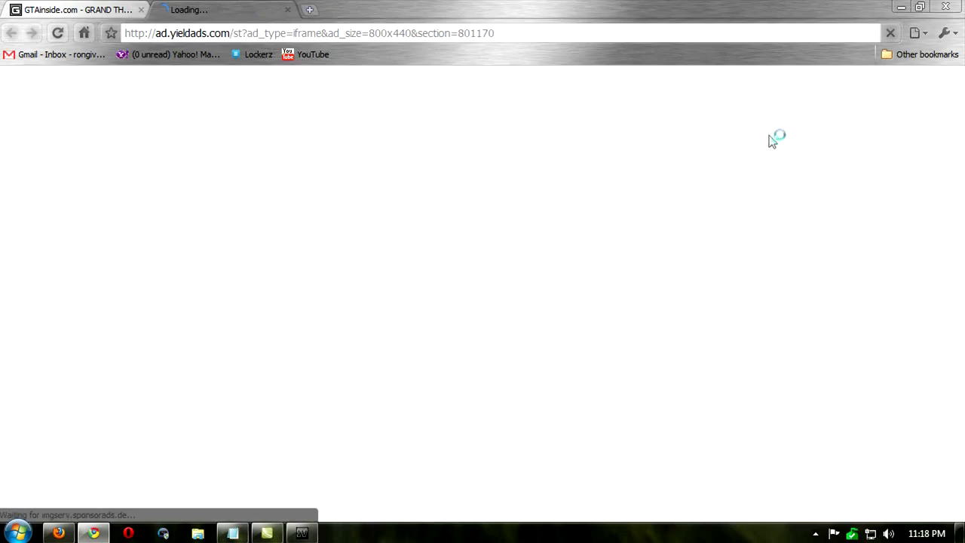
{"action": "left_click", "coordinate": [288, 9]}
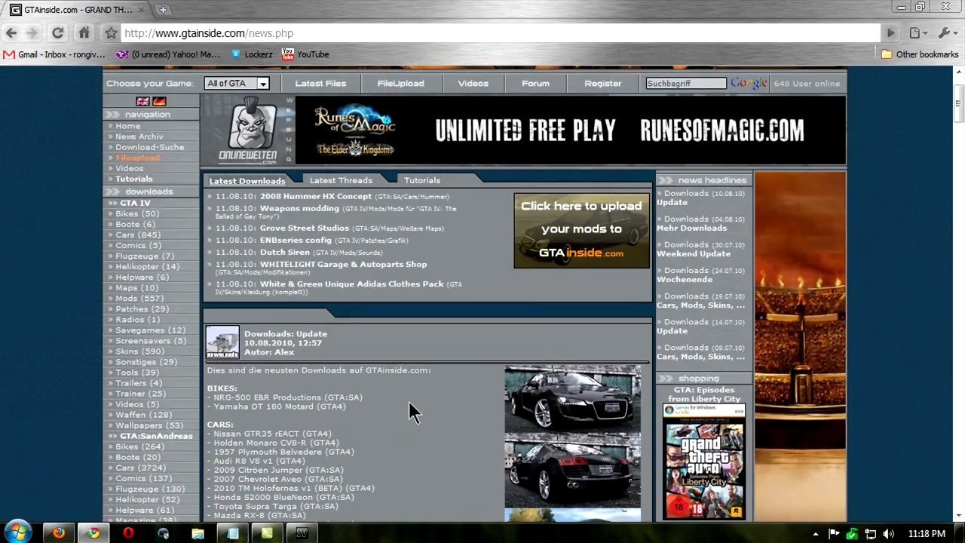
Switch the GTAinside site to English and open the GTA IV Weapons download category
{"action": "scroll", "coordinate": [408, 401], "scroll_direction": "down", "scroll_amount": 2}
{"action": "scroll", "coordinate": [408, 400], "scroll_direction": "up", "scroll_amount": 3}
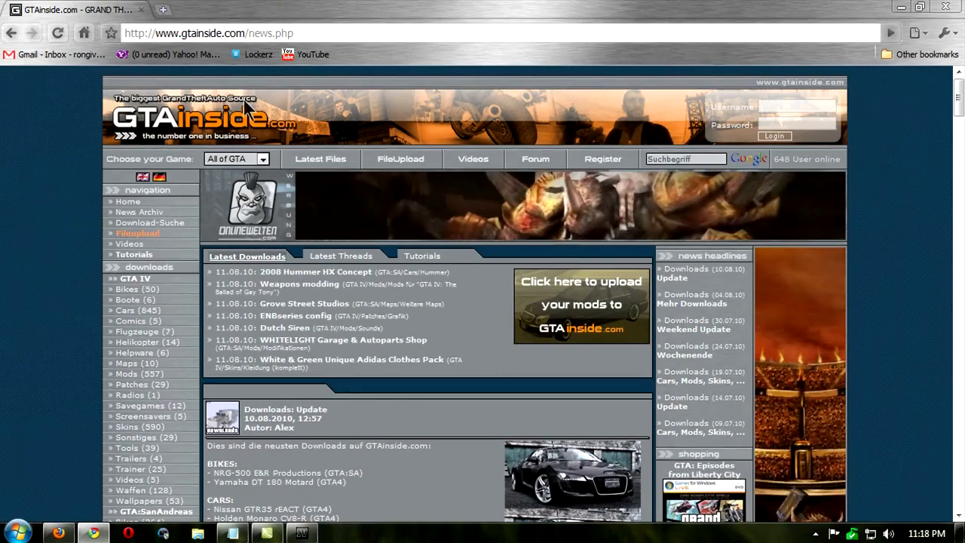
{"action": "scroll", "coordinate": [66, 372], "scroll_direction": "down", "scroll_amount": 1}
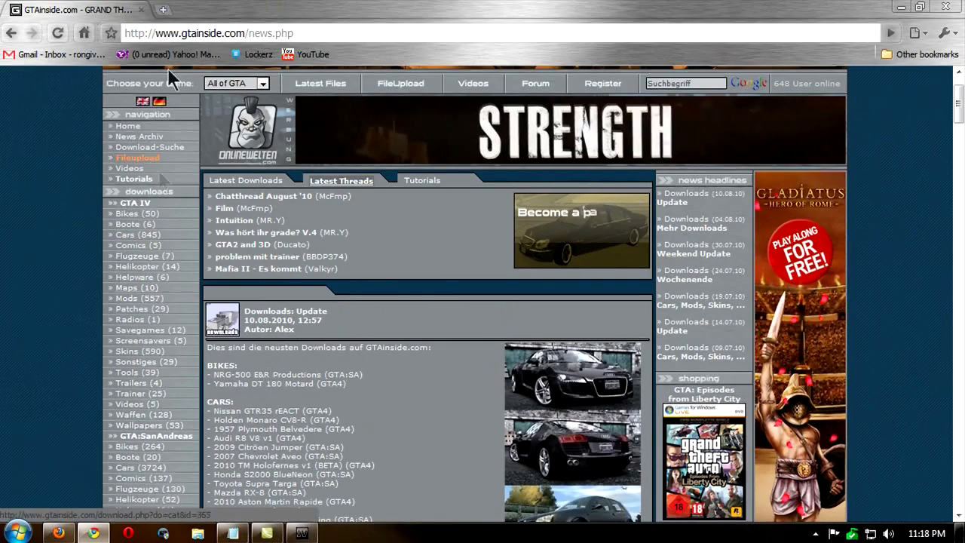
{"action": "scroll", "coordinate": [142, 185], "scroll_direction": "up", "scroll_amount": 1}
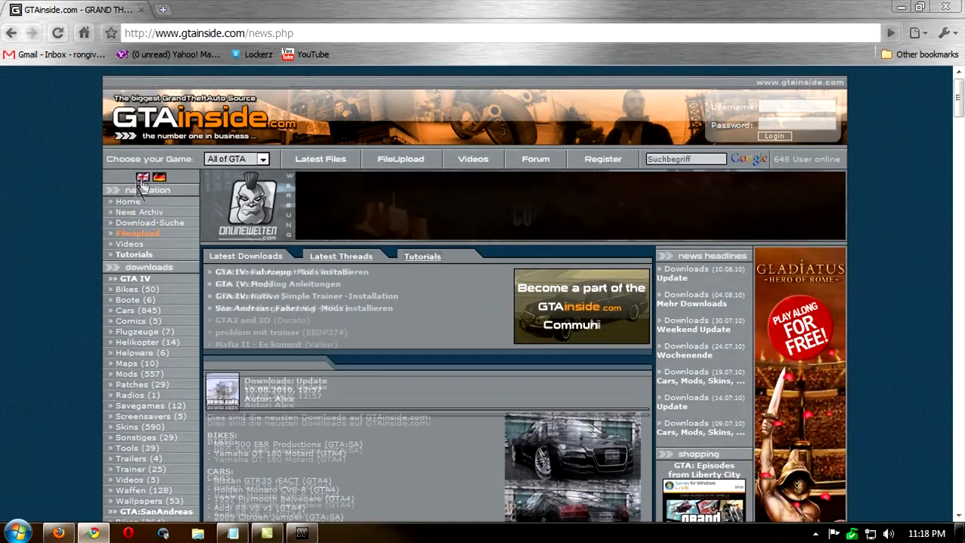
{"action": "left_click", "coordinate": [142, 179]}
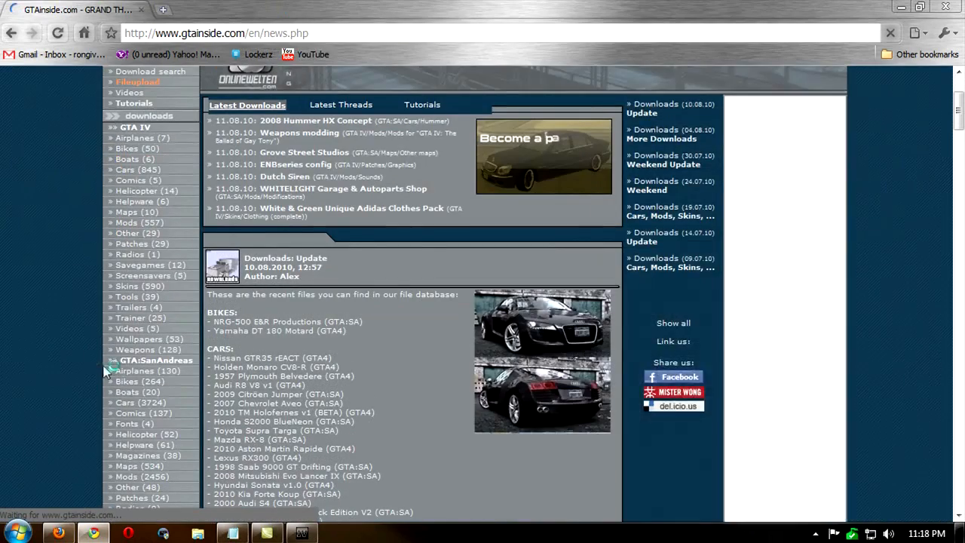
{"action": "left_click", "coordinate": [128, 351]}
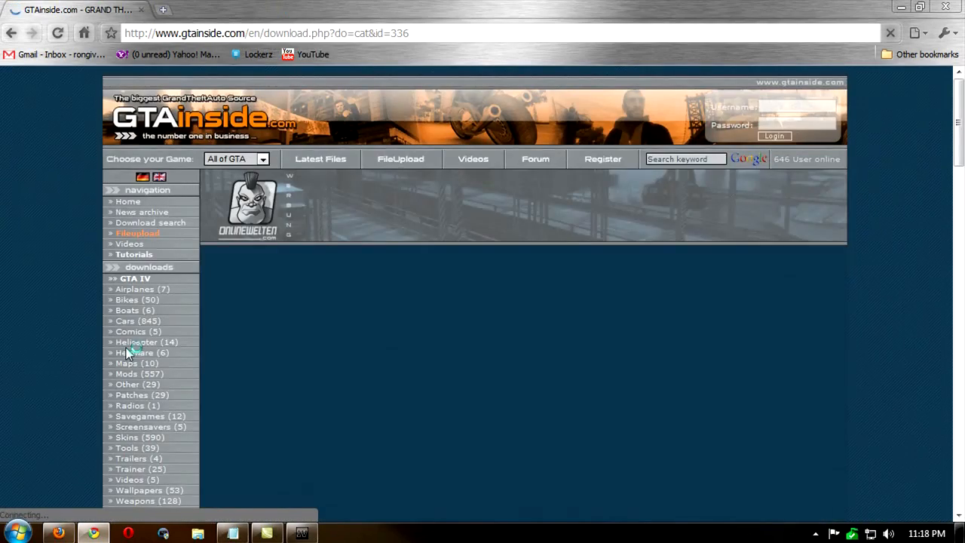
Look through the Close Combat Weapons downloads and return to the list of weapon categories
{"action": "left_click", "coordinate": [361, 339]}
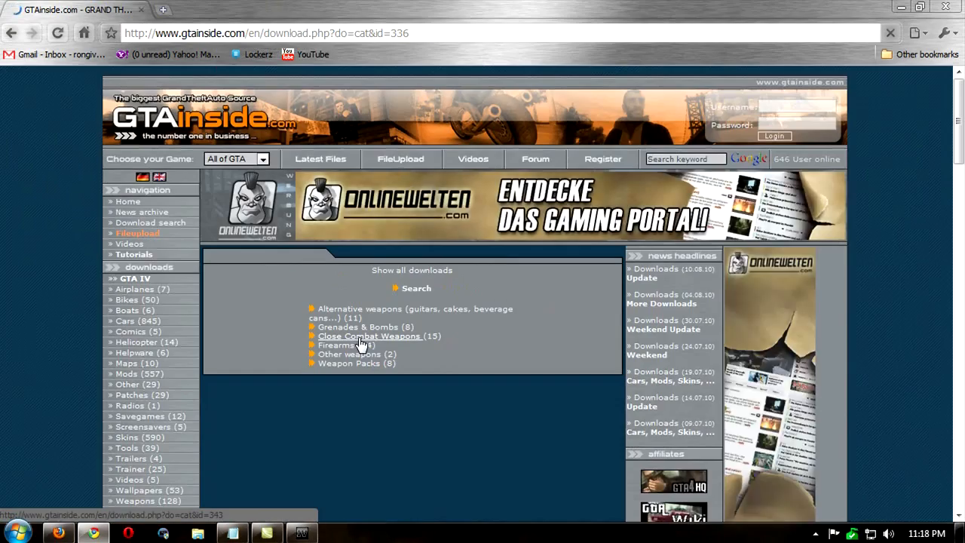
{"action": "scroll", "coordinate": [327, 357], "scroll_direction": "down", "scroll_amount": 10}
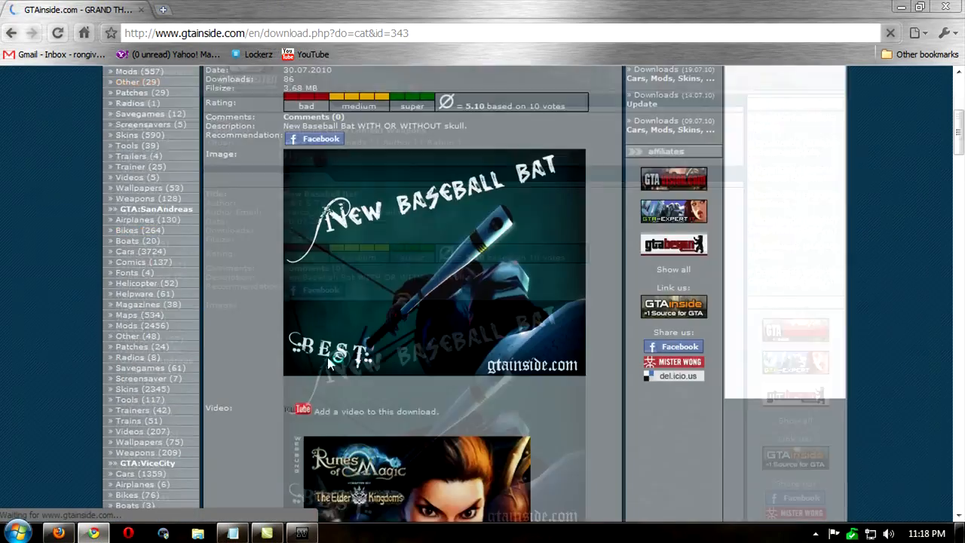
{"action": "scroll", "coordinate": [226, 301], "scroll_direction": "up", "scroll_amount": 2}
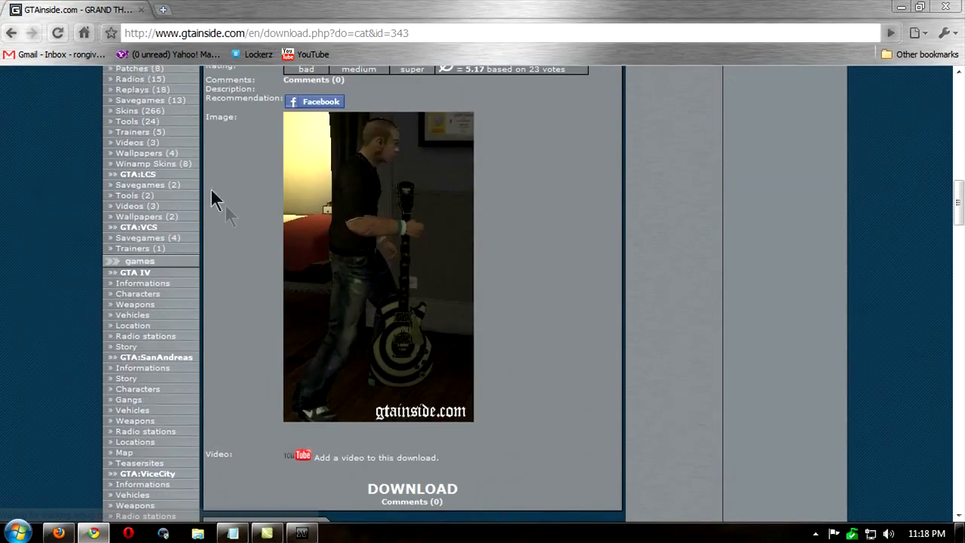
{"action": "left_click", "coordinate": [11, 33]}
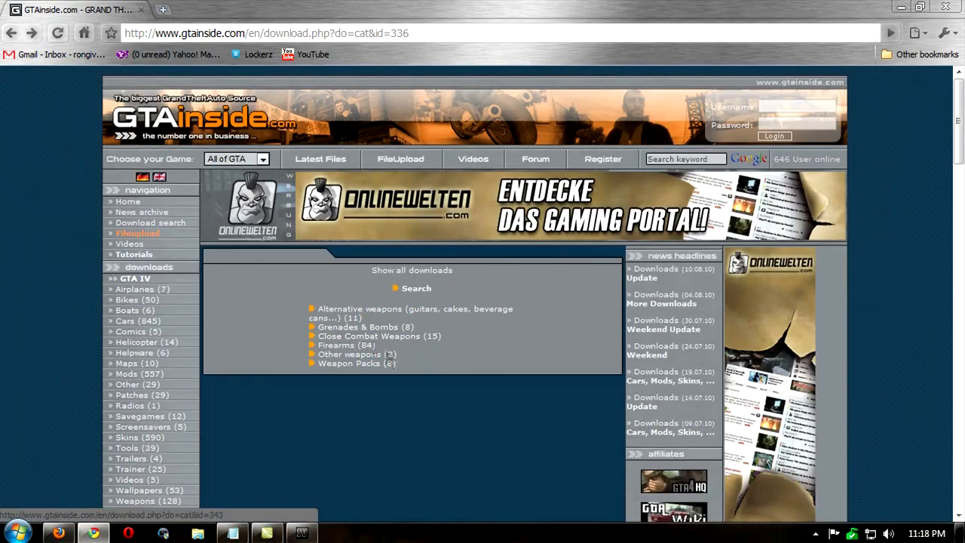
Open the Firearms category and find the G36 / G36C assault rifle mod by TriXigT
{"action": "left_click", "coordinate": [350, 348]}
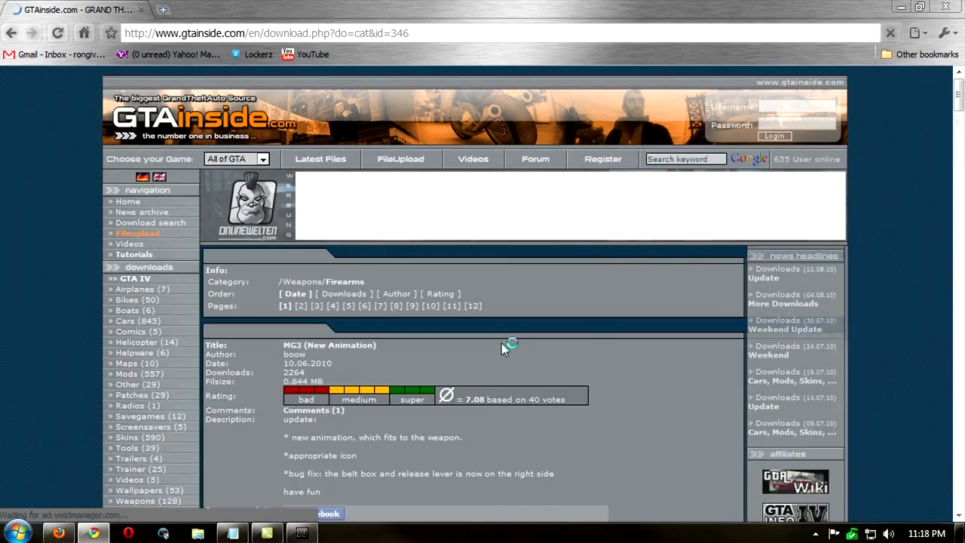
{"action": "scroll", "coordinate": [501, 343], "scroll_direction": "down", "scroll_amount": 5}
{"action": "scroll", "coordinate": [501, 343], "scroll_direction": "down", "scroll_amount": 4}
{"action": "scroll", "coordinate": [254, 361], "scroll_direction": "down", "scroll_amount": 10}
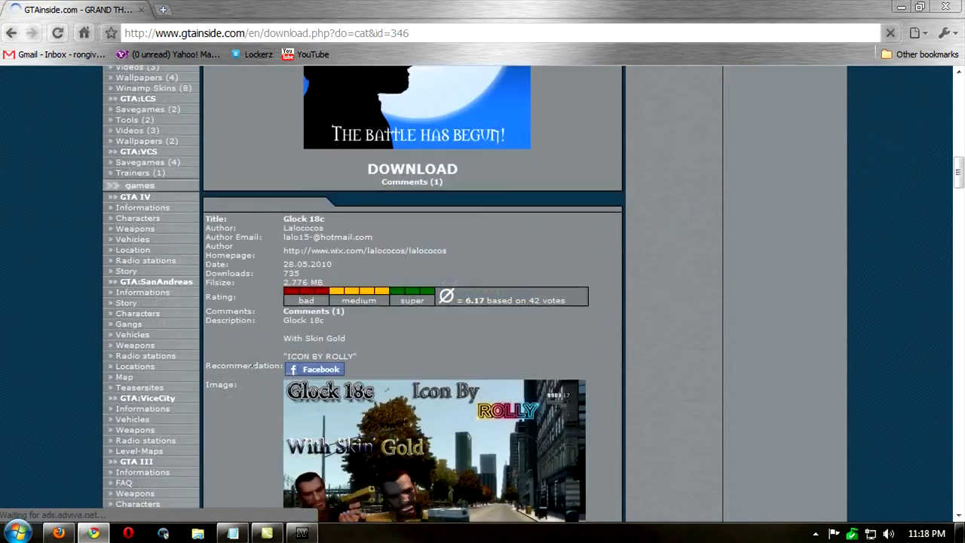
{"action": "scroll", "coordinate": [250, 362], "scroll_direction": "down", "scroll_amount": 4}
{"action": "scroll", "coordinate": [249, 359], "scroll_direction": "down", "scroll_amount": 15}
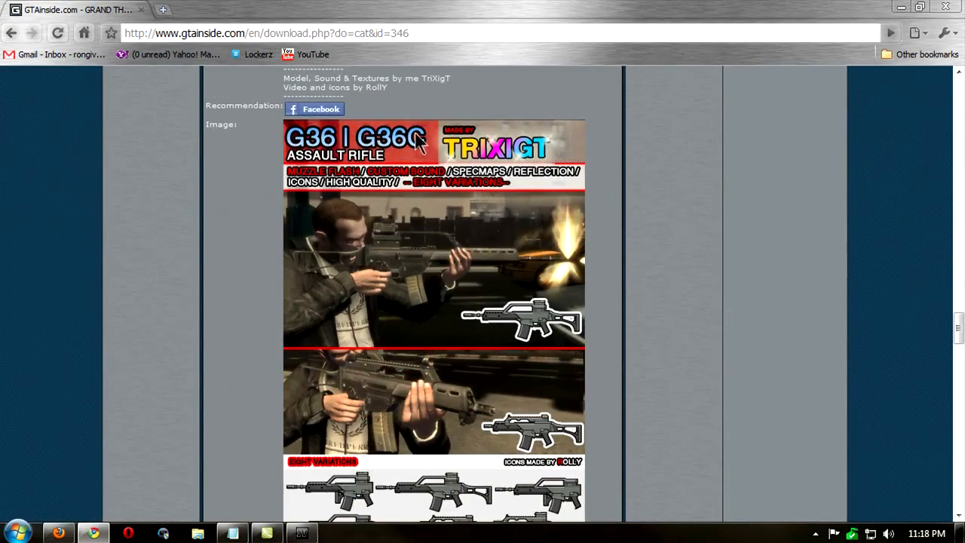
{"action": "scroll", "coordinate": [257, 348], "scroll_direction": "down", "scroll_amount": 2}
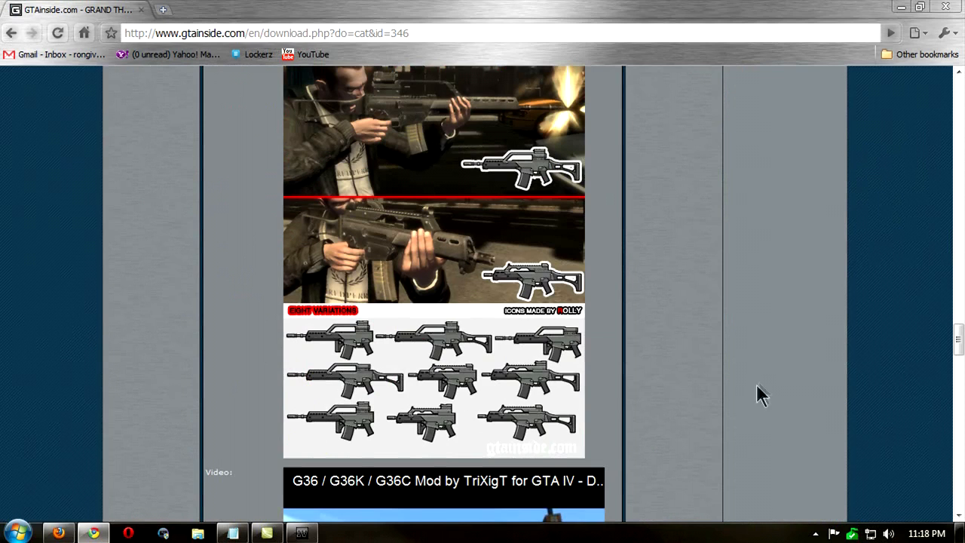
{"action": "scroll", "coordinate": [721, 422], "scroll_direction": "down", "scroll_amount": 1}
{"action": "scroll", "coordinate": [648, 339], "scroll_direction": "down", "scroll_amount": 3}
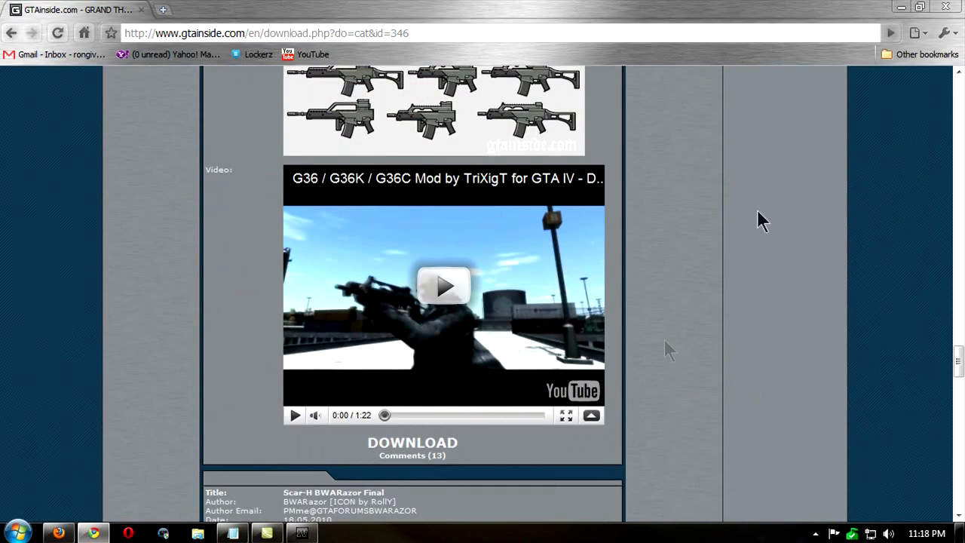
{"action": "left_click", "coordinate": [417, 442]}
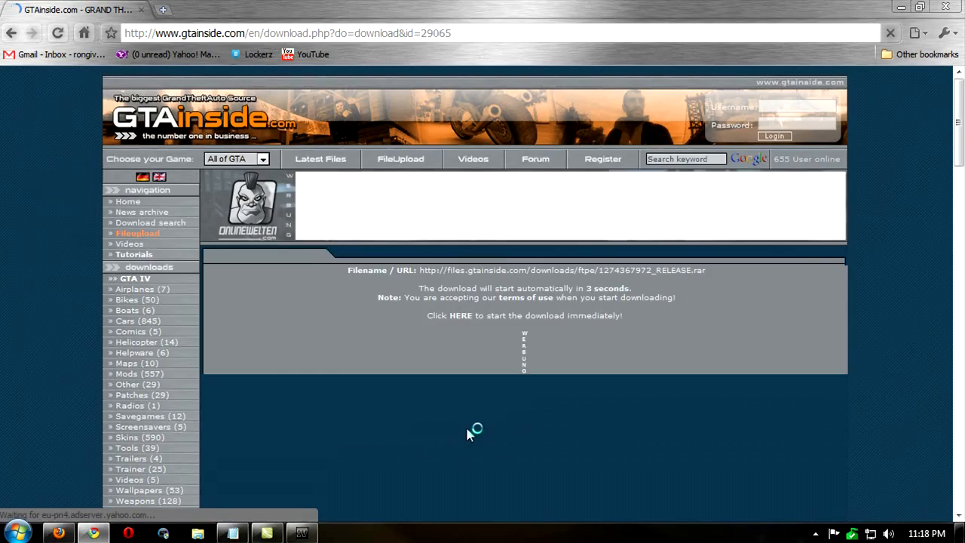
{"action": "scroll", "coordinate": [475, 426], "scroll_direction": "down", "scroll_amount": 1}
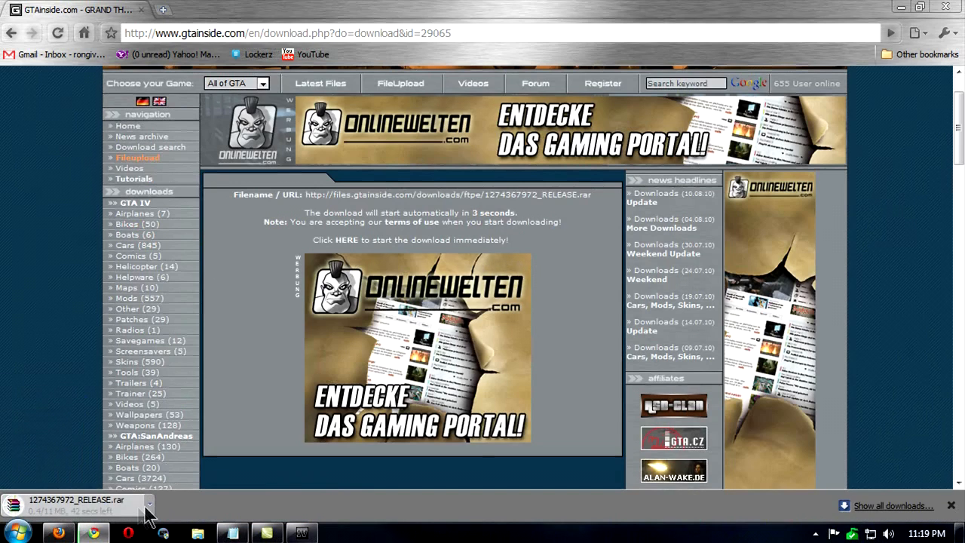
{"action": "left_click", "coordinate": [148, 505]}
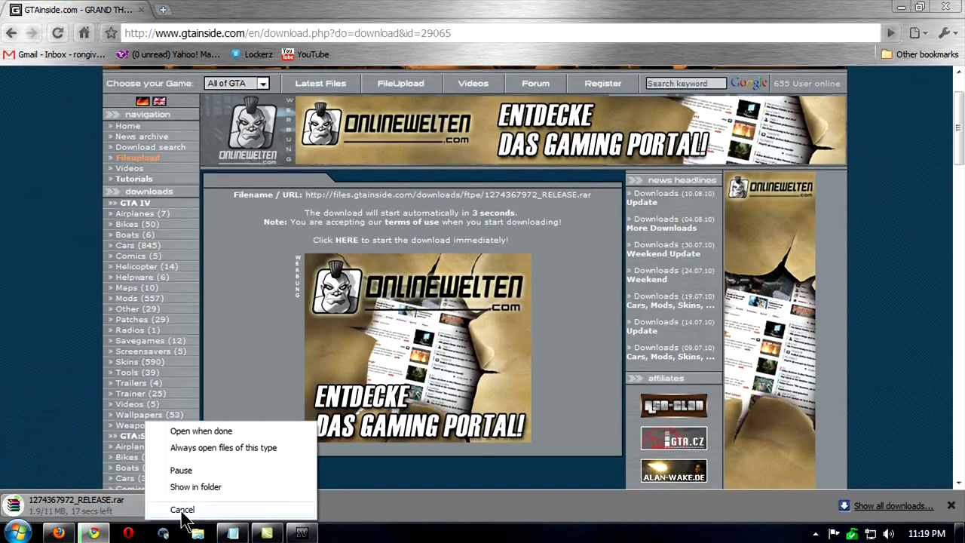
{"action": "left_click", "coordinate": [182, 510]}
Minimize the browser and move the unfoldG36c folder next to the SparkIV 0.6.6 archive on the desktop
{"action": "left_click", "coordinate": [899, 7]}
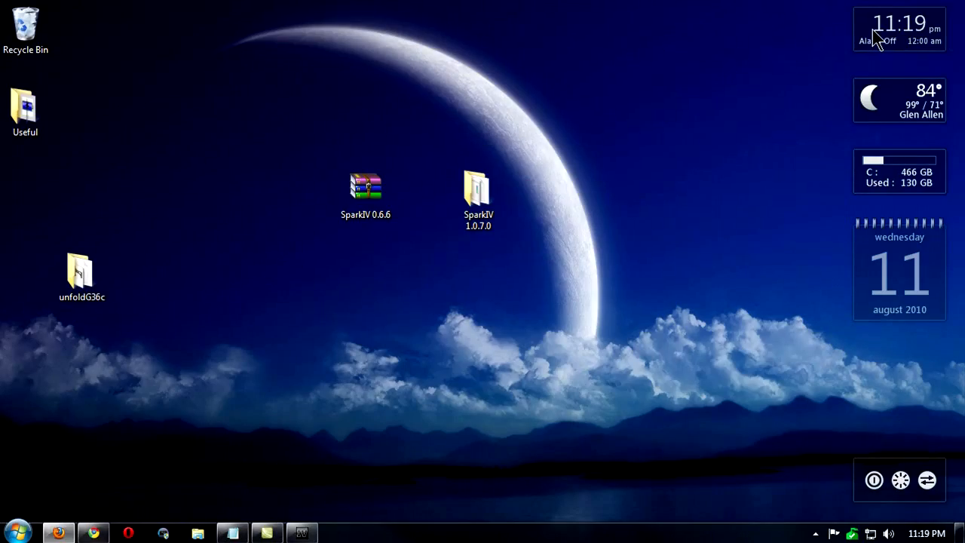
{"action": "left_click_drag", "start_coordinate": [65, 277], "coordinate": [282, 206]}
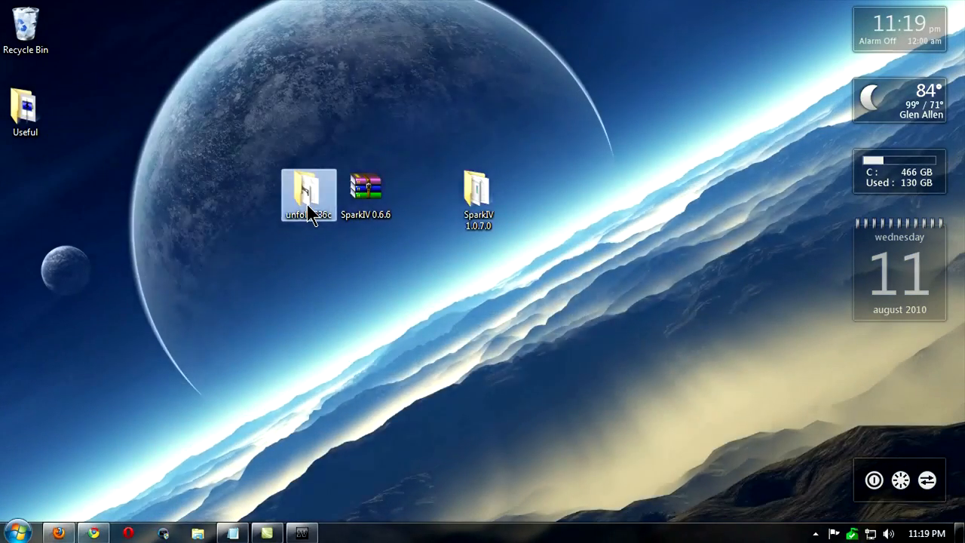
Open the unfoldG36c folder and view the prev image of the G36C weapon, closing the picture when finished
{"action": "double_click", "coordinate": [311, 211]}
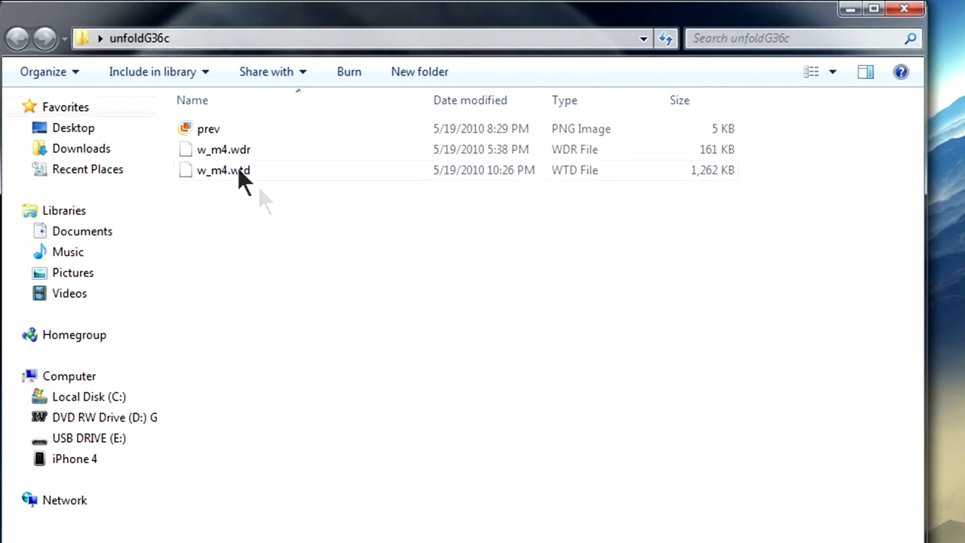
{"action": "left_click", "coordinate": [211, 129]}
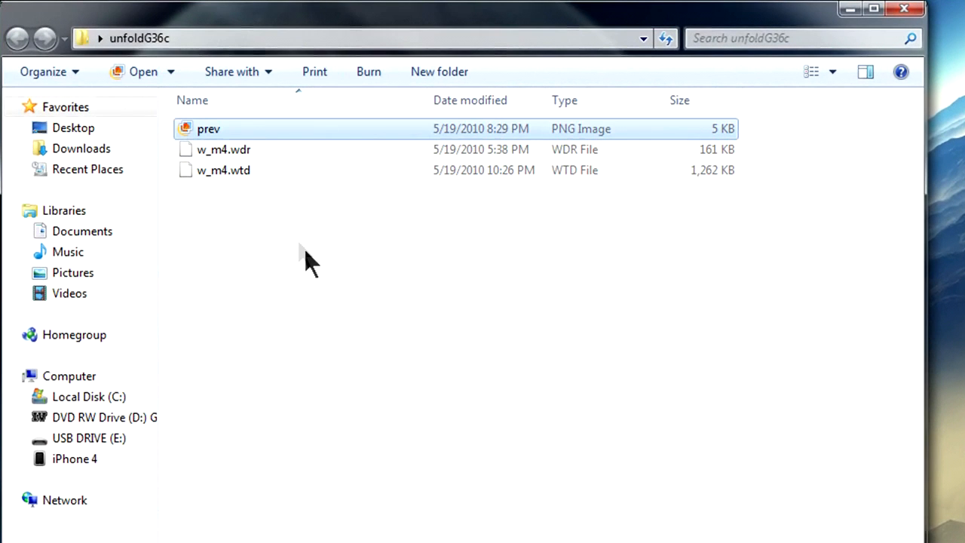
{"action": "left_click_drag", "start_coordinate": [514, 128], "coordinate": [486, 23]}
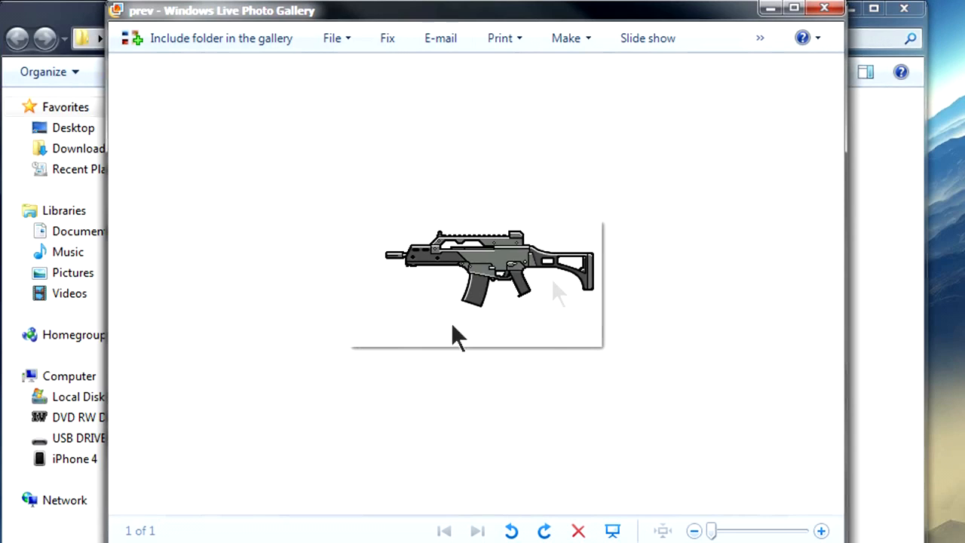
{"action": "left_click", "coordinate": [827, 10]}
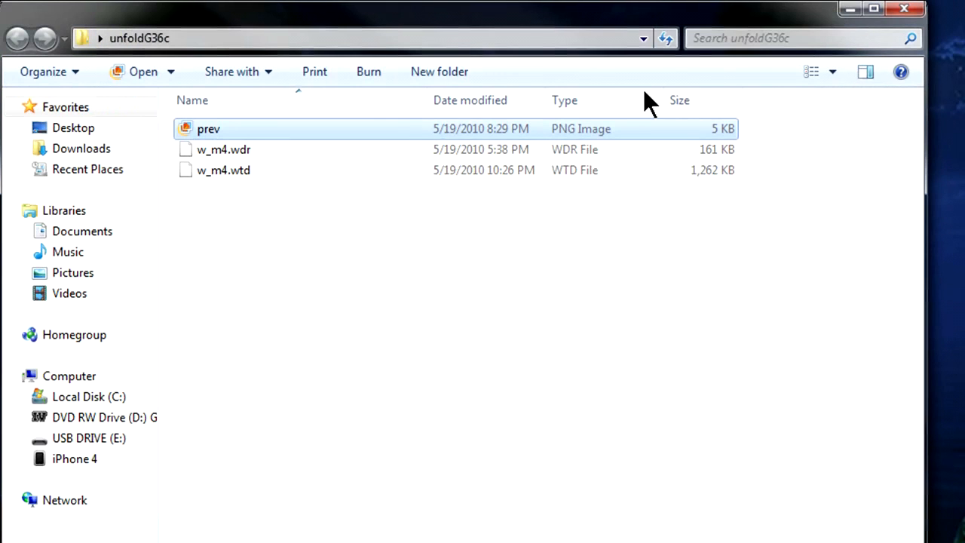
Move w_m4.wdr and w_m4.wtd from the unfoldG36c folder onto the desktop and bring up the weapons.img list in SparkIV
{"action": "left_click_drag", "start_coordinate": [237, 212], "coordinate": [1, 241]}
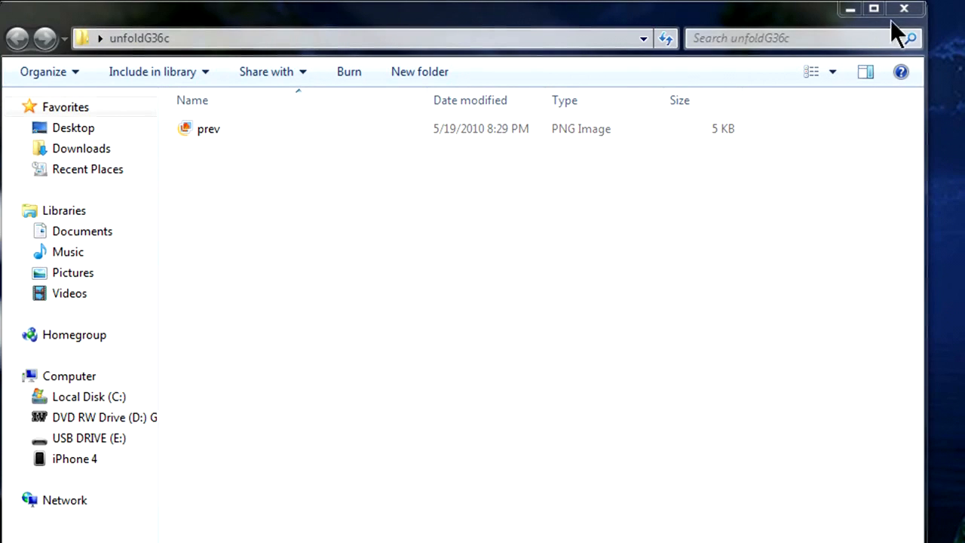
{"action": "left_click", "coordinate": [903, 11]}
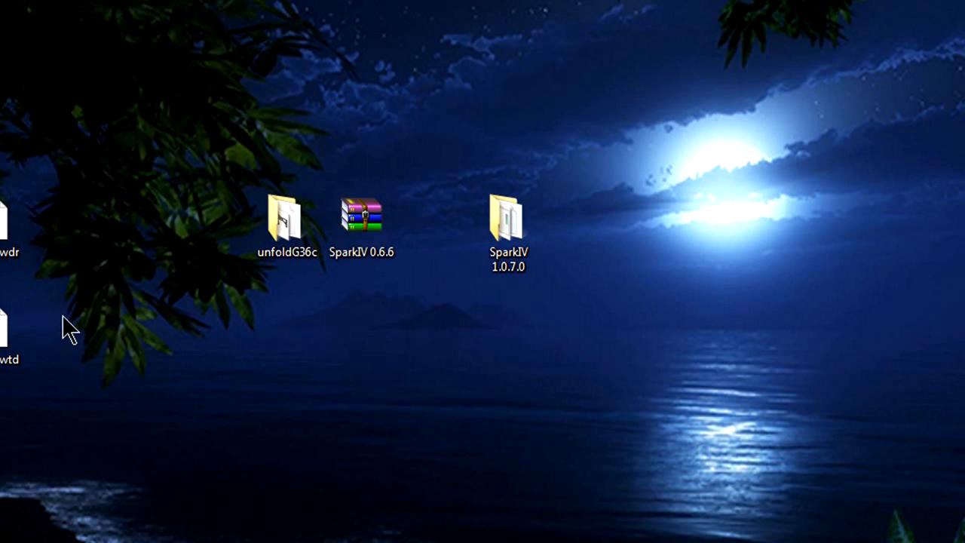
{"action": "left_click_drag", "start_coordinate": [75, 419], "coordinate": [252, 377]}
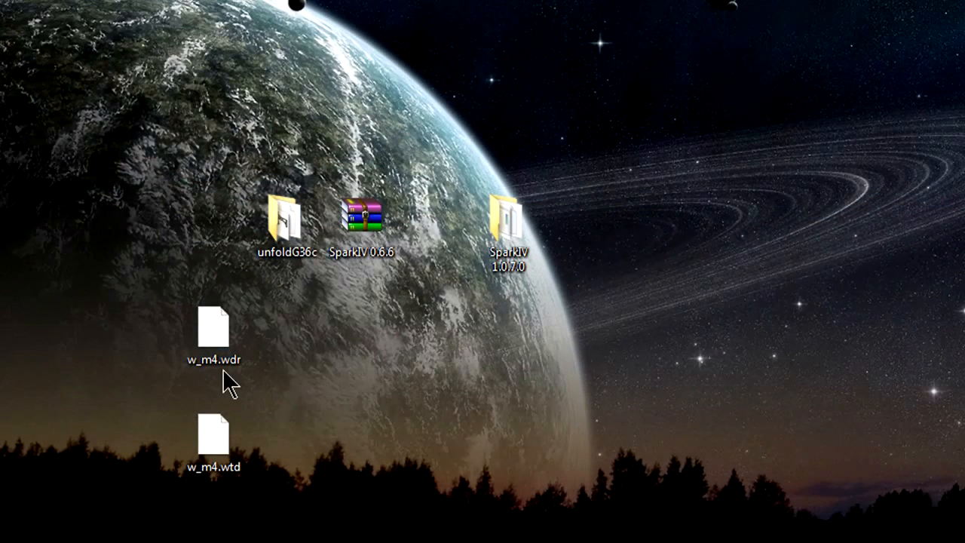
{"action": "mouse_move", "coordinate": [225, 366]}
{"action": "left_click_drag", "start_coordinate": [264, 541], "coordinate": [1, 330]}
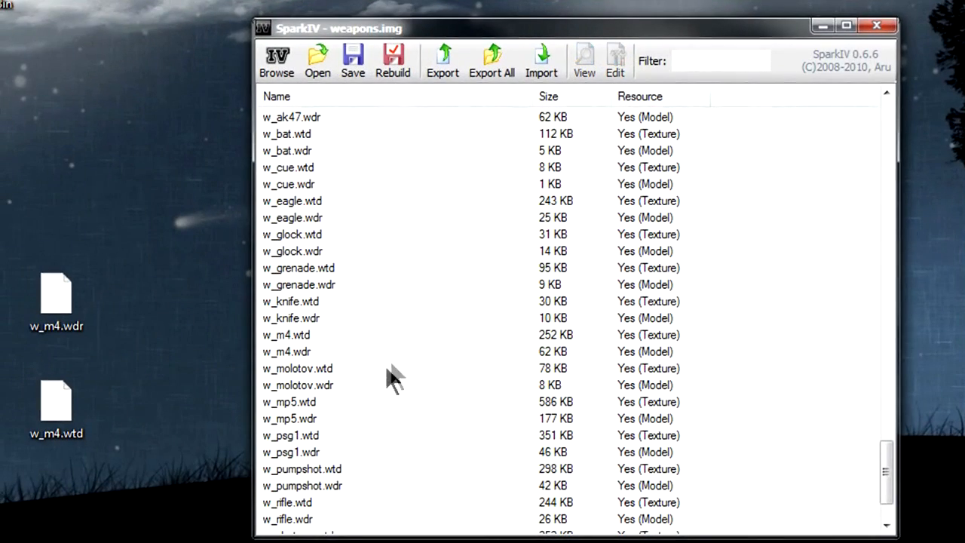
{"action": "scroll", "coordinate": [385, 369], "scroll_direction": "down", "scroll_amount": 2}
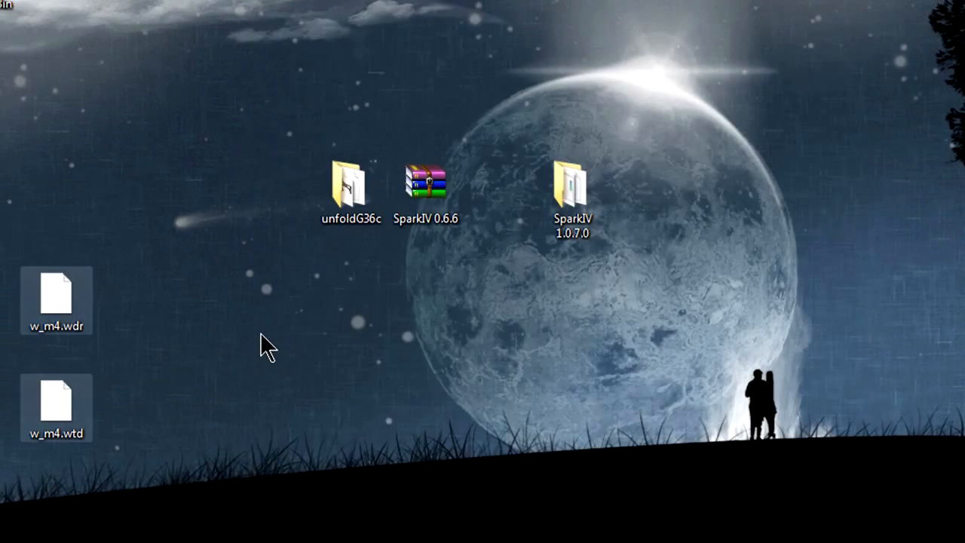
Try to create a new desktop folder named BackUps and discard it
{"action": "right_click", "coordinate": [261, 336]}
{"action": "mouse_move", "coordinate": [303, 251]}
{"action": "left_click", "coordinate": [588, 253]}
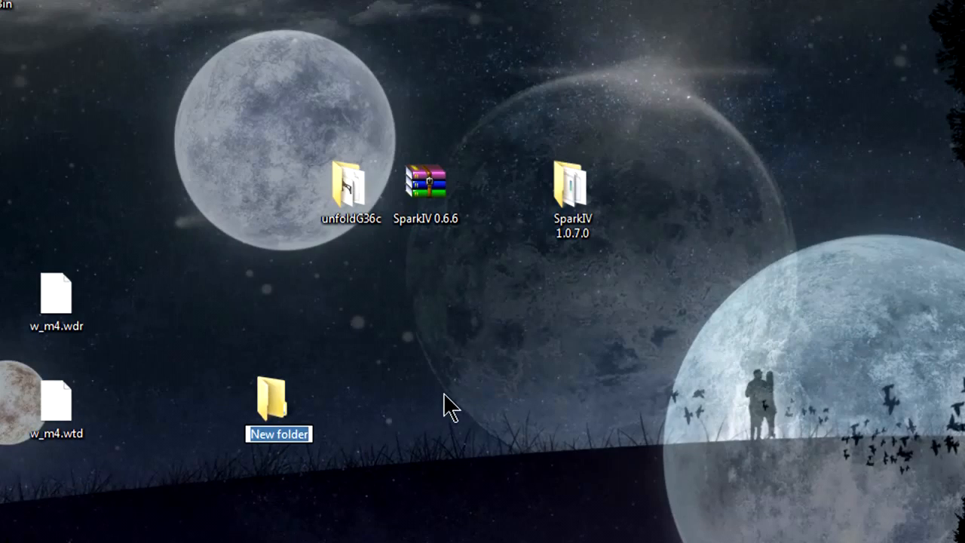
{"action": "type", "text": "Bac"}
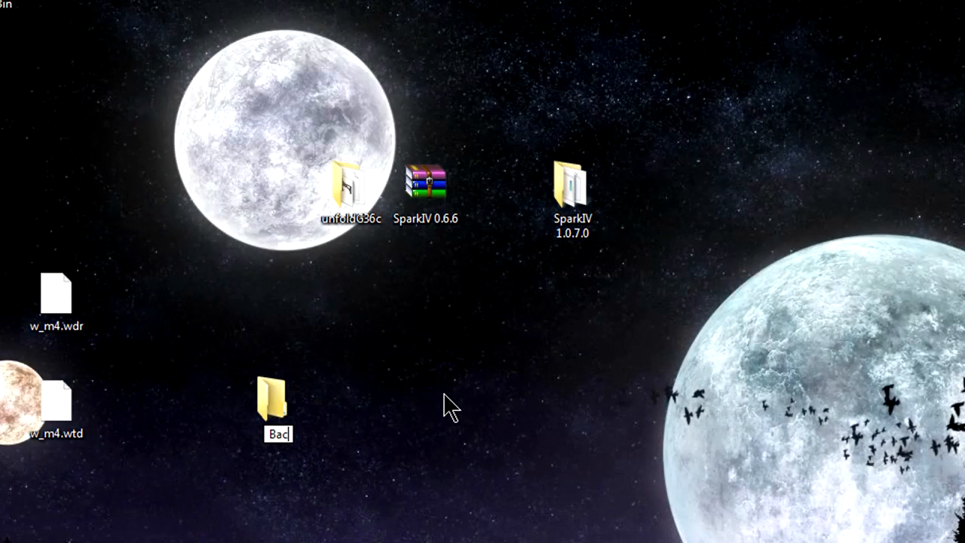
{"action": "type", "text": "kUps"}
{"action": "key", "text": "Return"}
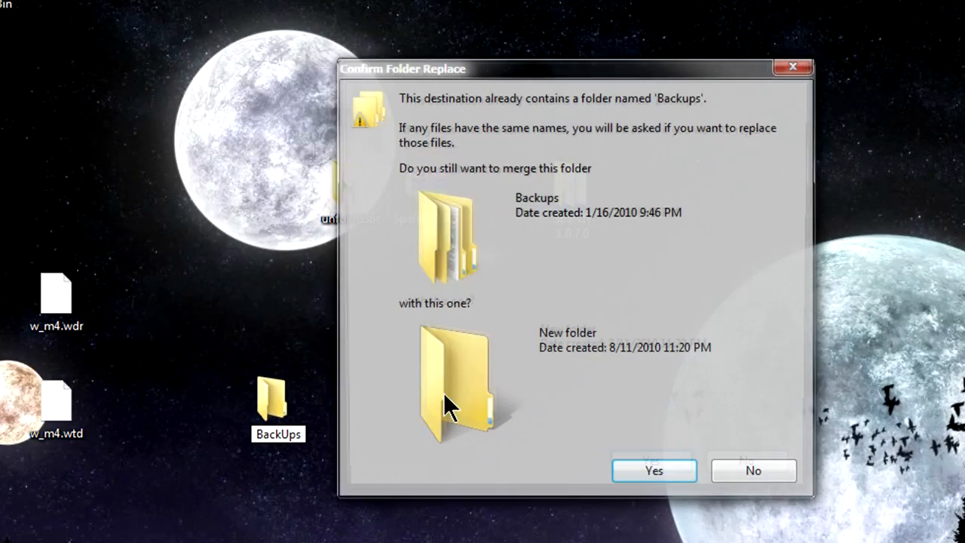
{"action": "left_click", "coordinate": [787, 72]}
{"action": "left_click_drag", "start_coordinate": [273, 399], "coordinate": [2, 5]}
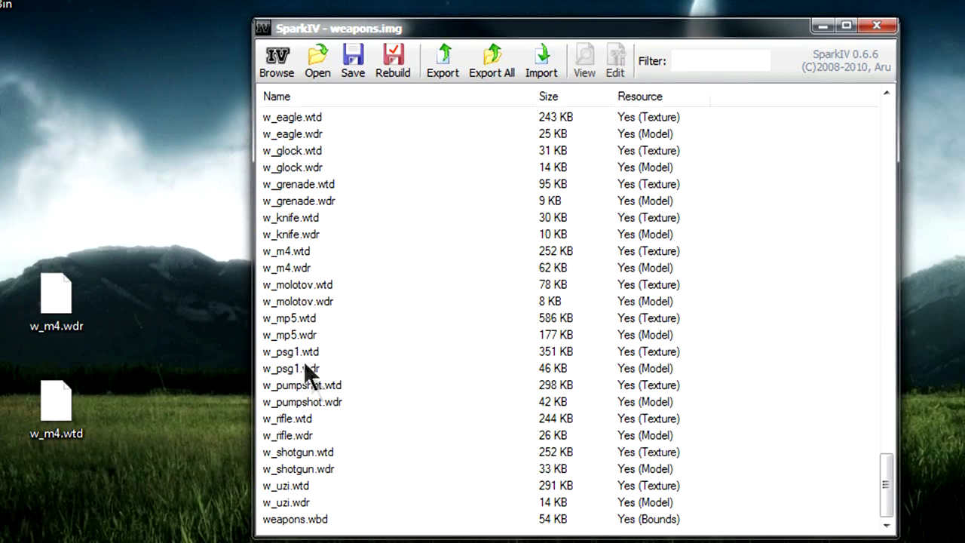
Export the original w_m4.wtd and w_m4.wdr from weapons.img into Backups > Original > soundsMP5K > WEAPONS
{"action": "left_click", "coordinate": [267, 255]}
{"action": "left_click", "coordinate": [284, 267]}
{"action": "left_click", "coordinate": [286, 251]}
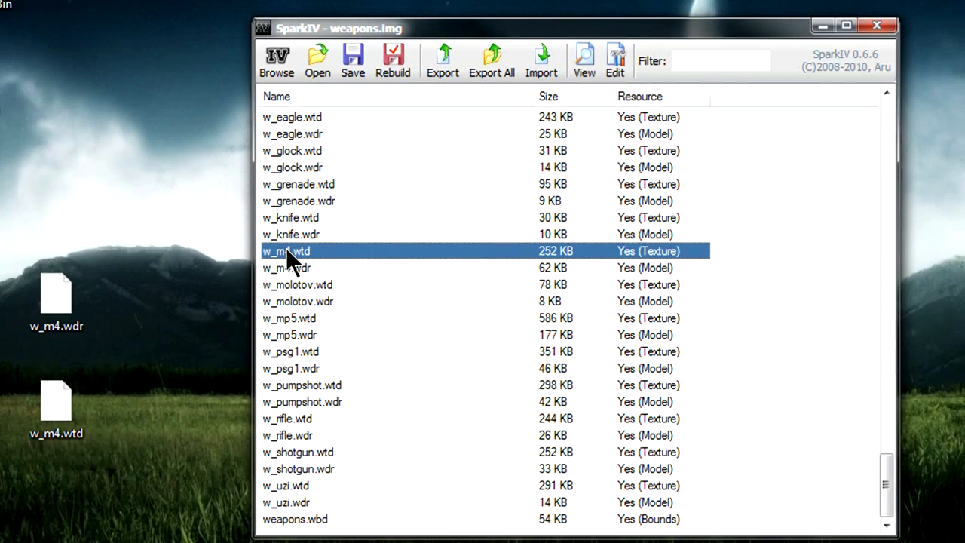
{"action": "left_click", "coordinate": [290, 269], "text": "shift"}
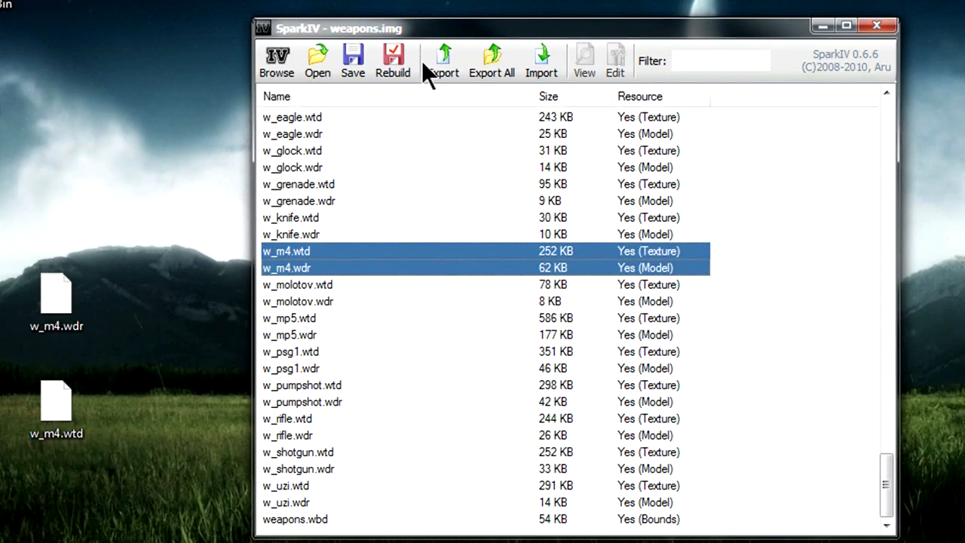
{"action": "left_click", "coordinate": [445, 74]}
{"action": "left_click_drag", "start_coordinate": [700, 229], "coordinate": [707, 255]}
{"action": "left_click", "coordinate": [514, 297]}
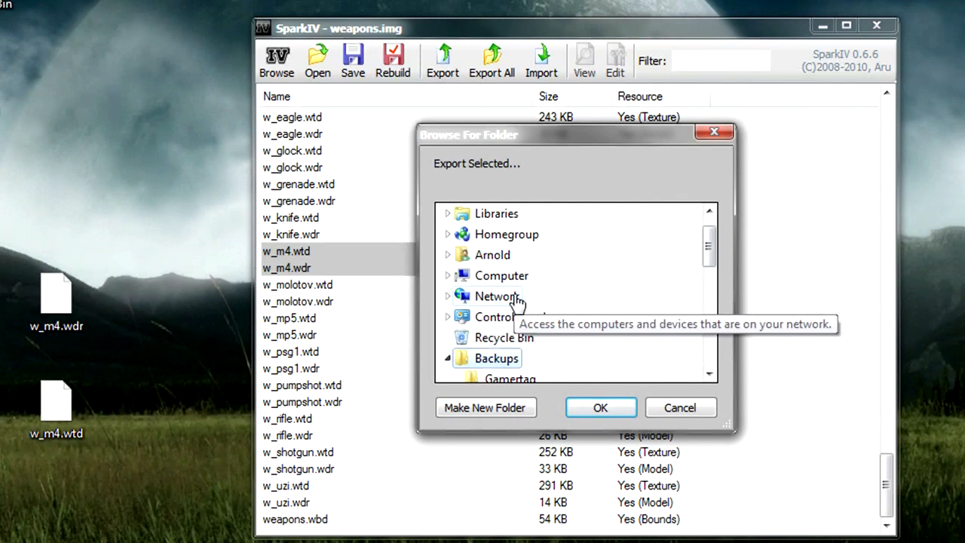
{"action": "scroll", "coordinate": [708, 264], "scroll_direction": "down", "scroll_amount": 2}
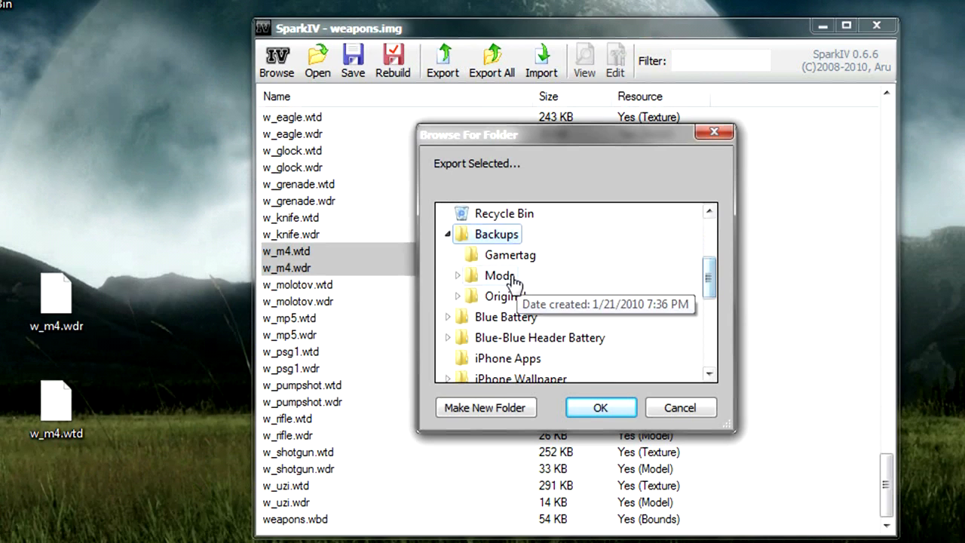
{"action": "left_click", "coordinate": [520, 298]}
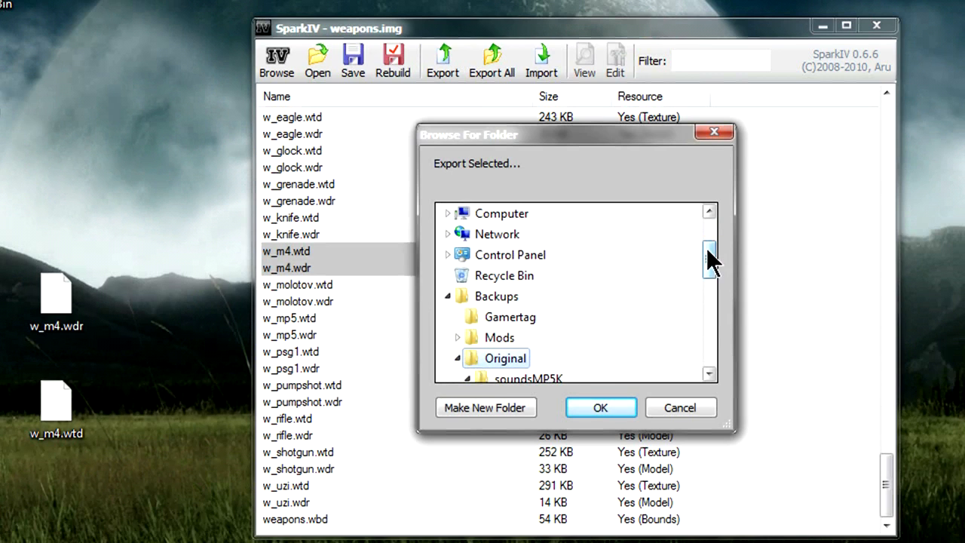
{"action": "left_click_drag", "start_coordinate": [710, 258], "coordinate": [708, 286]}
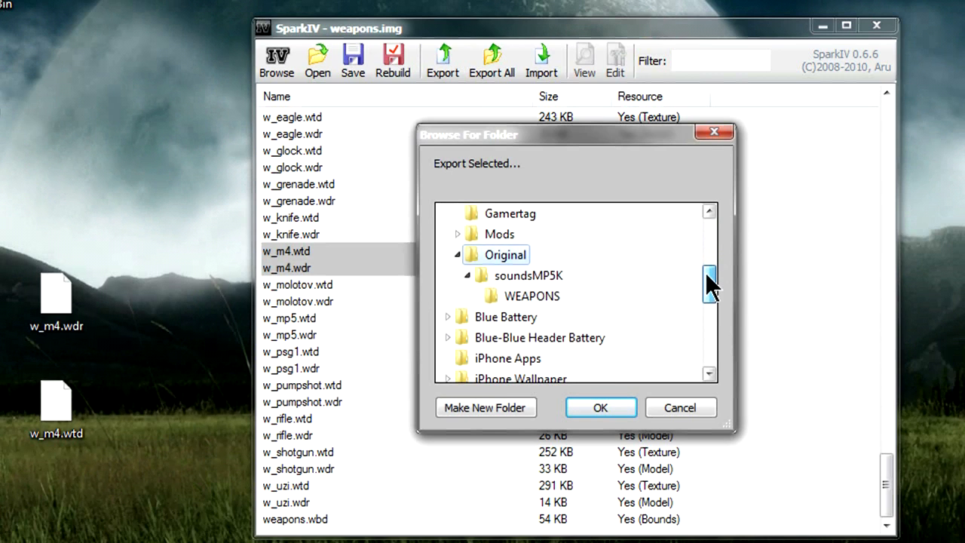
{"action": "left_click", "coordinate": [533, 298]}
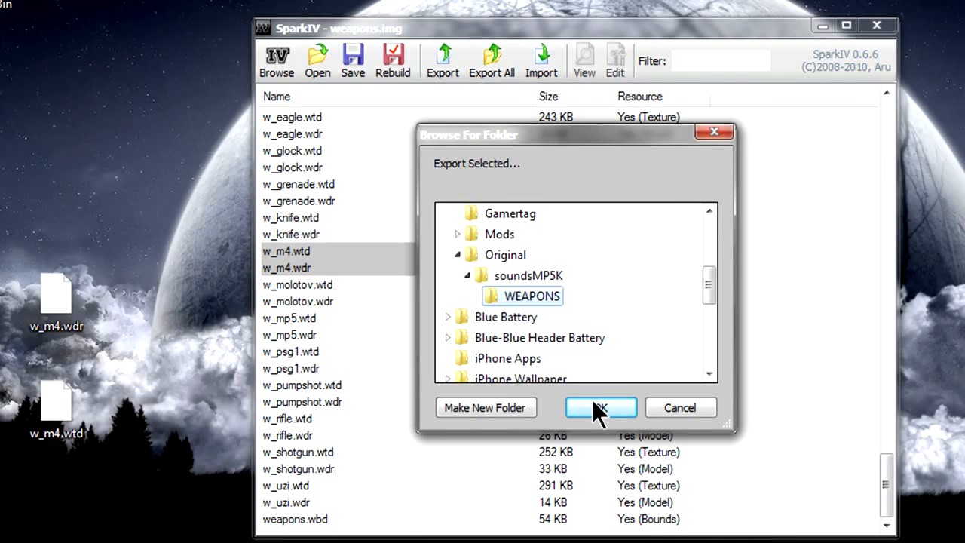
{"action": "left_click", "coordinate": [598, 408]}
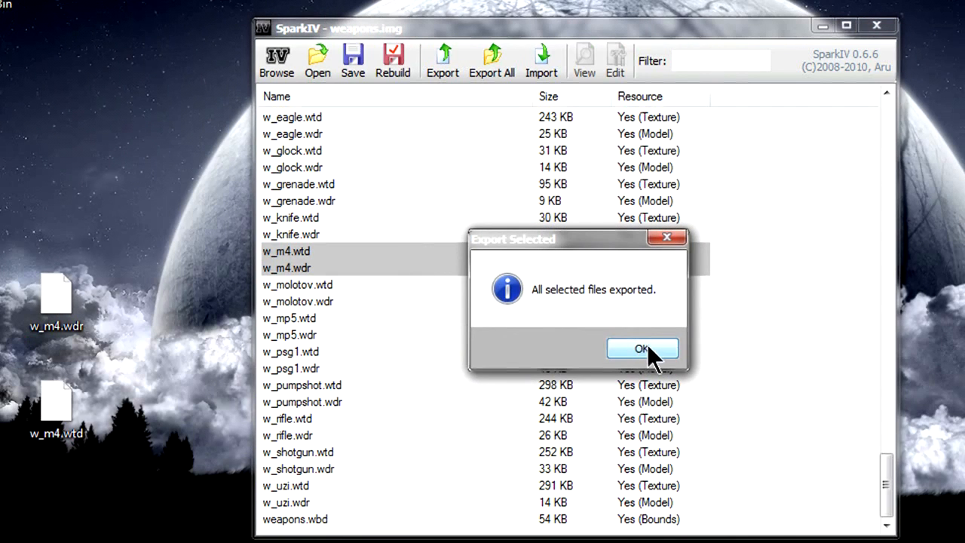
{"action": "left_click", "coordinate": [642, 349]}
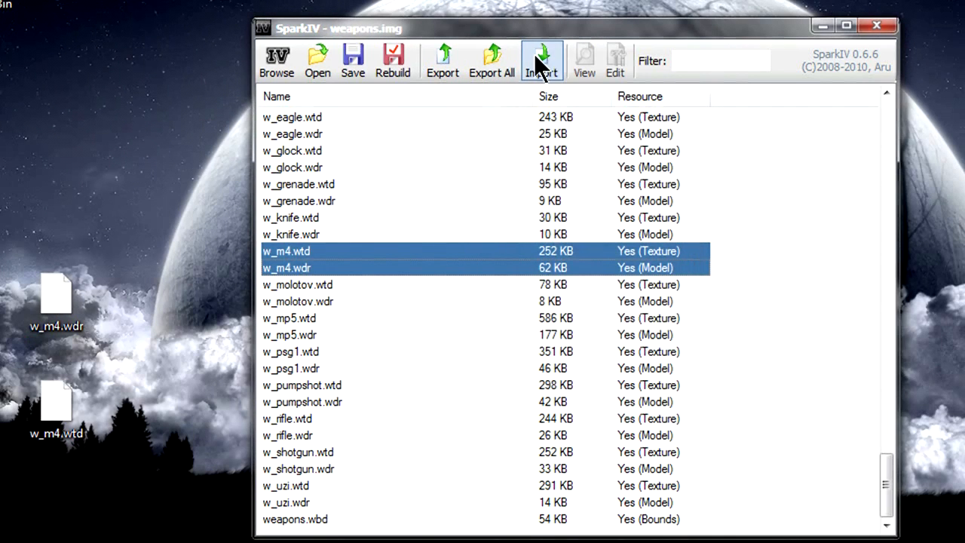
Import the modded w_m4.wdr and w_m4.wtd from the desktop into weapons.img
{"action": "left_click", "coordinate": [536, 60]}
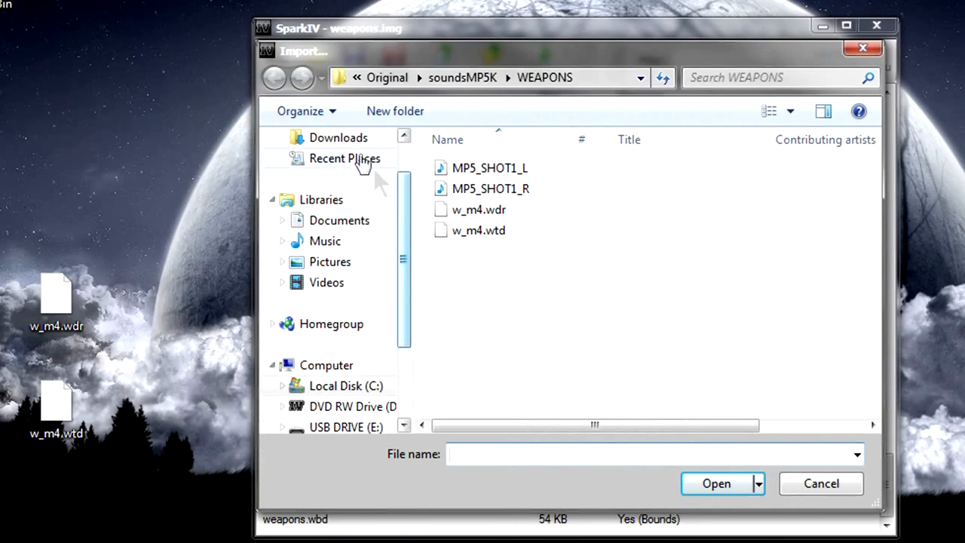
{"action": "left_click_drag", "start_coordinate": [398, 265], "coordinate": [409, 209]}
{"action": "left_click", "coordinate": [356, 168]}
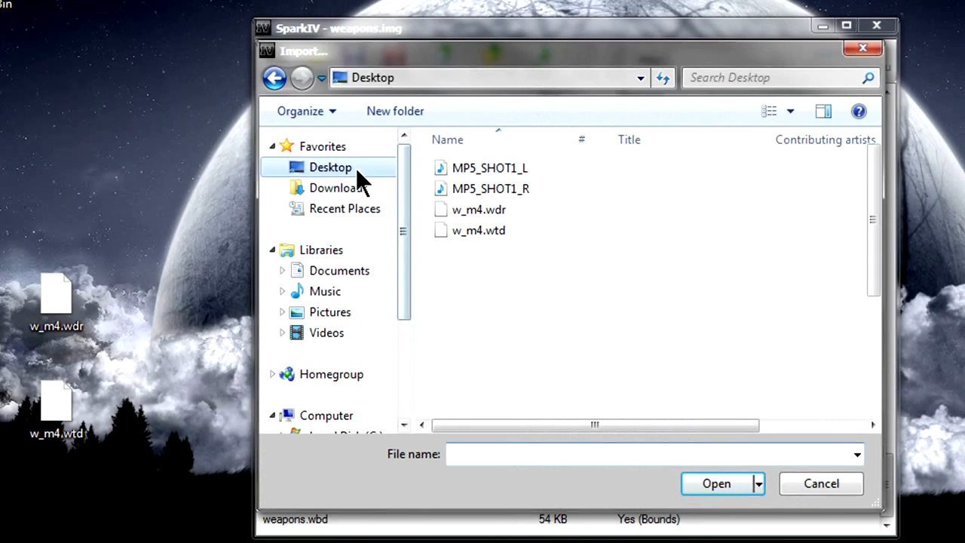
{"action": "left_click_drag", "start_coordinate": [867, 189], "coordinate": [876, 369]}
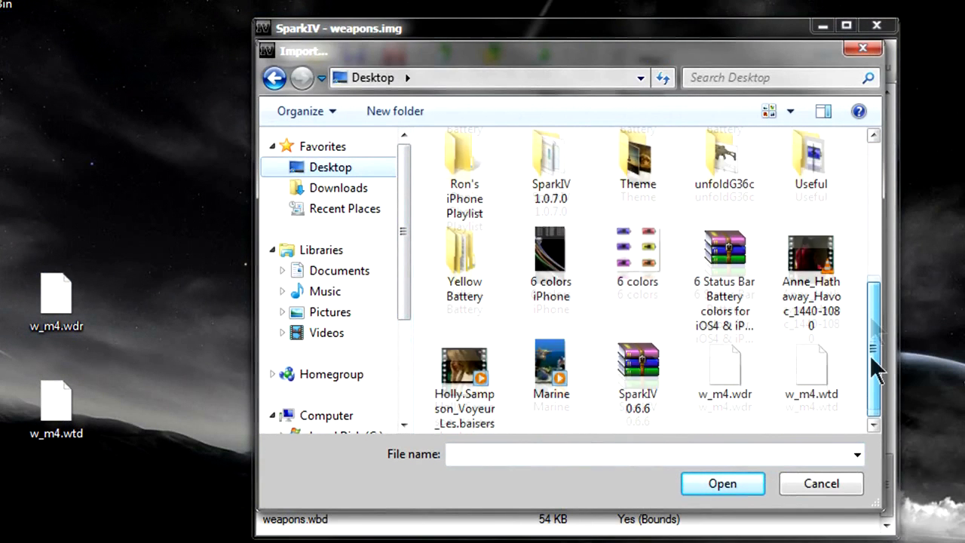
{"action": "left_click_drag", "start_coordinate": [829, 416], "coordinate": [739, 394]}
{"action": "left_click", "coordinate": [714, 483]}
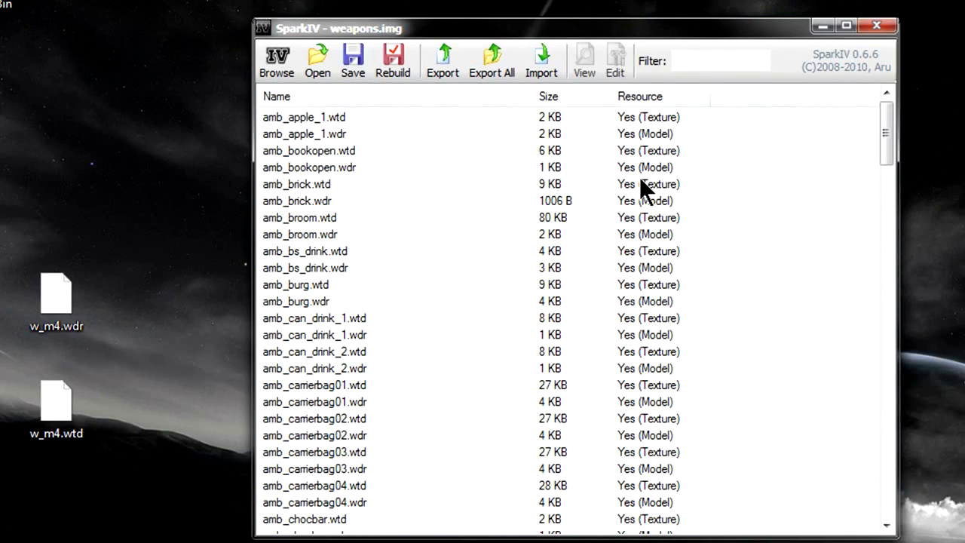
Find w_m4.wdr in the archive and examine the imported weapon model from several angles in the model viewer
{"action": "left_click_drag", "start_coordinate": [886, 162], "coordinate": [885, 497]}
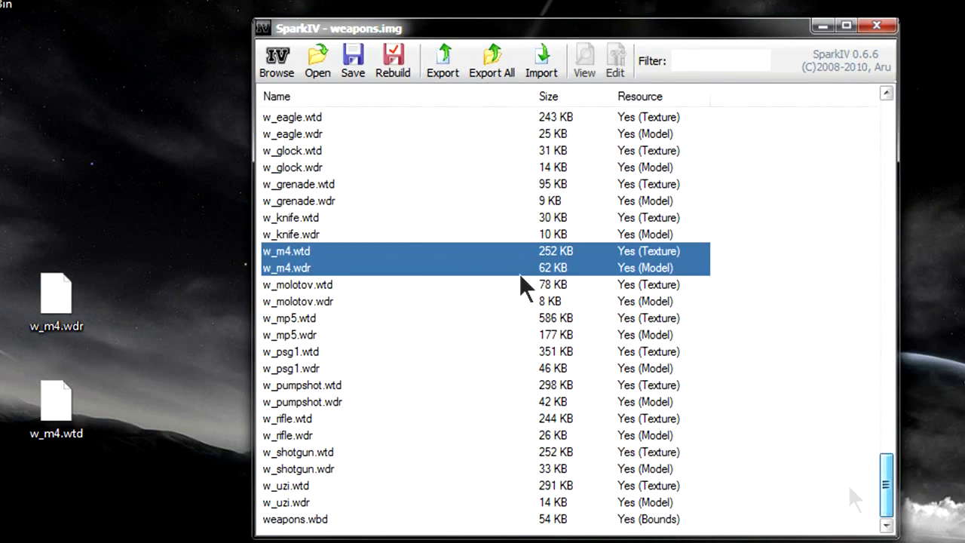
{"action": "left_click", "coordinate": [279, 200]}
{"action": "left_click", "coordinate": [292, 266]}
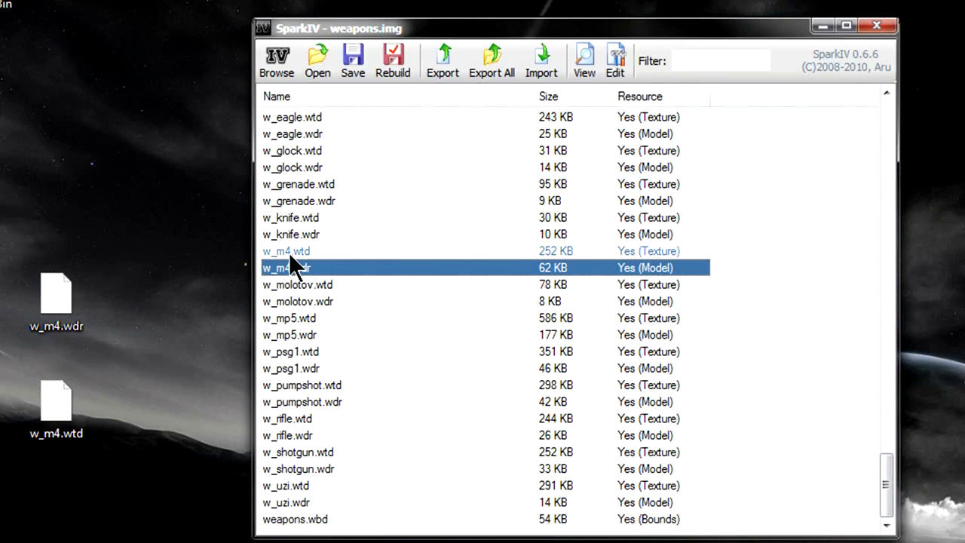
{"action": "left_click", "coordinate": [288, 252]}
{"action": "left_click", "coordinate": [311, 300]}
{"action": "left_click", "coordinate": [290, 267]}
{"action": "double_click", "coordinate": [290, 266]}
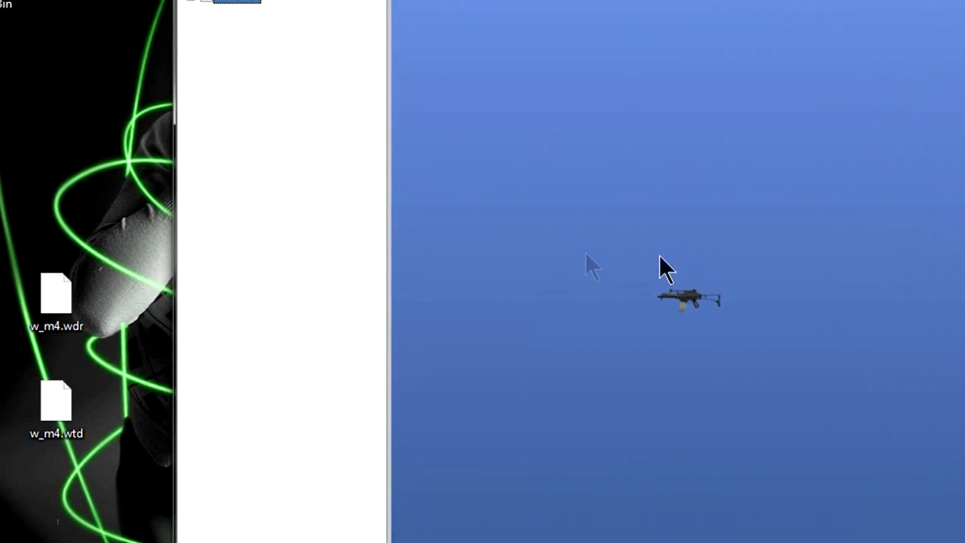
{"action": "left_click_drag", "start_coordinate": [715, 368], "coordinate": [749, 143]}
{"action": "left_click_drag", "start_coordinate": [803, 265], "coordinate": [689, 394]}
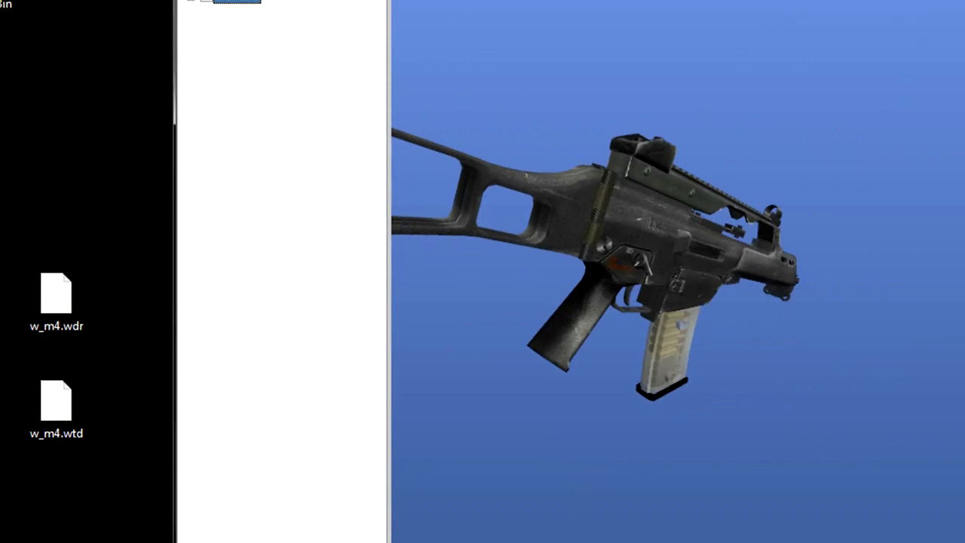
{"action": "key", "text": "alt+F4"}
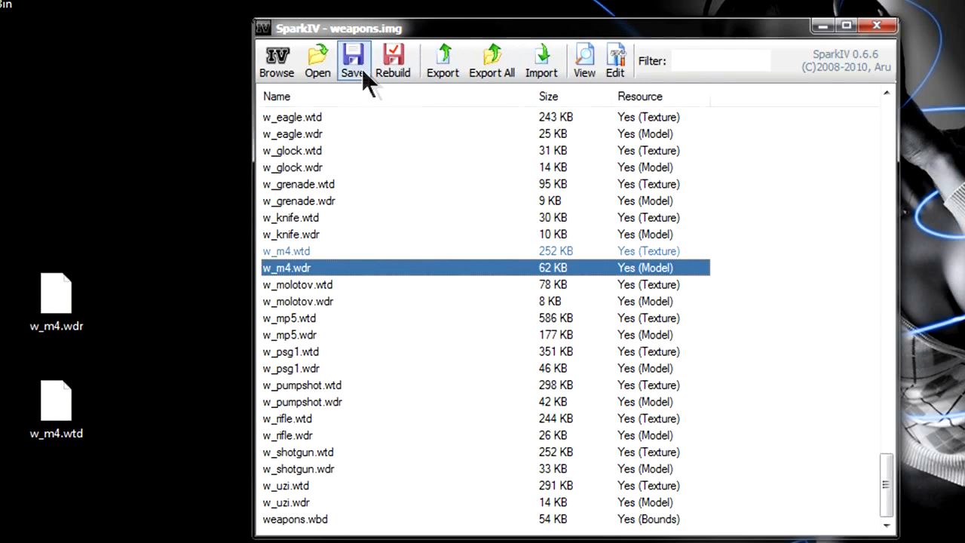
Rebuild the weapons.img archive
{"action": "left_click", "coordinate": [400, 541]}
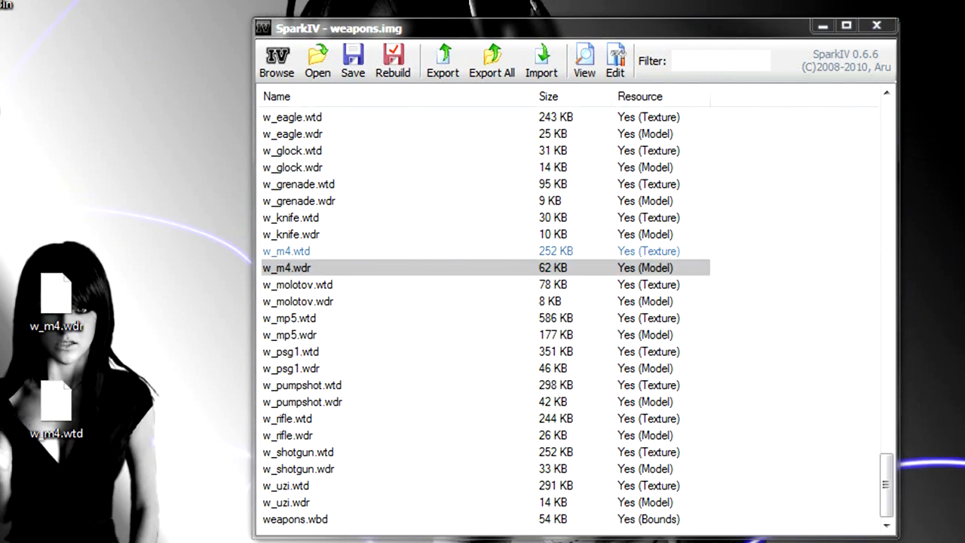
{"action": "left_click", "coordinate": [401, 62]}
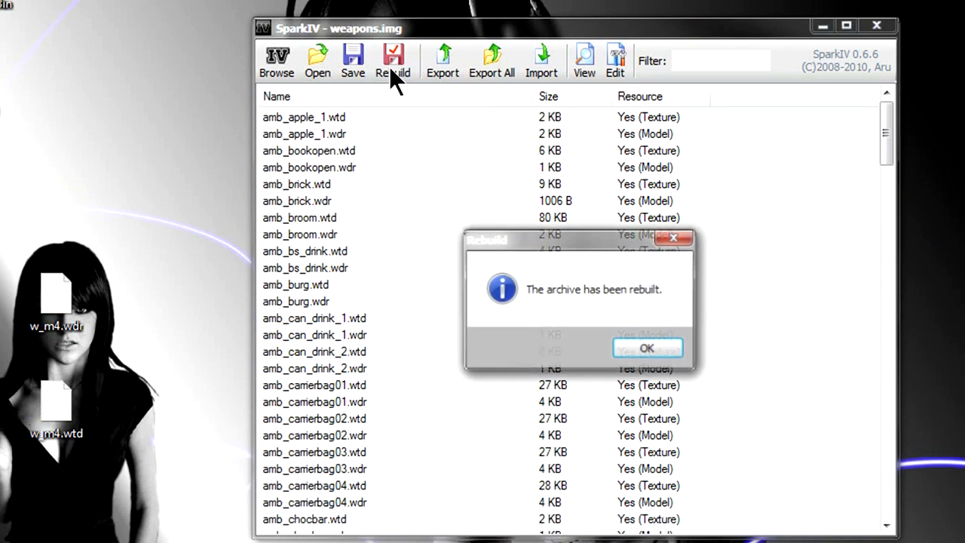
{"action": "left_click", "coordinate": [640, 349]}
Check the w_m4.wdr model again in the viewer and save the weapons.img archive
{"action": "left_click_drag", "start_coordinate": [885, 129], "coordinate": [861, 470]}
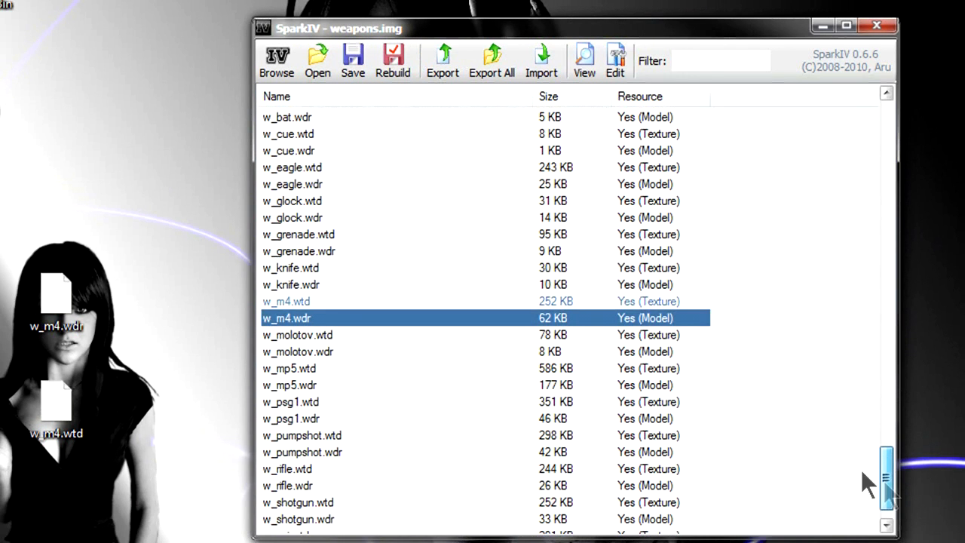
{"action": "double_click", "coordinate": [295, 319]}
{"action": "left_click_drag", "start_coordinate": [721, 298], "coordinate": [695, 123]}
{"action": "left_click", "coordinate": [964, 0]}
{"action": "left_click", "coordinate": [359, 55]}
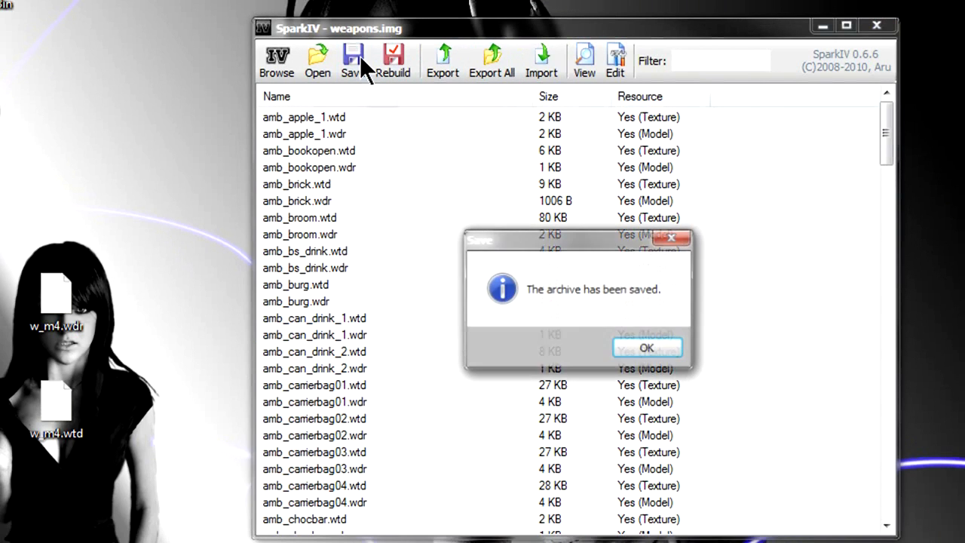
Dismiss the archive save message and close the weapons.img window
{"action": "left_click", "coordinate": [648, 349]}
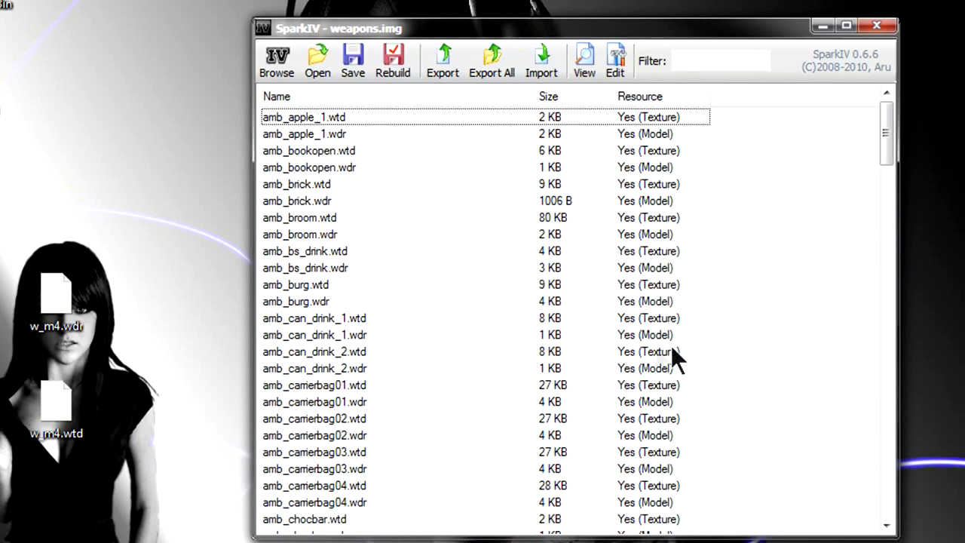
{"action": "mouse_move", "coordinate": [886, 132]}
{"action": "left_mouse_down"}
{"action": "mouse_move", "coordinate": [890, 457]}
{"action": "mouse_move", "coordinate": [885, 241]}
{"action": "mouse_move", "coordinate": [901, 140]}
{"action": "left_mouse_up"}
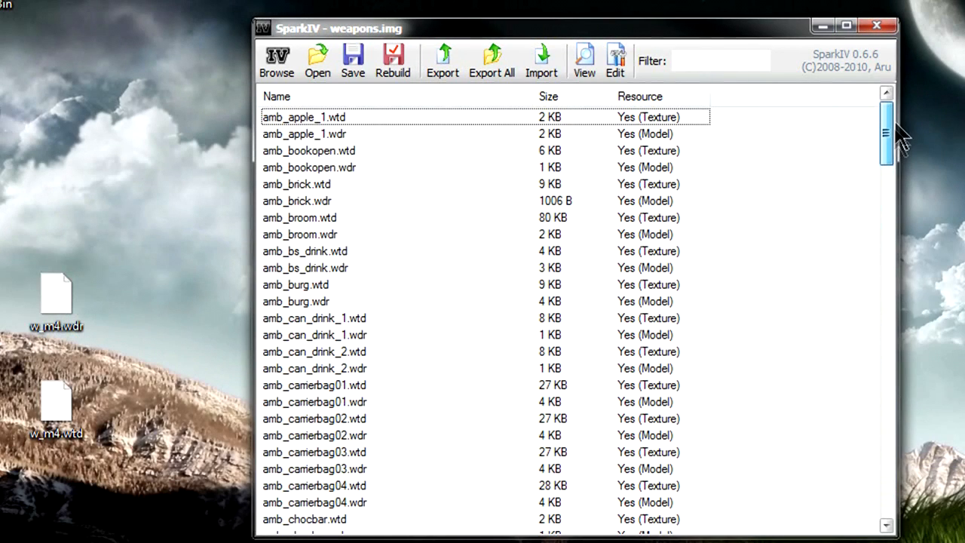
{"action": "left_click", "coordinate": [878, 17]}
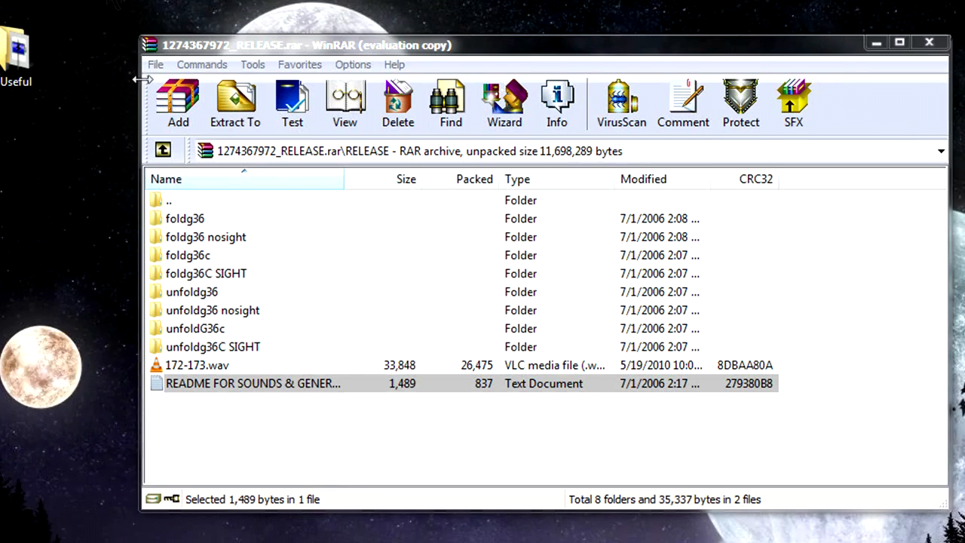
Extract 172-173.wav from the RELEASE archive to the desktop and close the archive
{"action": "left_click", "coordinate": [202, 328]}
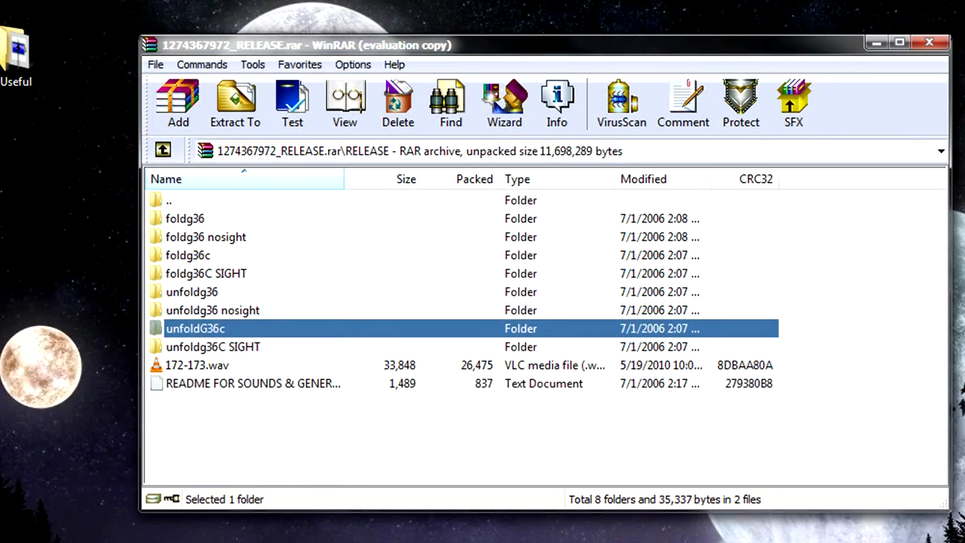
{"action": "left_click", "coordinate": [194, 366]}
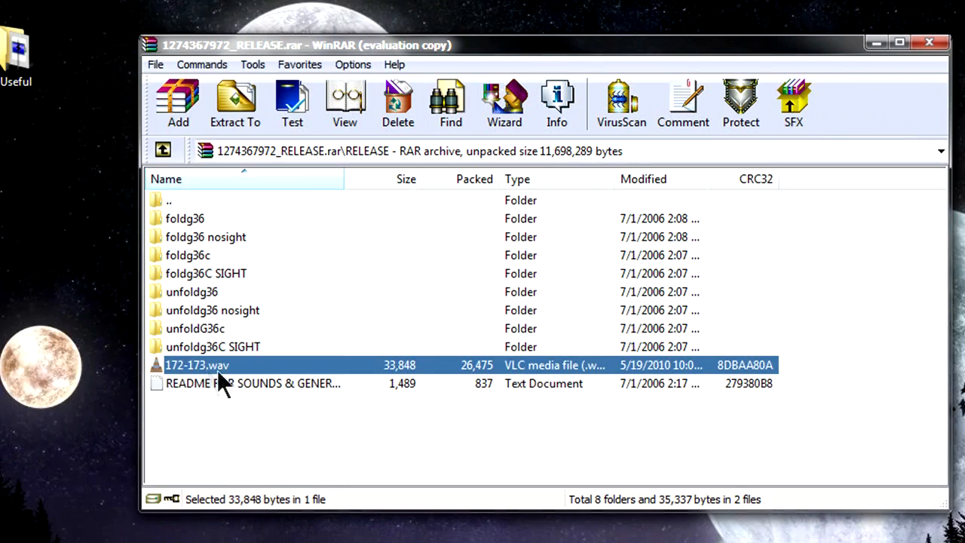
{"action": "left_click_drag", "start_coordinate": [181, 368], "coordinate": [227, 283]}
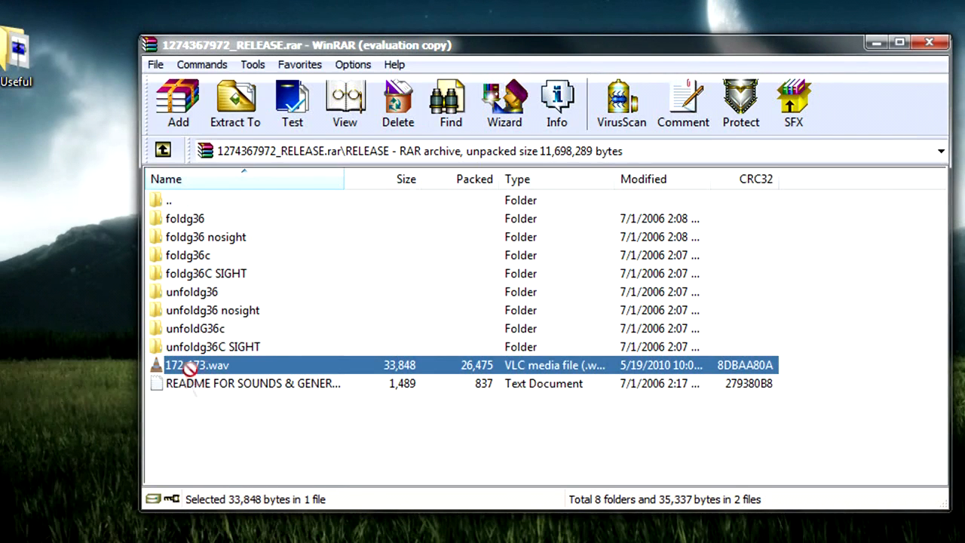
{"action": "left_click_drag", "start_coordinate": [67, 359], "coordinate": [47, 371]}
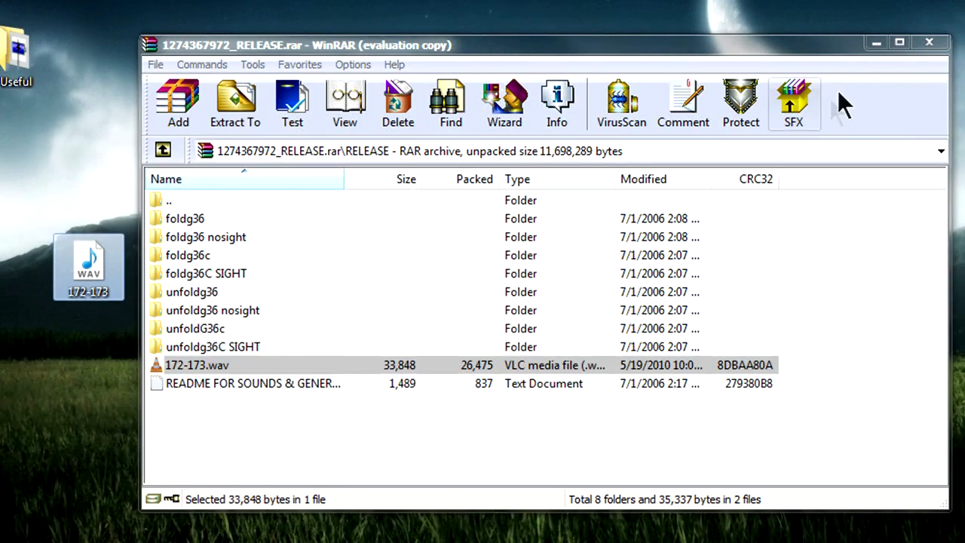
{"action": "left_click", "coordinate": [923, 42]}
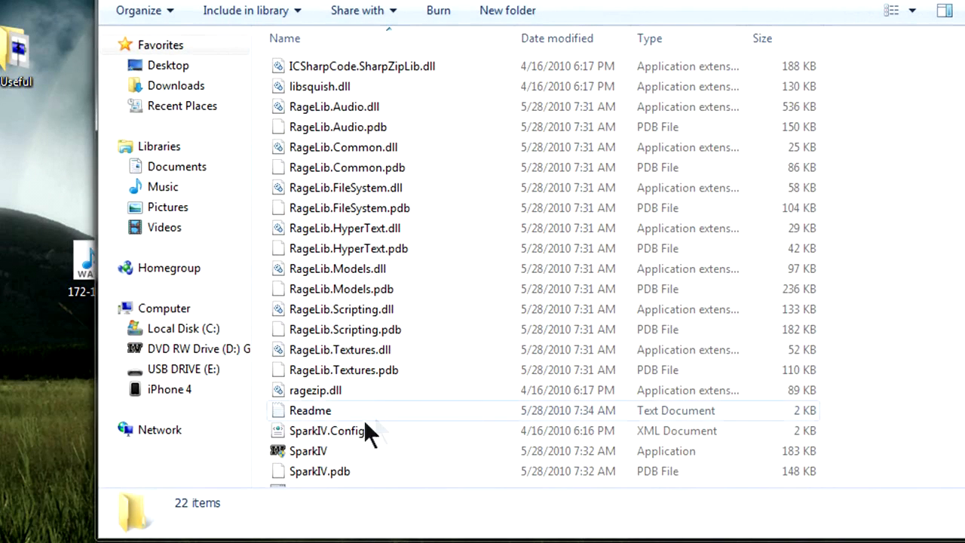
Launch SparkIV and browse the Grand Theft Auto IV directory to the pc/audio/Sfx folder
{"action": "left_click", "coordinate": [322, 450]}
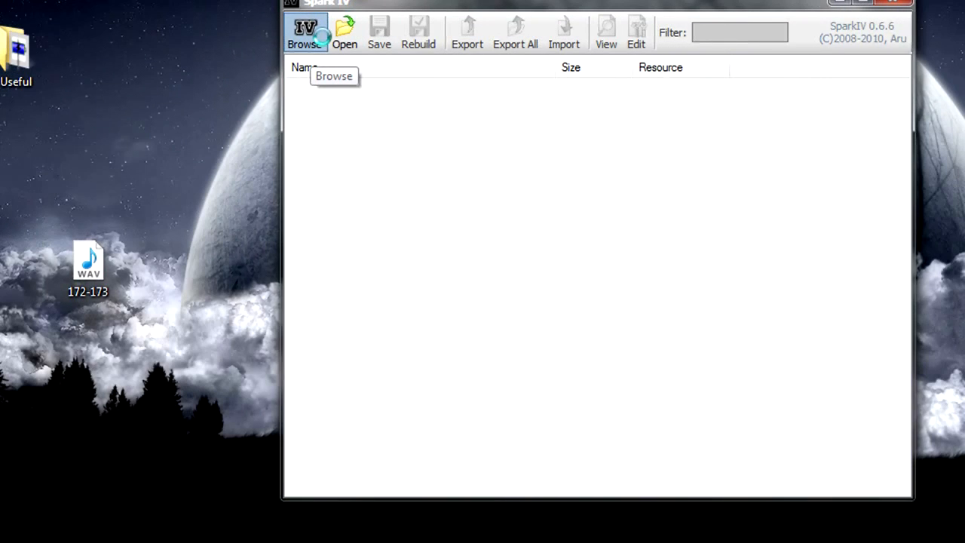
{"action": "left_click", "coordinate": [309, 36]}
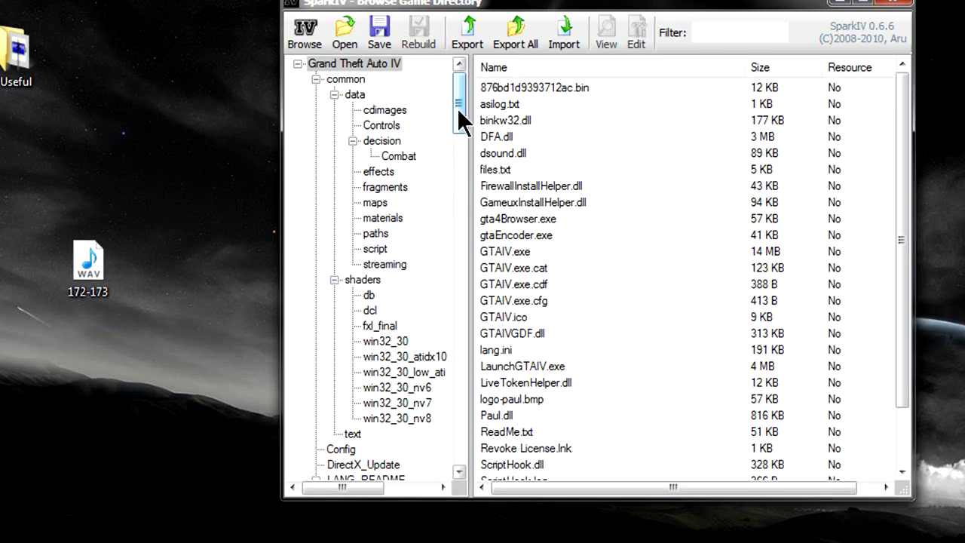
{"action": "left_click_drag", "start_coordinate": [460, 105], "coordinate": [458, 148]}
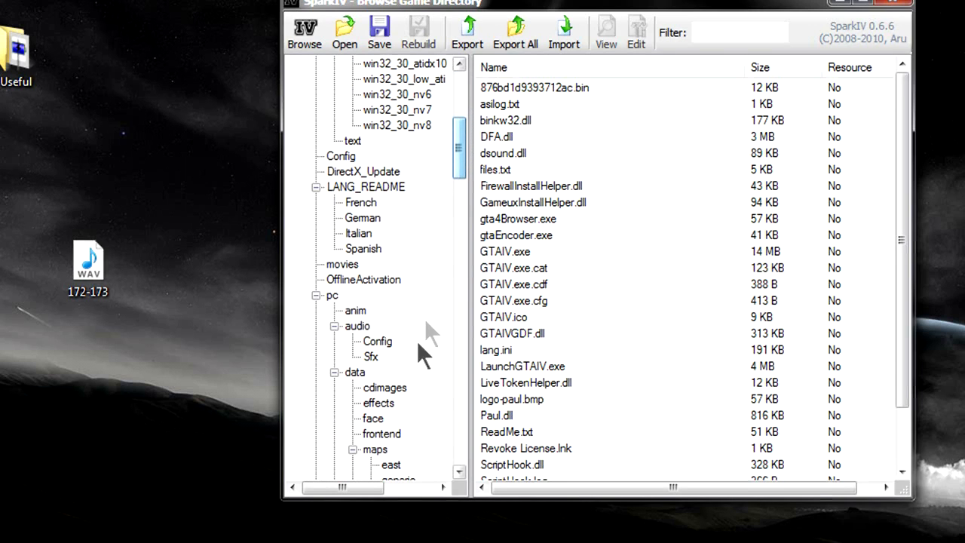
{"action": "left_click", "coordinate": [354, 325]}
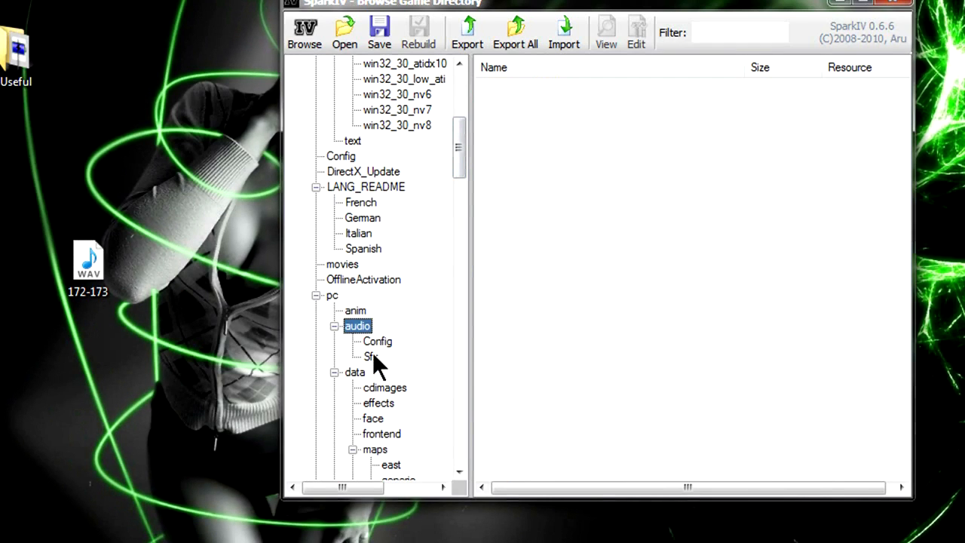
{"action": "left_click", "coordinate": [372, 355]}
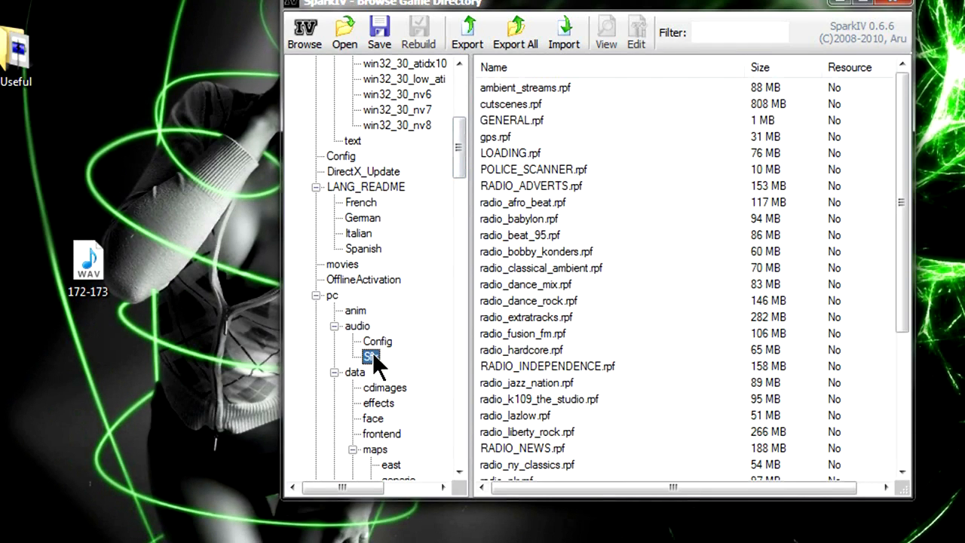
Open resident.rpf from the Sfx folder and display the contents of its RESIDENT folder
{"action": "left_click_drag", "start_coordinate": [902, 175], "coordinate": [880, 343]}
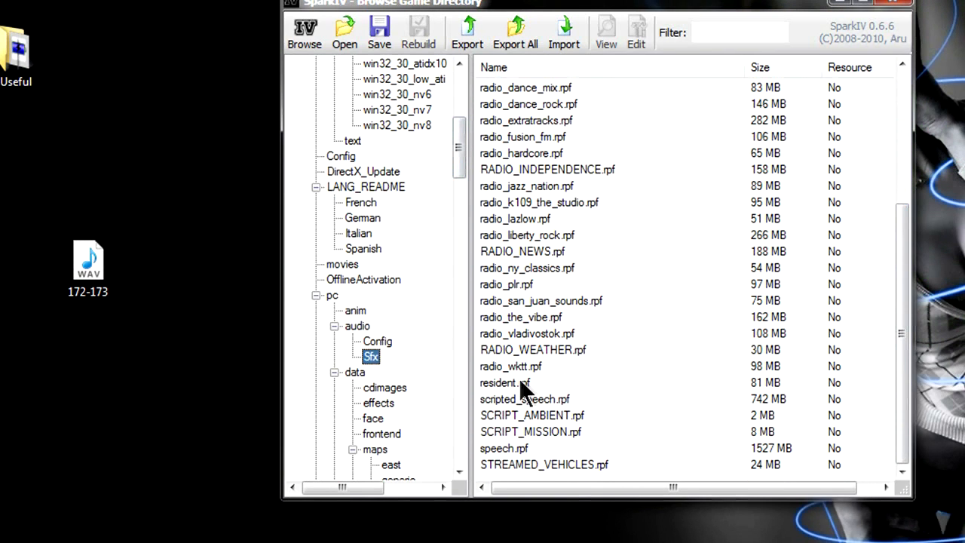
{"action": "left_click", "coordinate": [518, 380]}
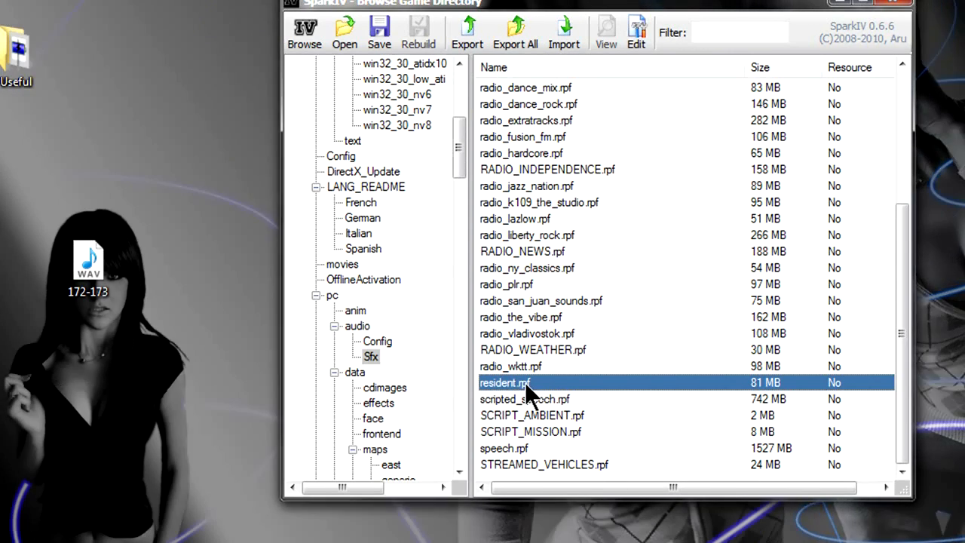
{"action": "double_click", "coordinate": [526, 384]}
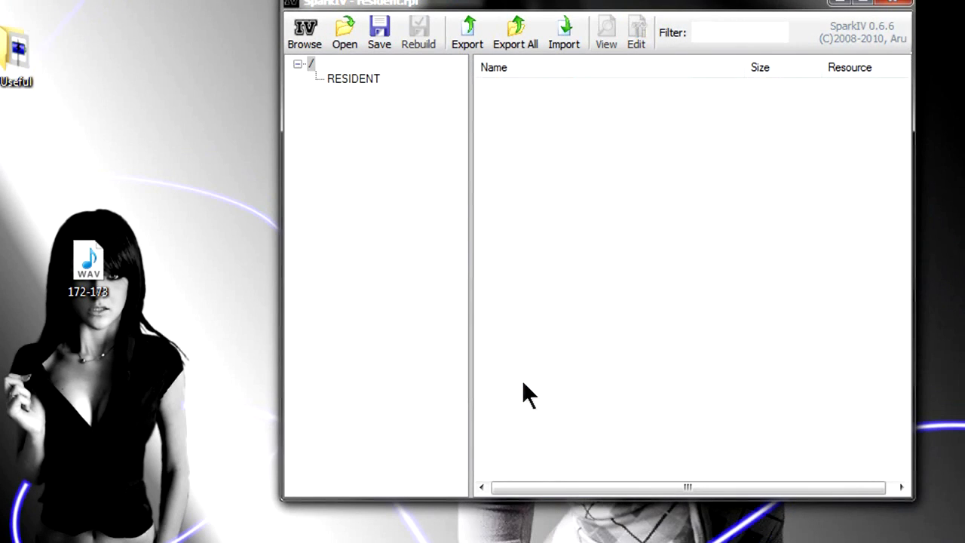
{"action": "left_click", "coordinate": [358, 78]}
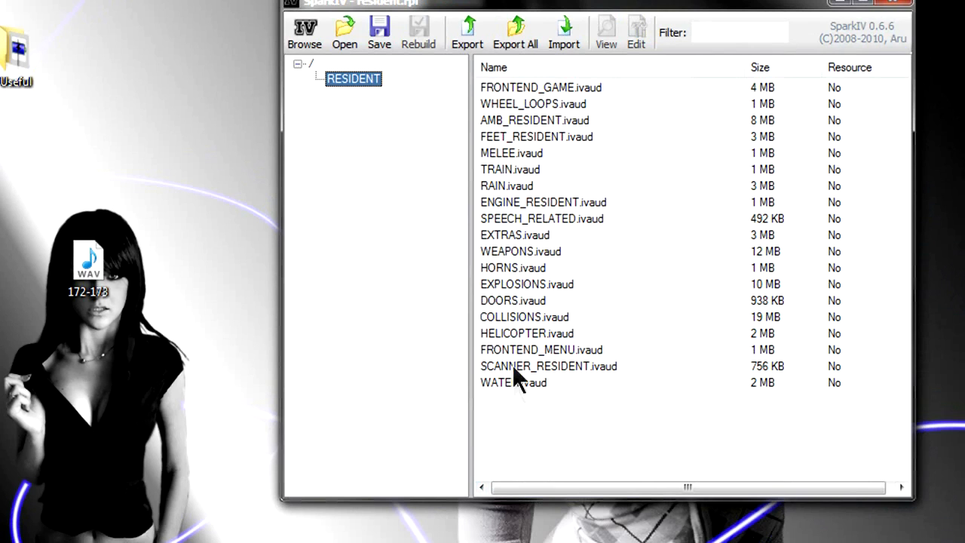
Export WEAPONS.ivaud from the RESIDENT folder to the desktop and place its icon above the 172-173 sound file
{"action": "left_click", "coordinate": [517, 249]}
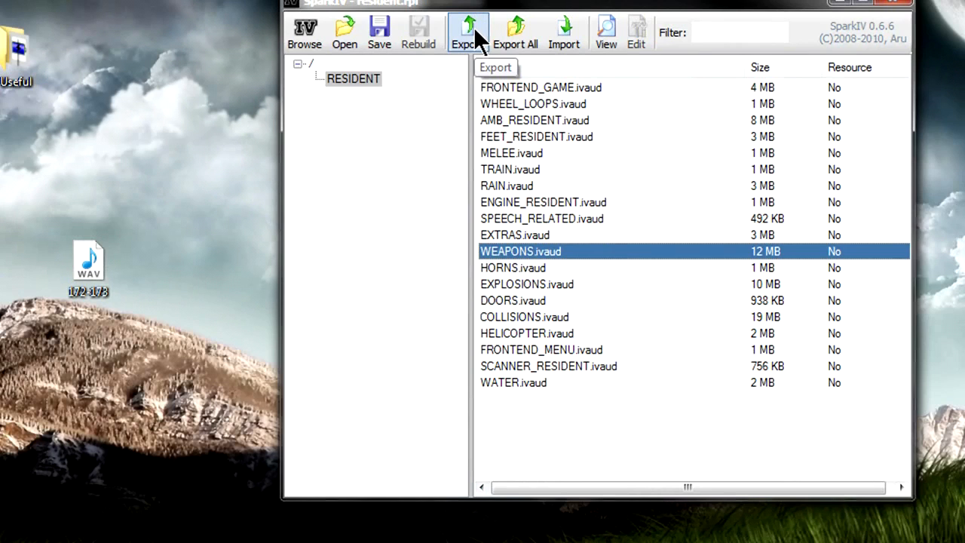
{"action": "left_click", "coordinate": [470, 30]}
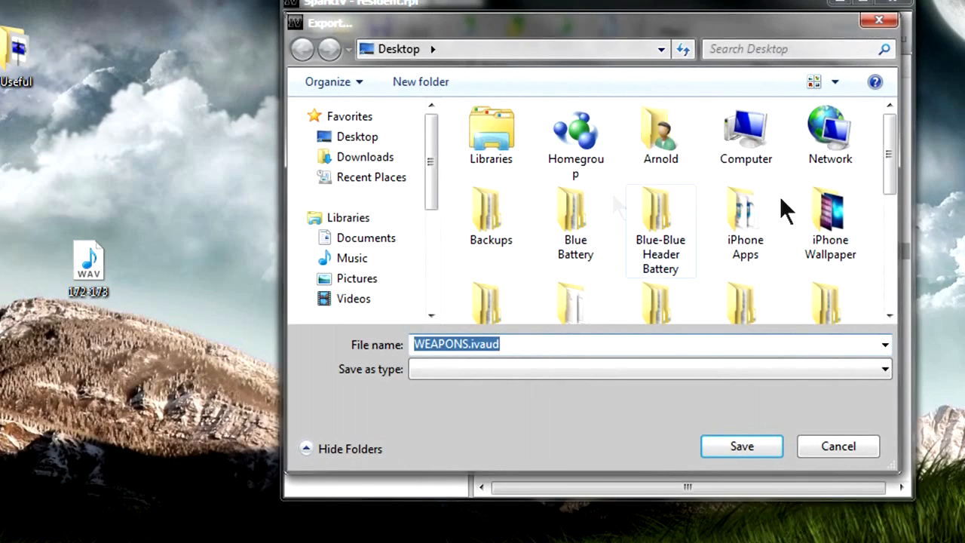
{"action": "left_click", "coordinate": [735, 447]}
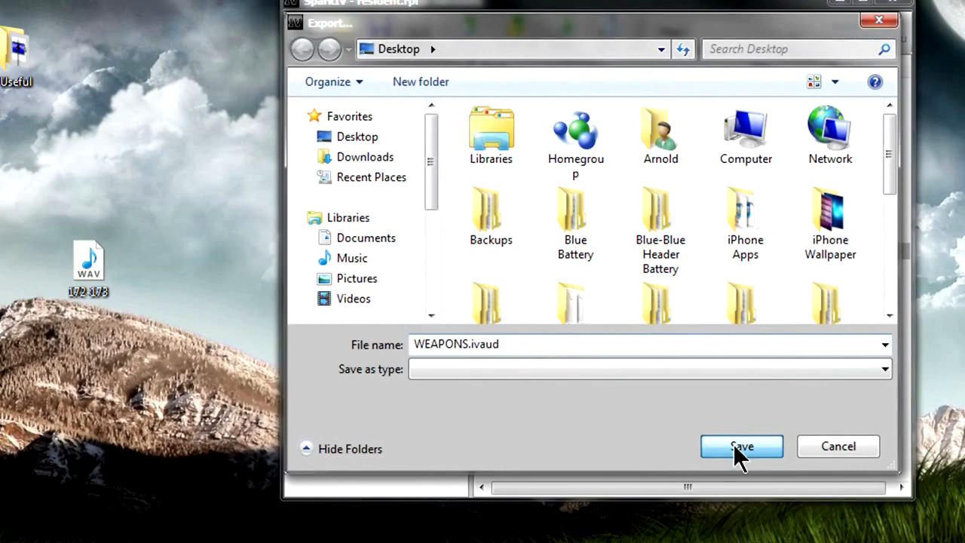
{"action": "left_click_drag", "start_coordinate": [18, 155], "coordinate": [81, 164]}
{"action": "left_click", "coordinate": [221, 165]}
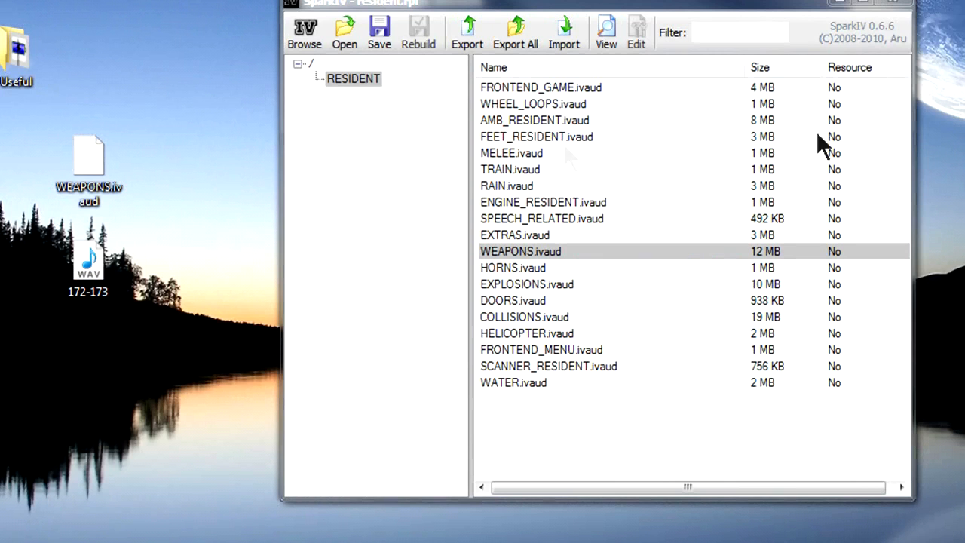
Close SparkIV and launch GTA-IVaud Editor from the desktop games dock
{"action": "left_click", "coordinate": [892, 2]}
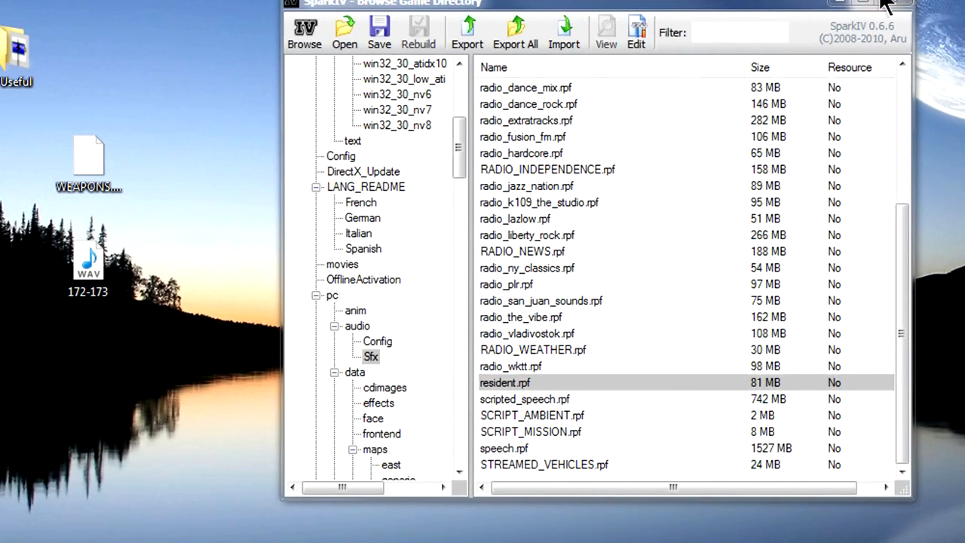
{"action": "left_click", "coordinate": [901, 7]}
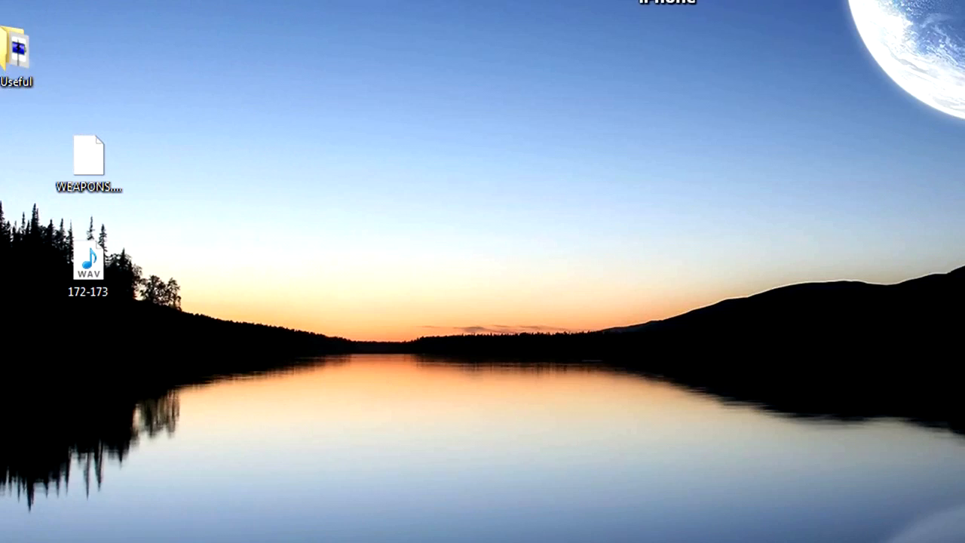
{"action": "left_click", "coordinate": [570, 2]}
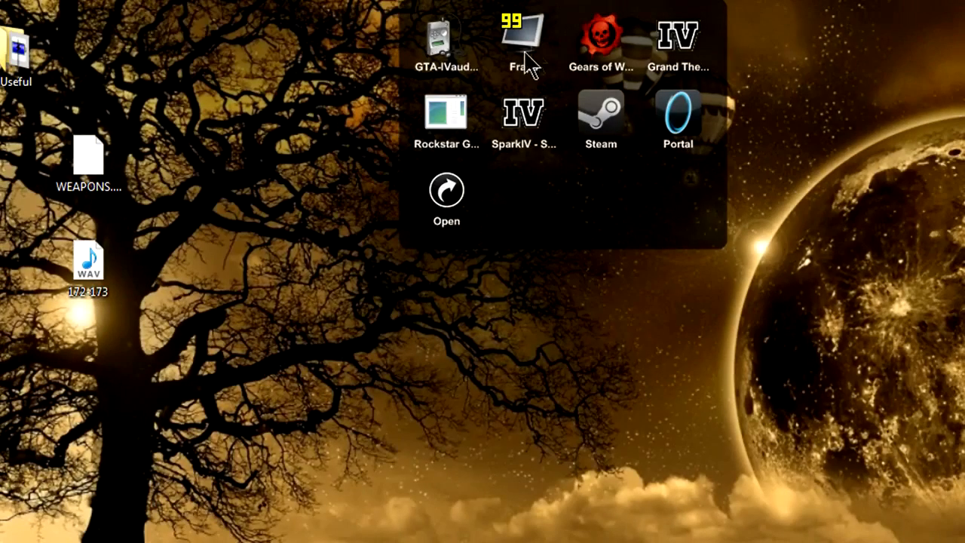
{"action": "left_click", "coordinate": [445, 50]}
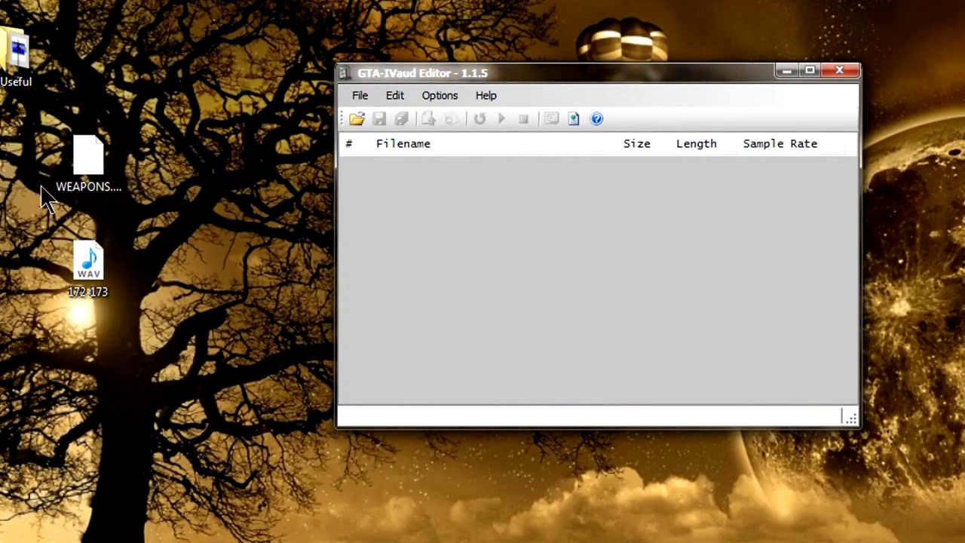
Open the exported WEAPONS.ivaud from the desktop in GTA-IVaud Editor
{"action": "left_click", "coordinate": [352, 97]}
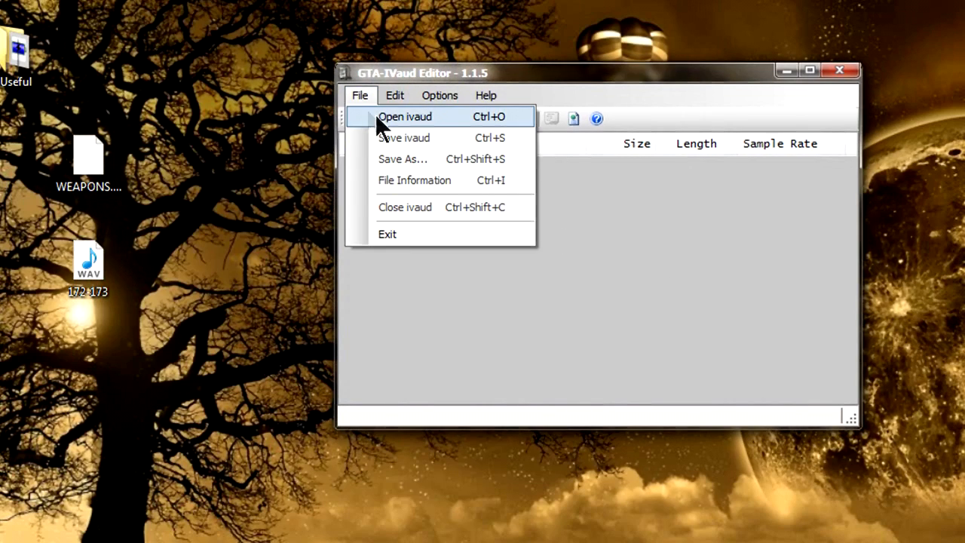
{"action": "left_click", "coordinate": [377, 122]}
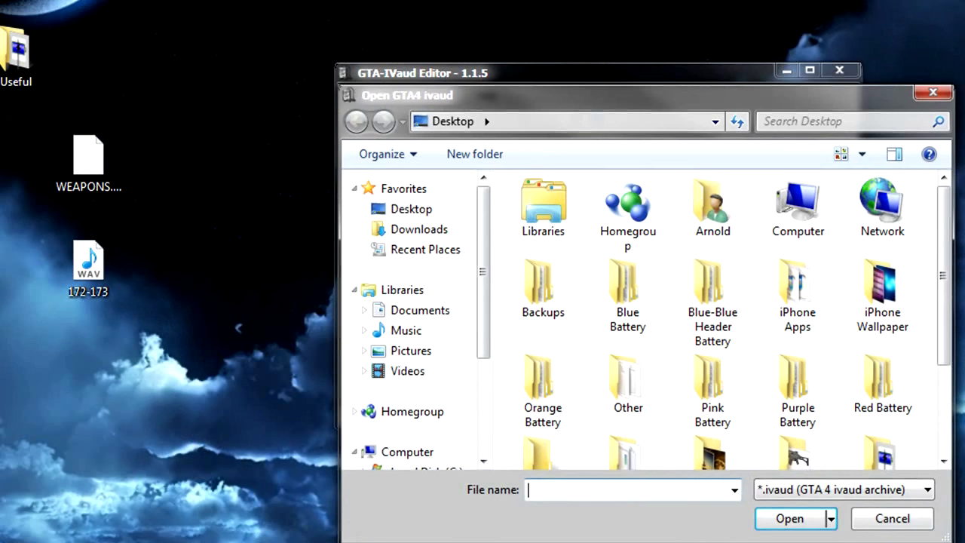
{"action": "left_click_drag", "start_coordinate": [941, 252], "coordinate": [949, 346]}
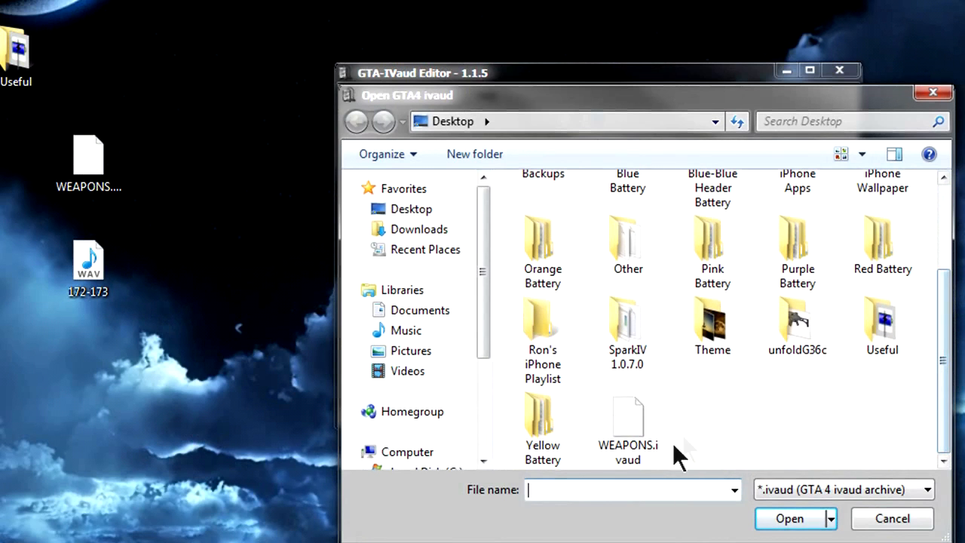
{"action": "double_click", "coordinate": [644, 449]}
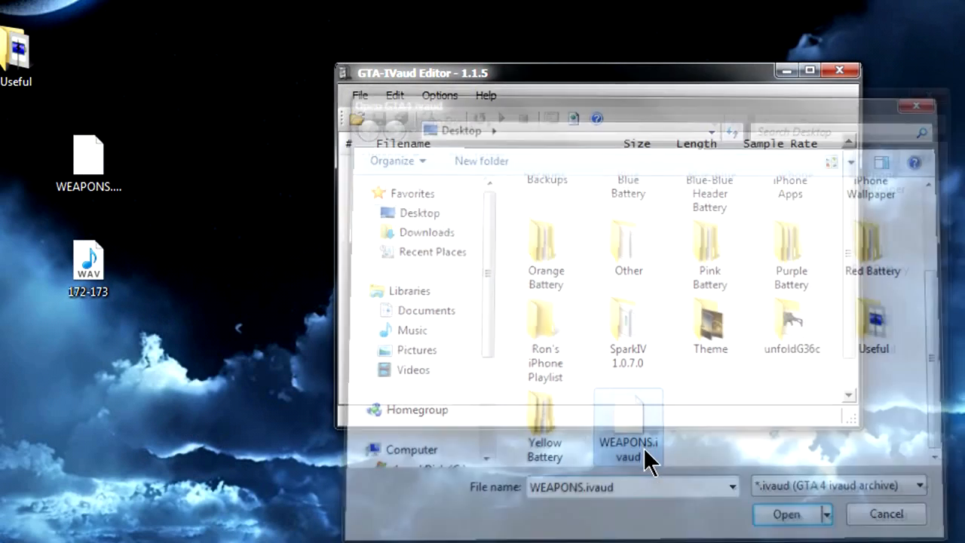
Check the README for the sound entries to replace, and locate and select entry 172, M4_LOWS, in WEAPONS.ivaud
{"action": "left_click_drag", "start_coordinate": [845, 154], "coordinate": [834, 339]}
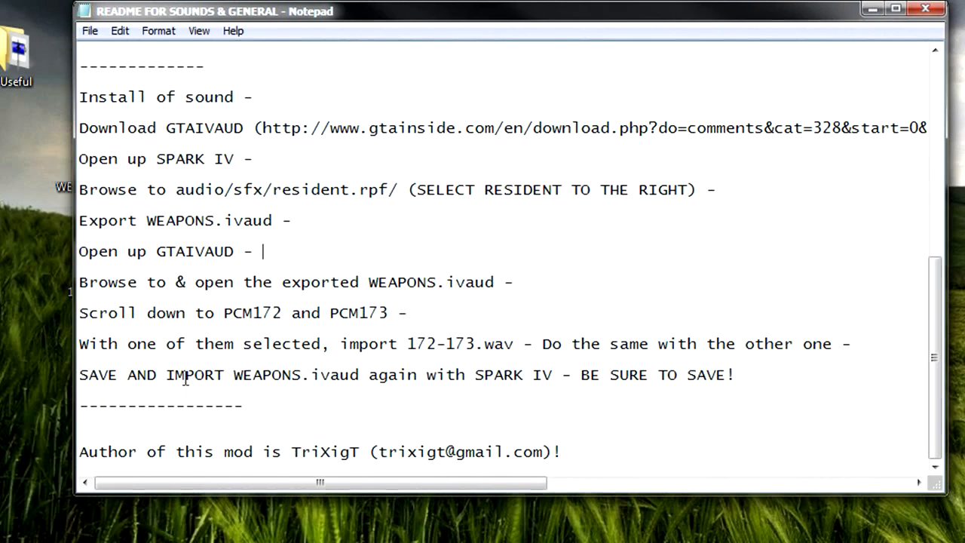
{"action": "left_click_drag", "start_coordinate": [219, 312], "coordinate": [379, 312]}
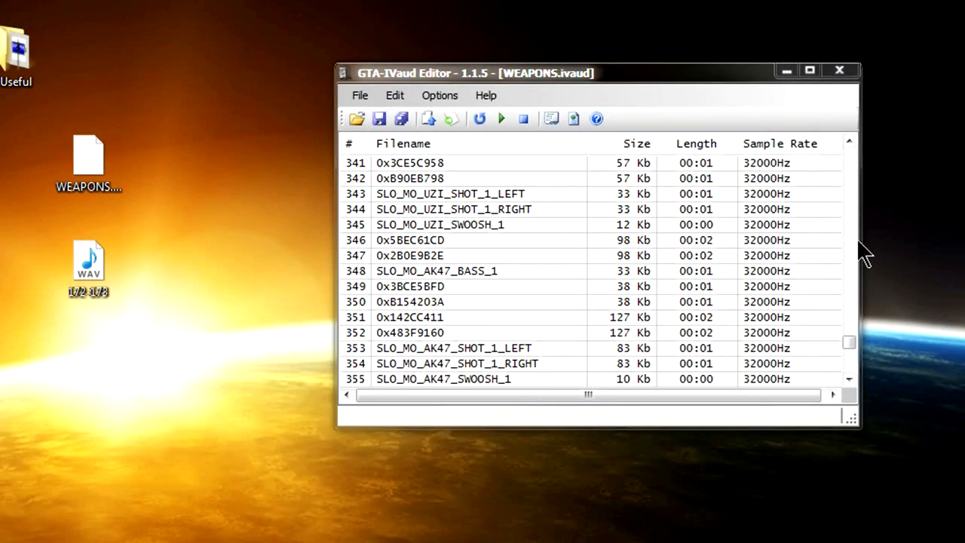
{"action": "mouse_move", "coordinate": [847, 338]}
{"action": "left_mouse_down"}
{"action": "mouse_move", "coordinate": [846, 374]}
{"action": "mouse_move", "coordinate": [842, 321]}
{"action": "left_mouse_up"}
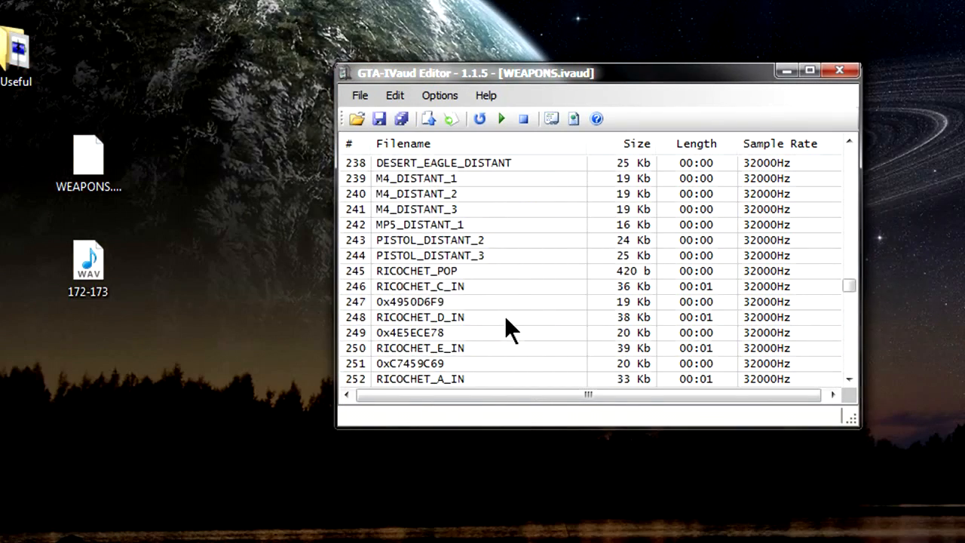
{"action": "scroll", "coordinate": [505, 320], "scroll_direction": "up", "scroll_amount": 19}
{"action": "scroll", "coordinate": [506, 318], "scroll_direction": "up", "scroll_amount": 3}
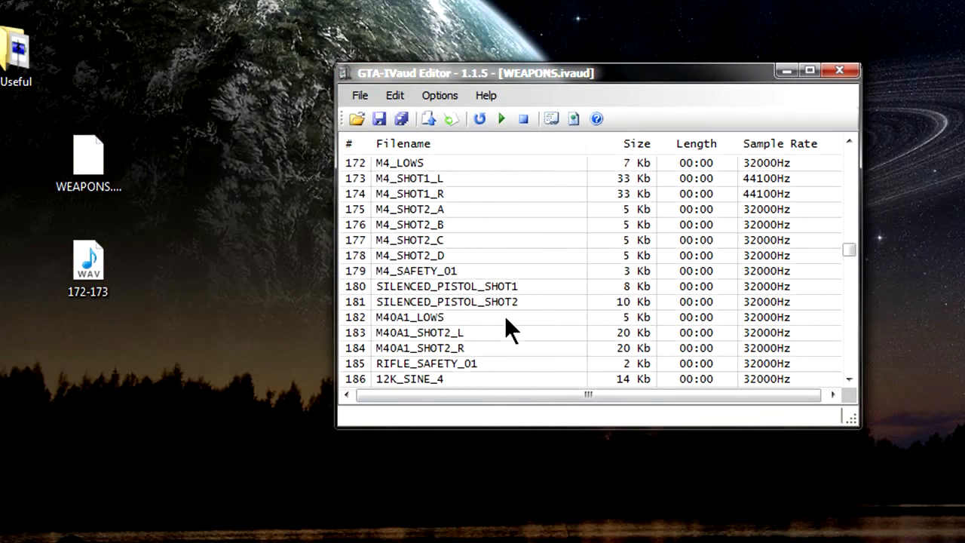
{"action": "scroll", "coordinate": [505, 318], "scroll_direction": "up", "scroll_amount": 2}
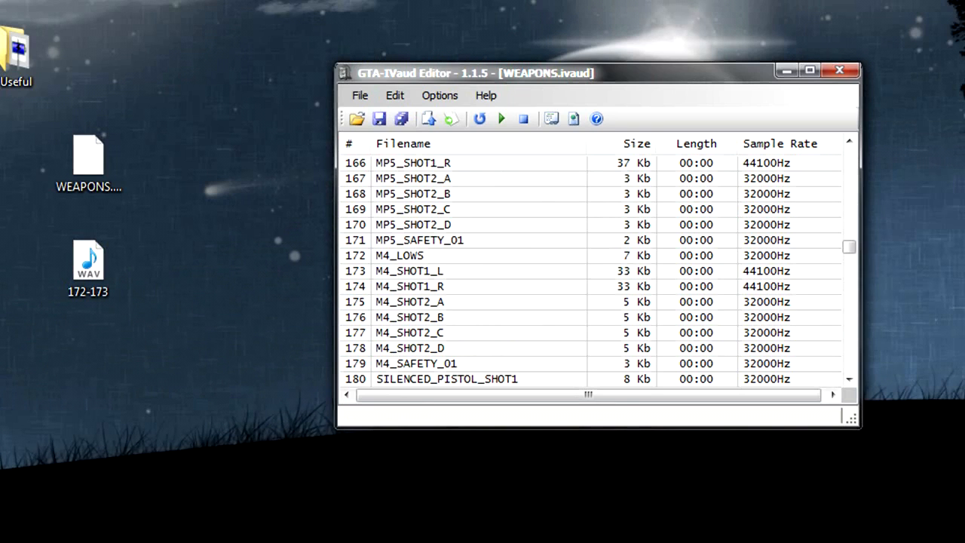
{"action": "left_click", "coordinate": [364, 258]}
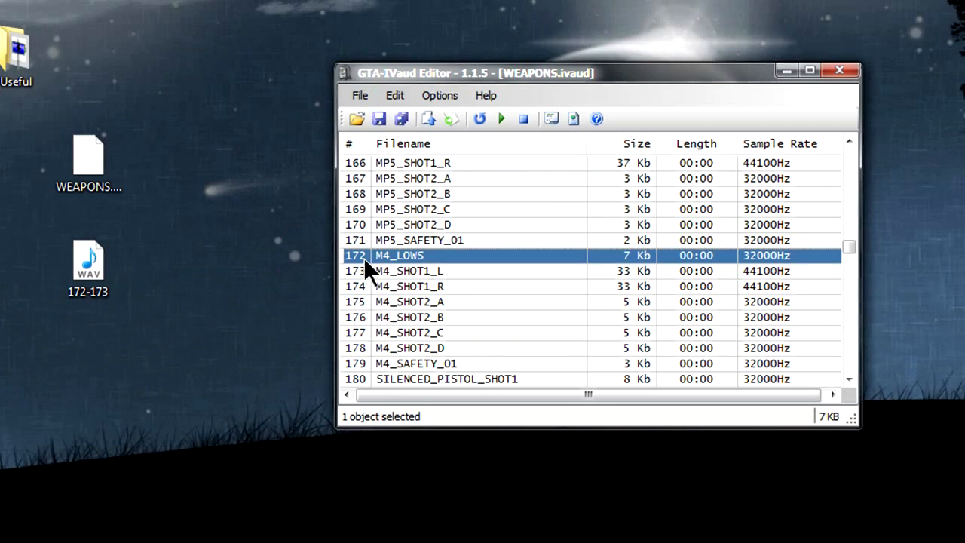
Replace entry 172, M4_LOWS, with 172-173.wav from the desktop, accepting the differing sample rate
{"action": "left_click", "coordinate": [381, 276]}
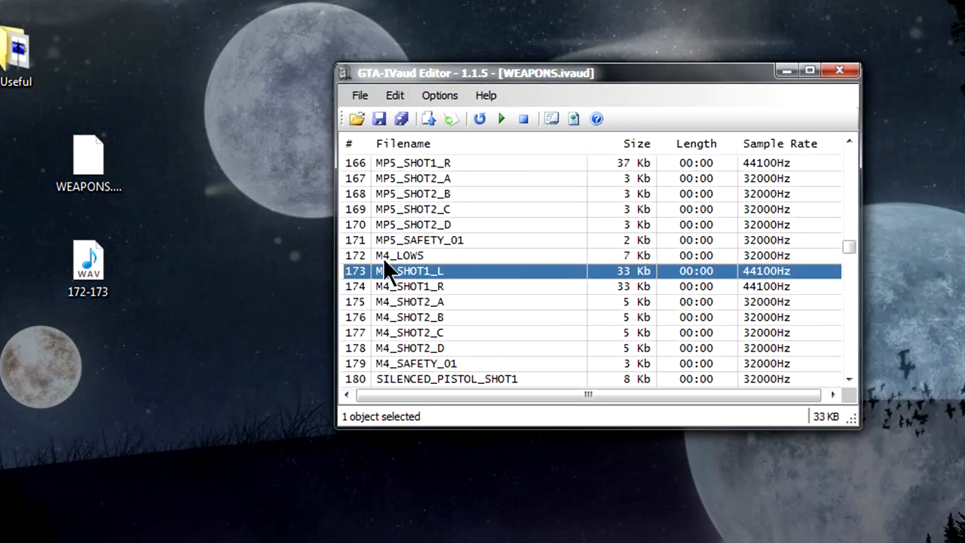
{"action": "left_click", "coordinate": [384, 257]}
{"action": "left_click", "coordinate": [388, 266]}
{"action": "left_click", "coordinate": [391, 258]}
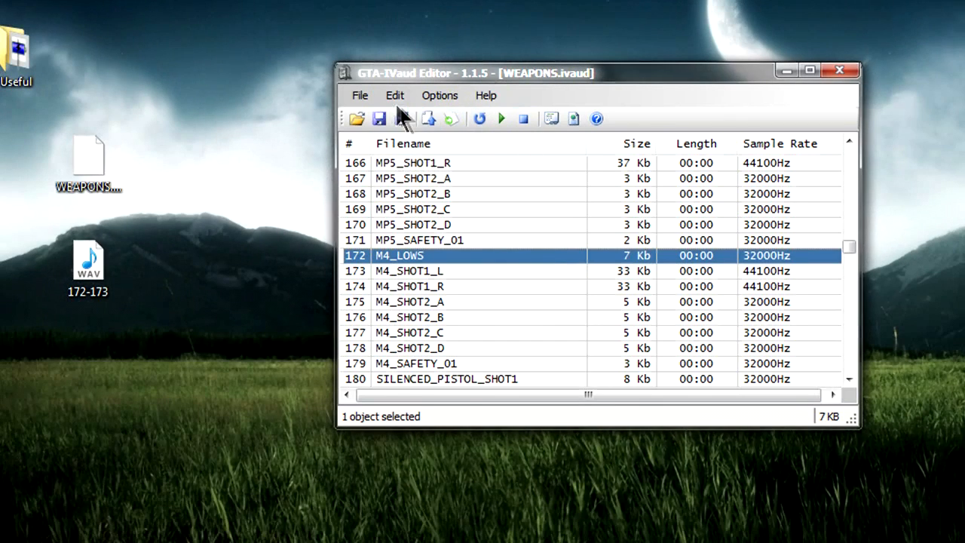
{"action": "left_click", "coordinate": [392, 98]}
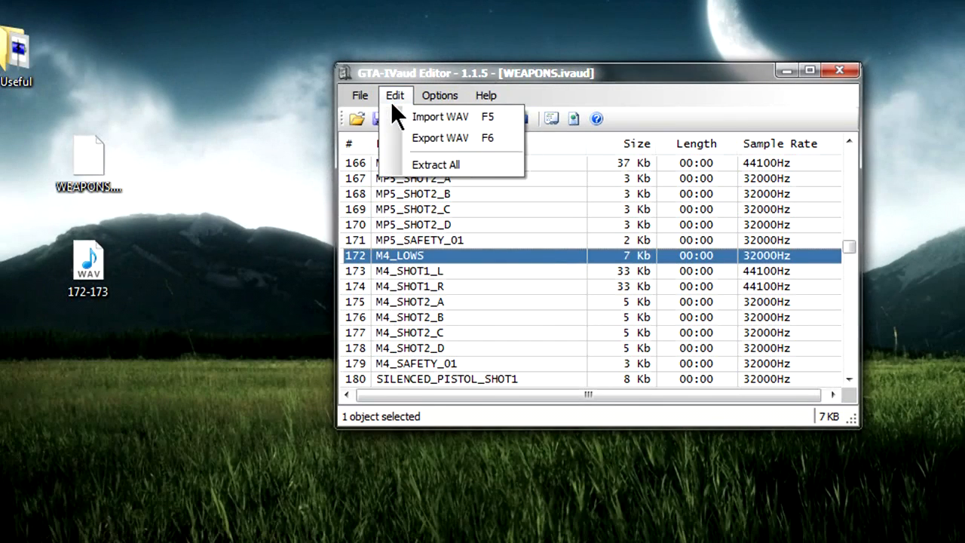
{"action": "left_click", "coordinate": [414, 115]}
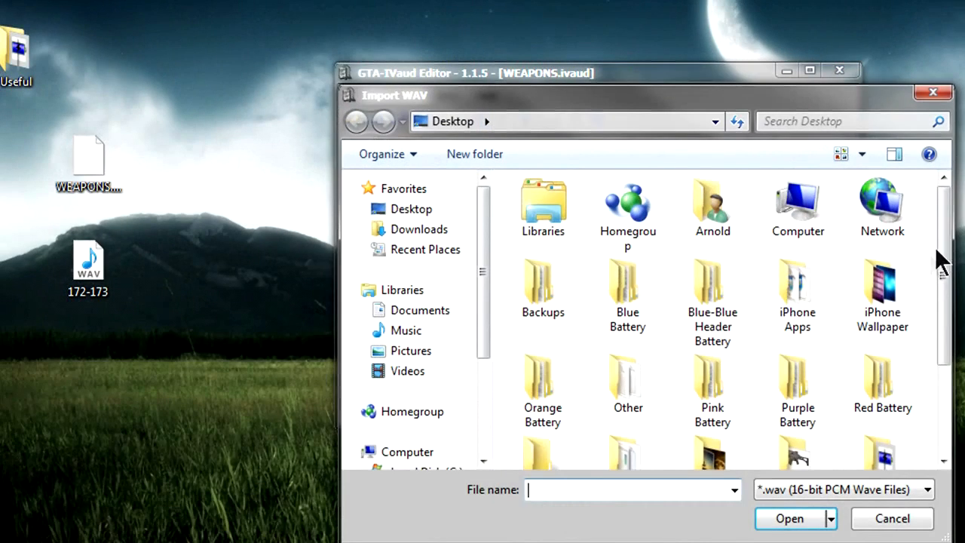
{"action": "left_click_drag", "start_coordinate": [941, 259], "coordinate": [942, 383]}
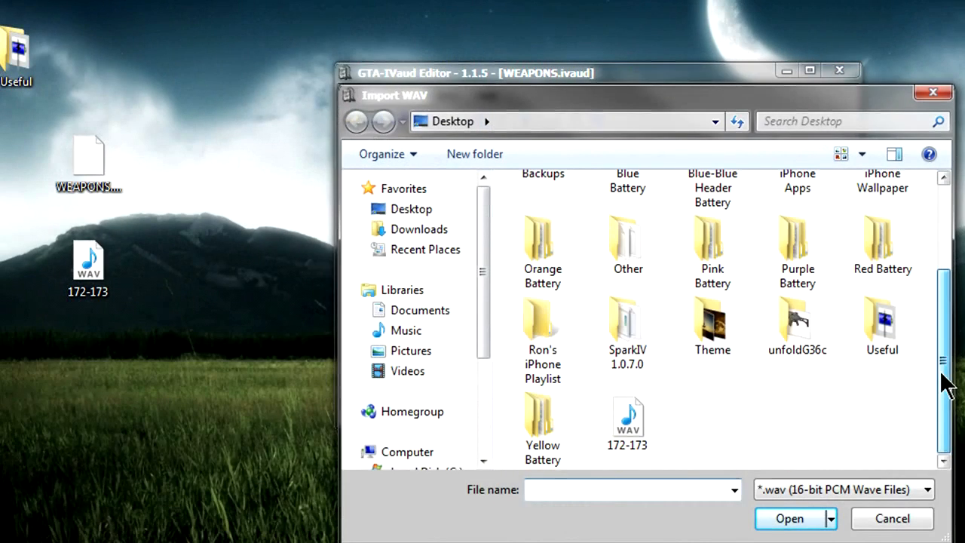
{"action": "double_click", "coordinate": [614, 426]}
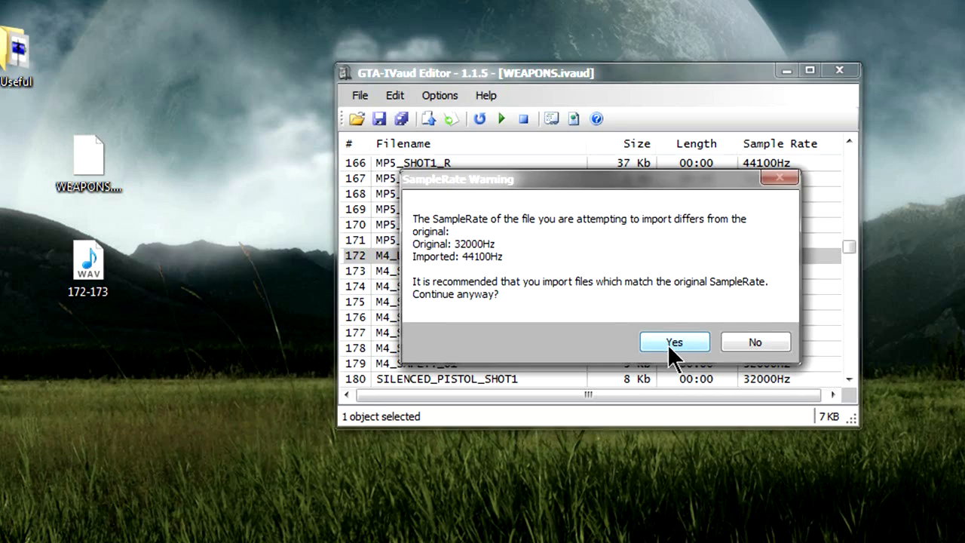
{"action": "left_click", "coordinate": [667, 344]}
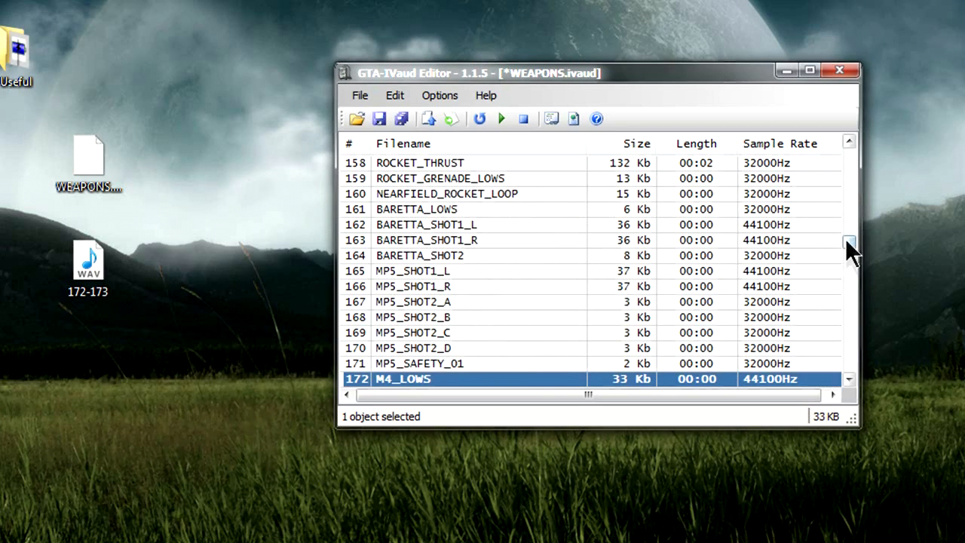
Replace entry 173, M4_SHOT1_L, by importing 172-173.wav from the desktop
{"action": "scroll", "coordinate": [846, 240], "scroll_direction": "down", "scroll_amount": 4}
{"action": "left_click", "coordinate": [414, 223]}
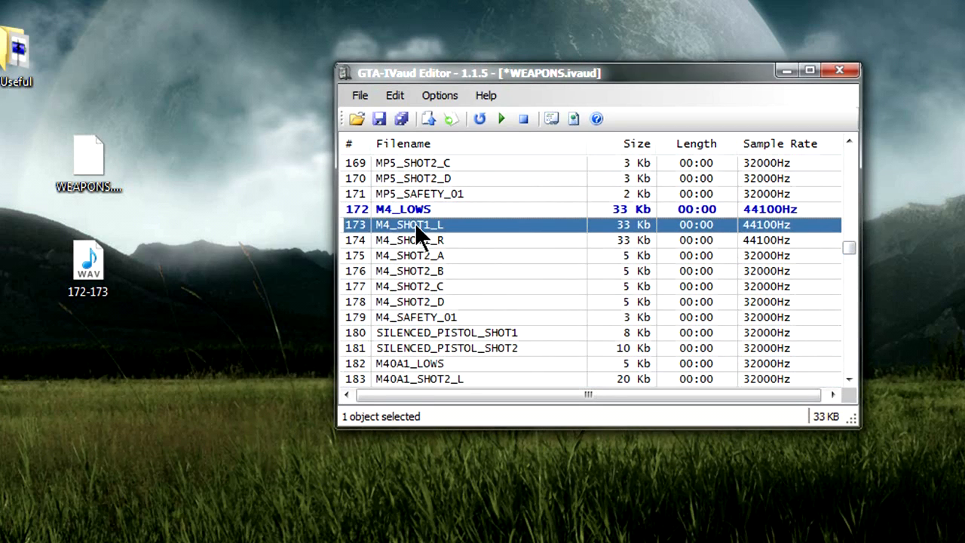
{"action": "left_click", "coordinate": [399, 96]}
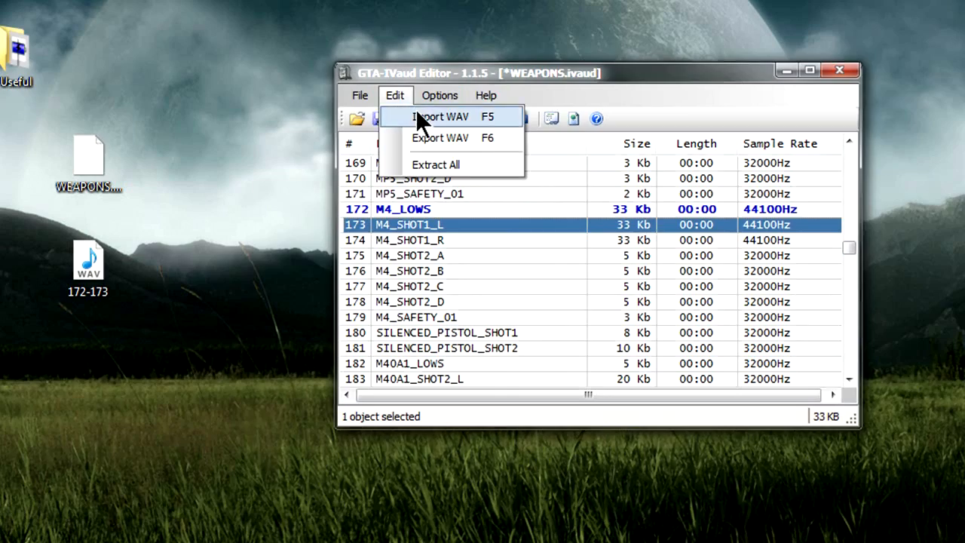
{"action": "left_click", "coordinate": [419, 117]}
{"action": "left_click_drag", "start_coordinate": [953, 269], "coordinate": [953, 347]}
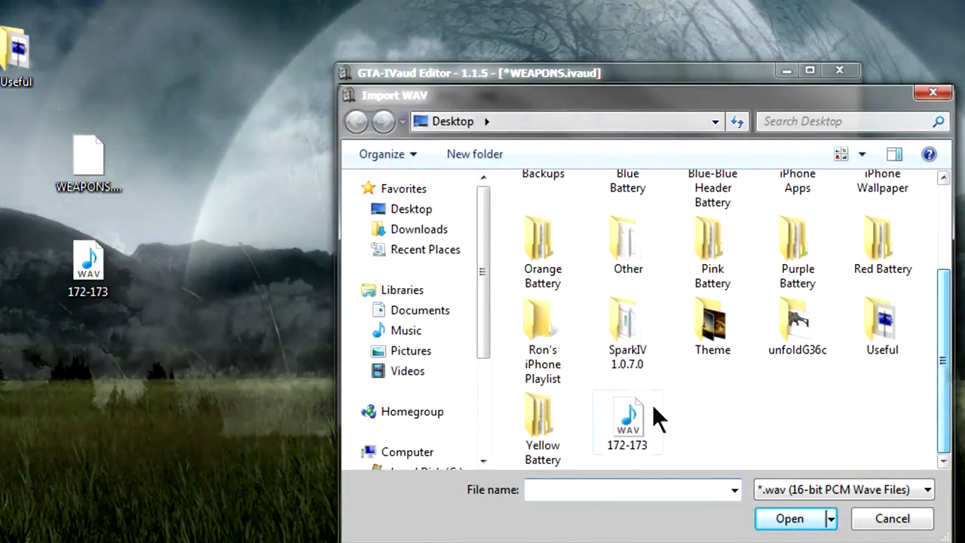
{"action": "double_click", "coordinate": [635, 414]}
Check the replaced M4 entries, save the modified WEAPONS.ivaud, and close GTA-IVaud Editor
{"action": "left_click_drag", "start_coordinate": [848, 238], "coordinate": [847, 242]}
{"action": "left_click", "coordinate": [427, 177]}
{"action": "left_click", "coordinate": [426, 224]}
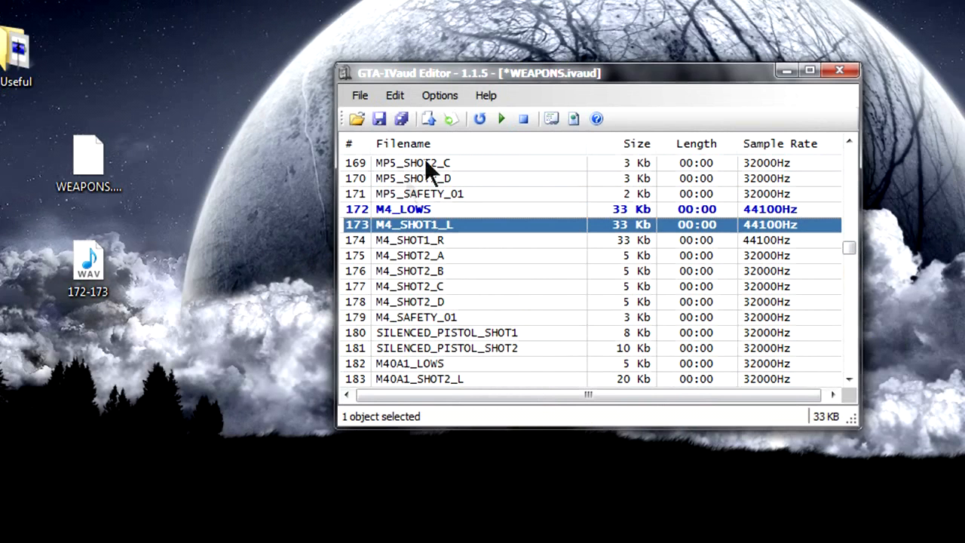
{"action": "left_click", "coordinate": [360, 95]}
{"action": "left_click", "coordinate": [378, 133]}
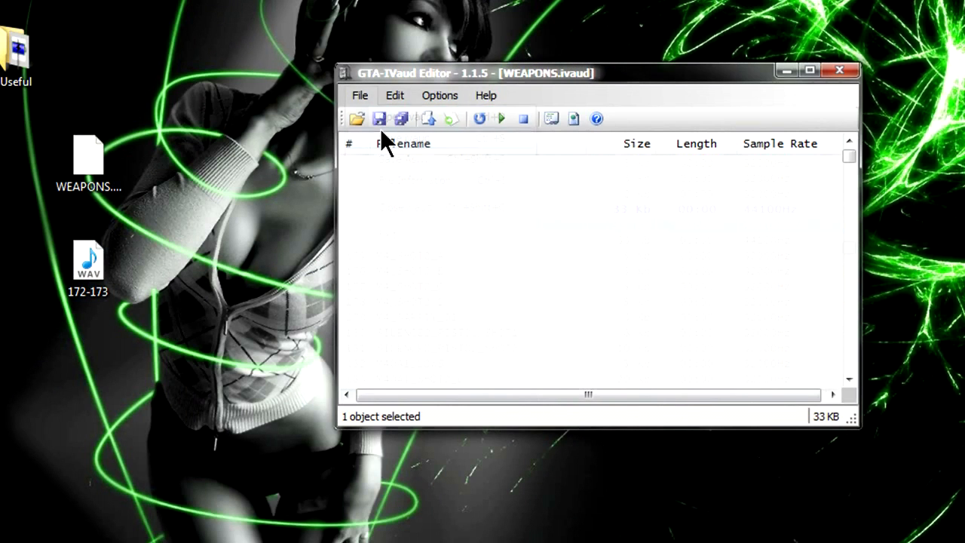
{"action": "left_click", "coordinate": [838, 72]}
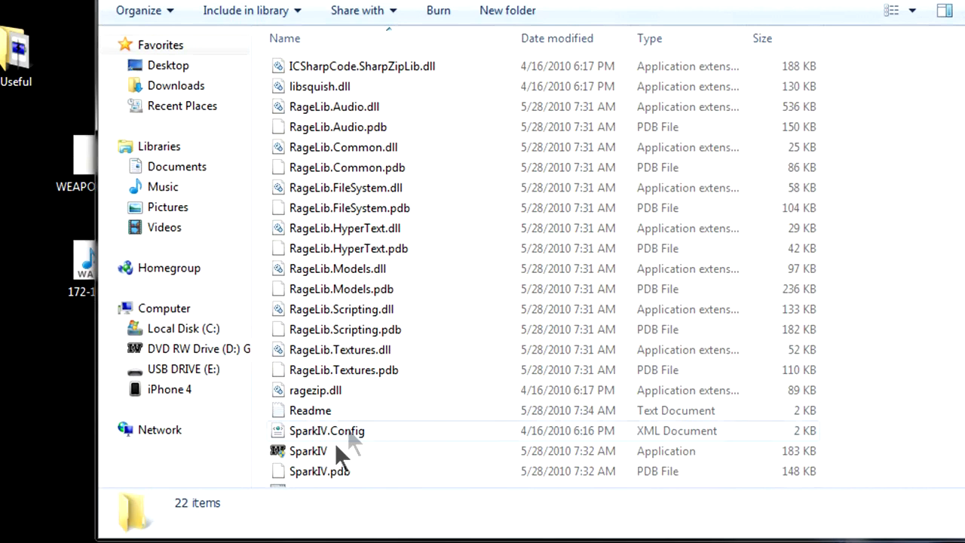
Launch SparkIV from its program folder, close the folder window, and browse the Grand Theft Auto IV directory
{"action": "left_click", "coordinate": [324, 452]}
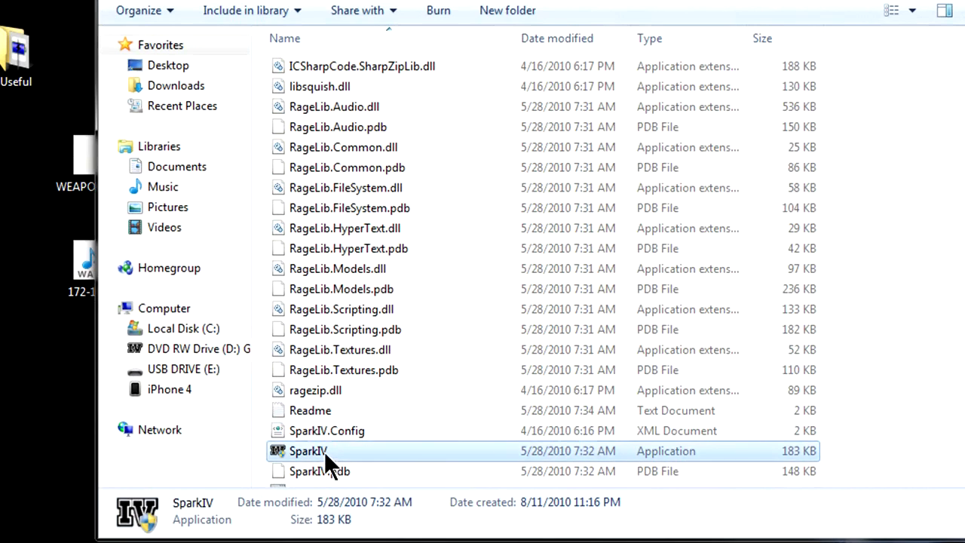
{"action": "double_click", "coordinate": [324, 452]}
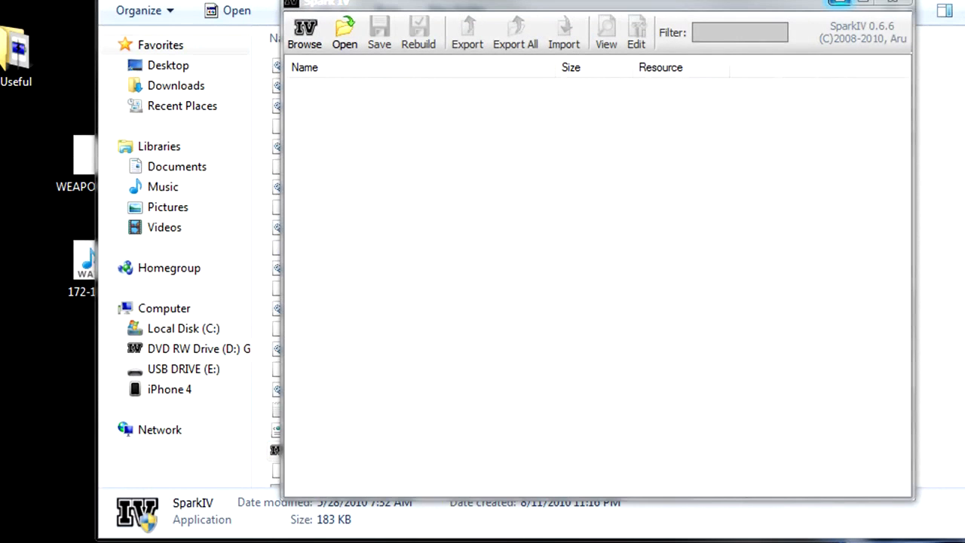
{"action": "left_click", "coordinate": [907, 0]}
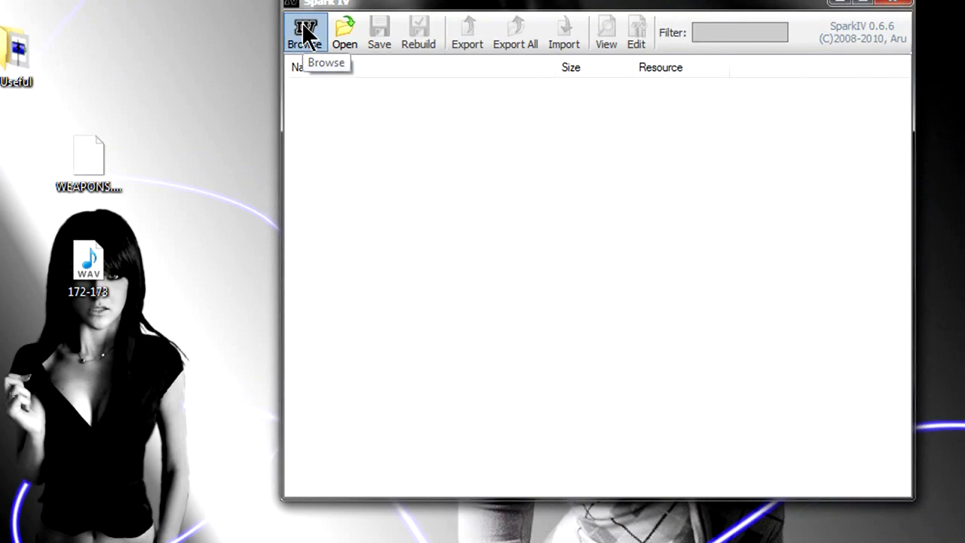
{"action": "left_click", "coordinate": [303, 24]}
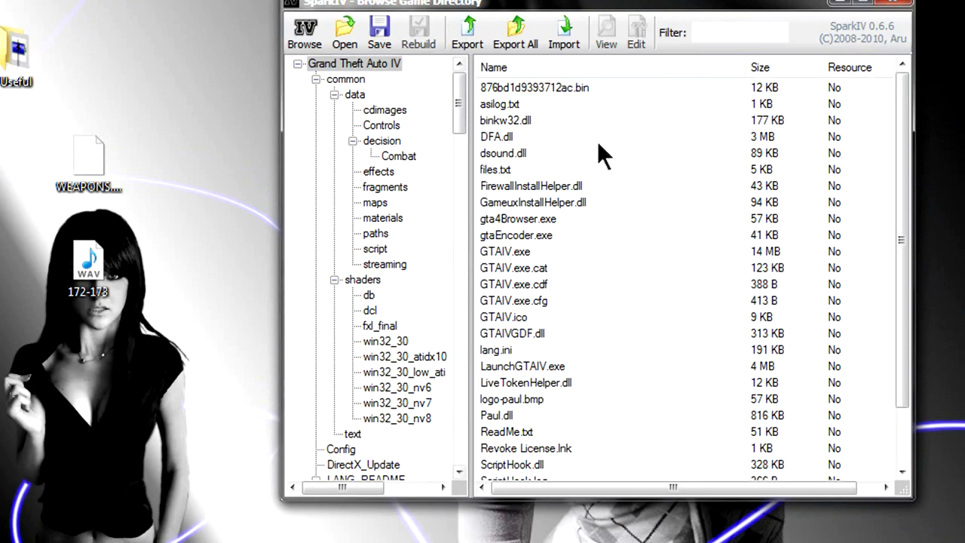
Open resident.rpf from the pc/audio/Sfx folder and display the contents of its RESIDENT folder
{"action": "left_click_drag", "start_coordinate": [459, 107], "coordinate": [461, 166]}
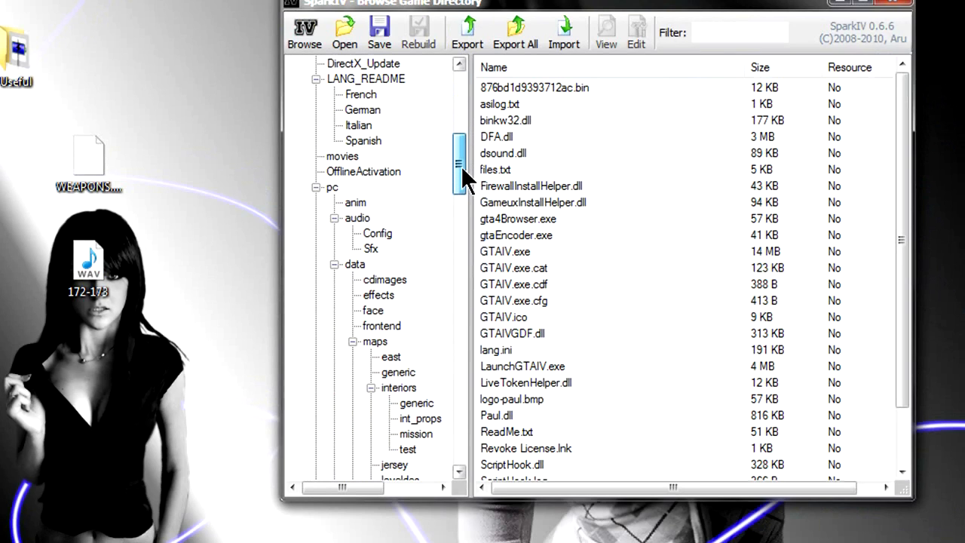
{"action": "left_click", "coordinate": [371, 249]}
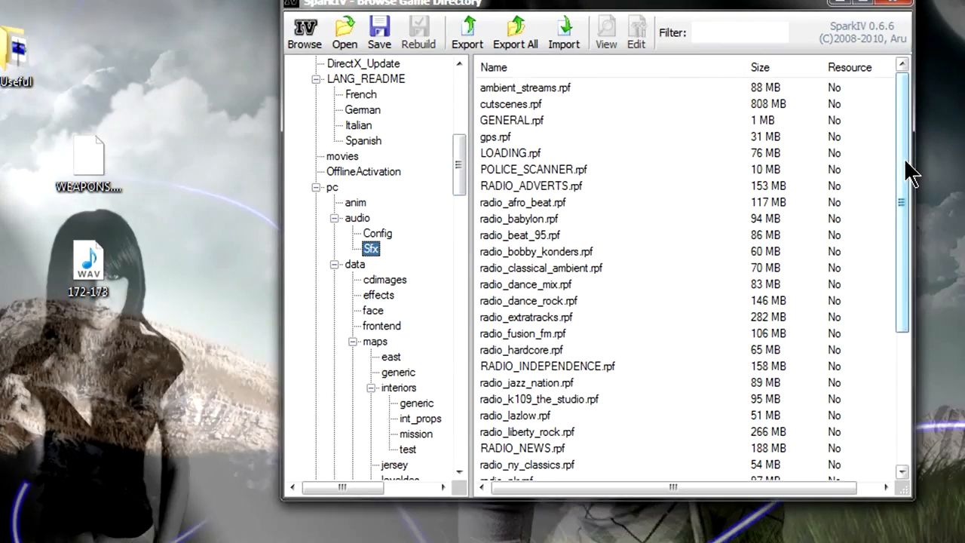
{"action": "scroll", "coordinate": [877, 192], "scroll_direction": "down", "scroll_amount": 4}
{"action": "double_click", "coordinate": [497, 390]}
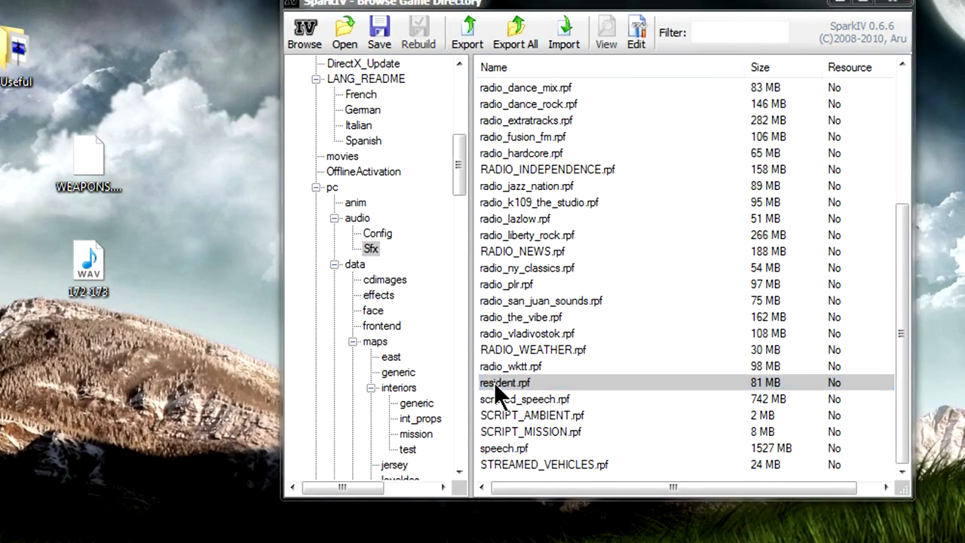
{"action": "left_click", "coordinate": [360, 83]}
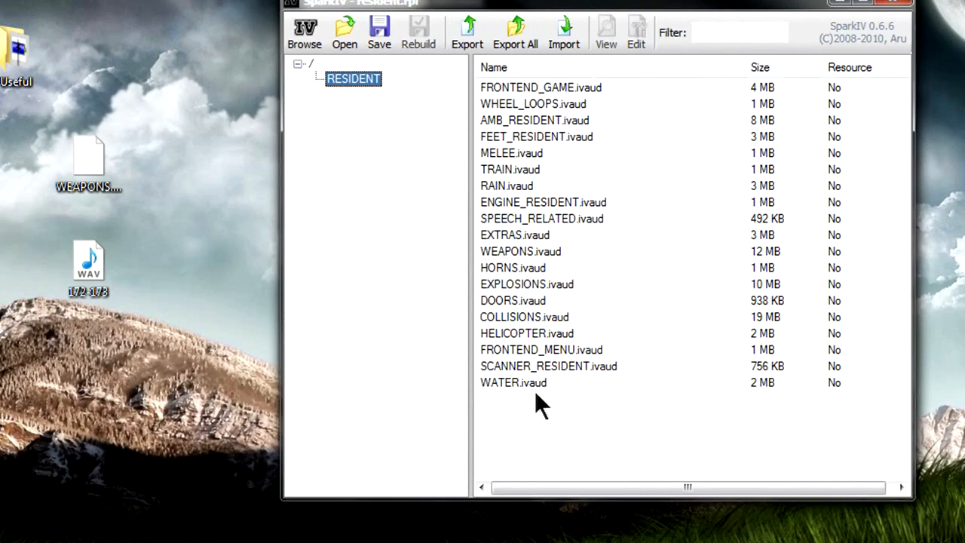
Export the original WEAPONS.ivaud as a backup to the Original folder inside Backups on the desktop
{"action": "left_click", "coordinate": [496, 255]}
{"action": "left_click", "coordinate": [467, 34]}
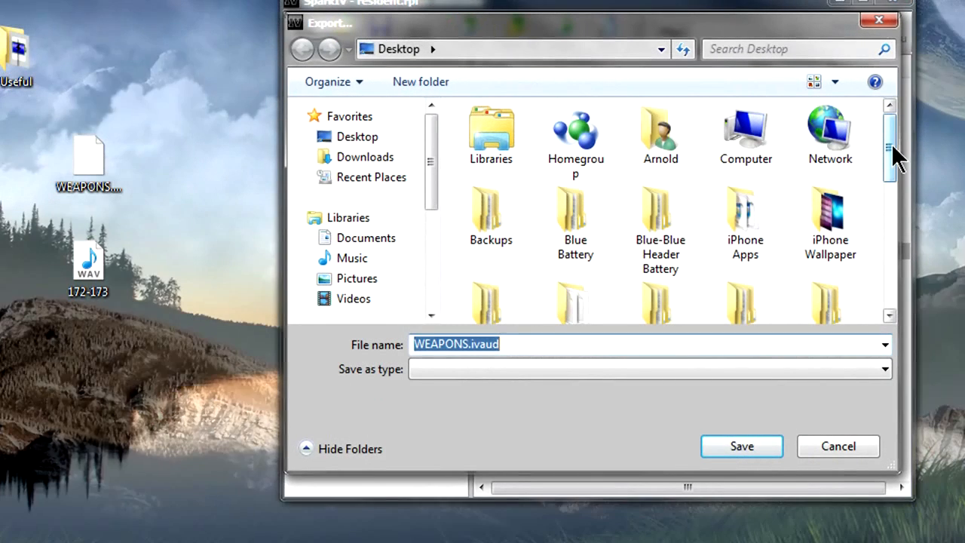
{"action": "double_click", "coordinate": [490, 208]}
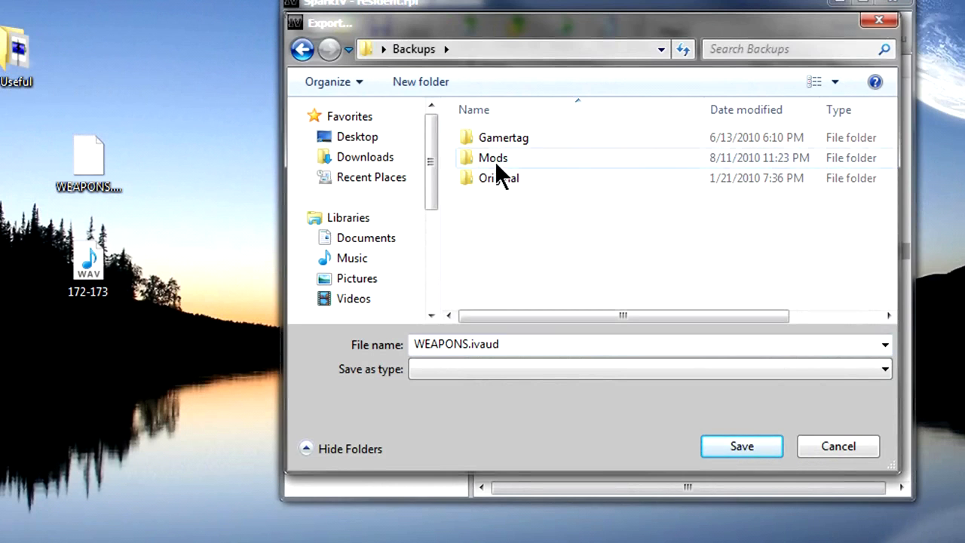
{"action": "double_click", "coordinate": [502, 180]}
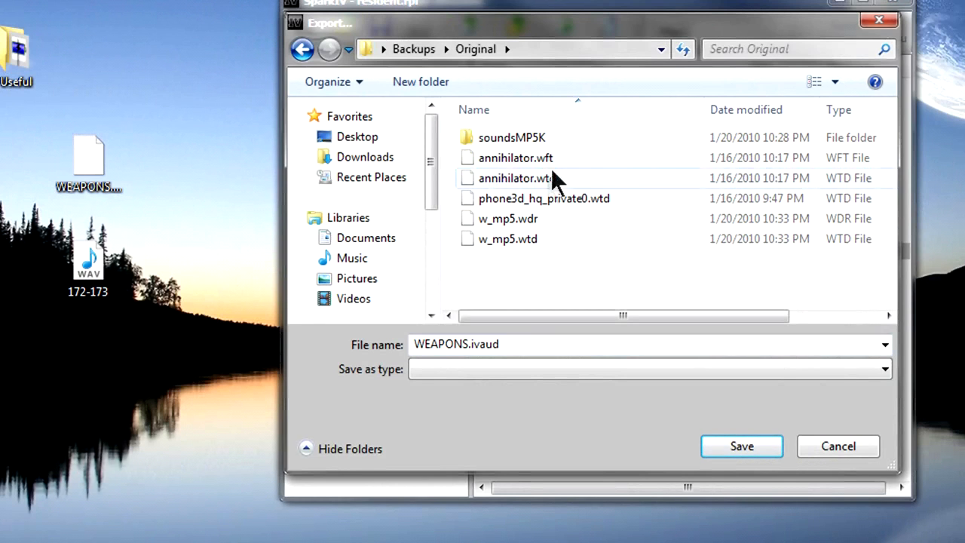
{"action": "left_click", "coordinate": [722, 444]}
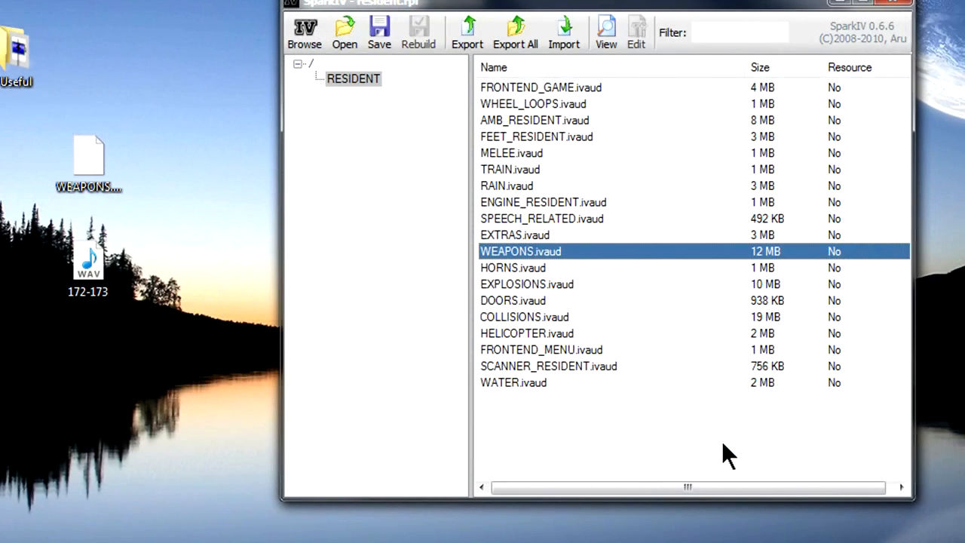
Import the modified WEAPONS.ivaud from the desktop into the RESIDENT folder of resident.rpf
{"action": "left_click", "coordinate": [564, 32]}
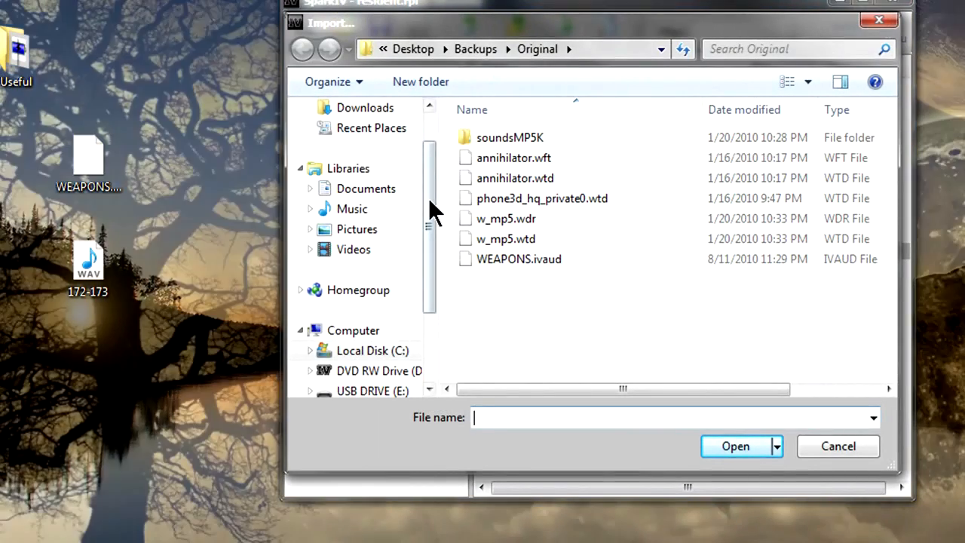
{"action": "left_click_drag", "start_coordinate": [431, 209], "coordinate": [433, 138]}
{"action": "left_click", "coordinate": [371, 136]}
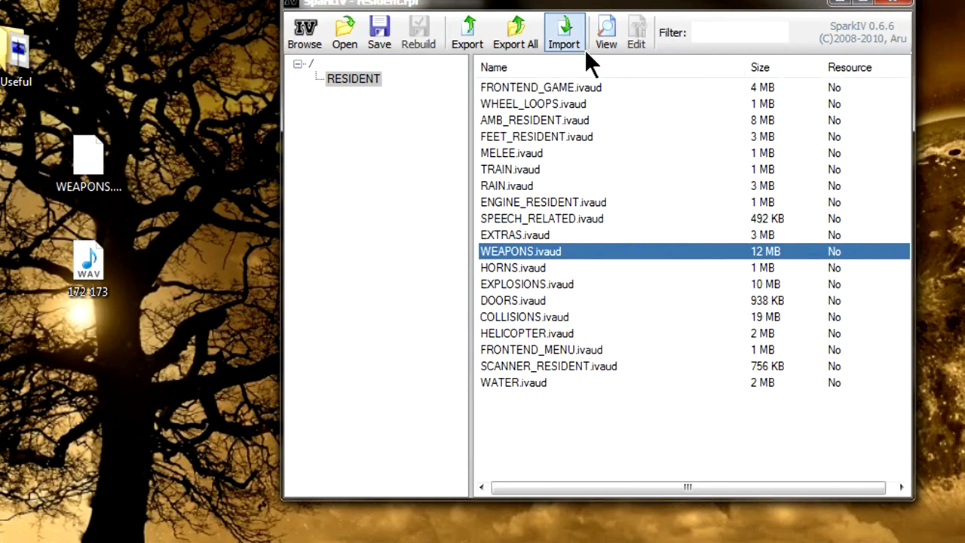
Save the resident.rpf archive and close all SparkIV windows
{"action": "left_click", "coordinate": [383, 34]}
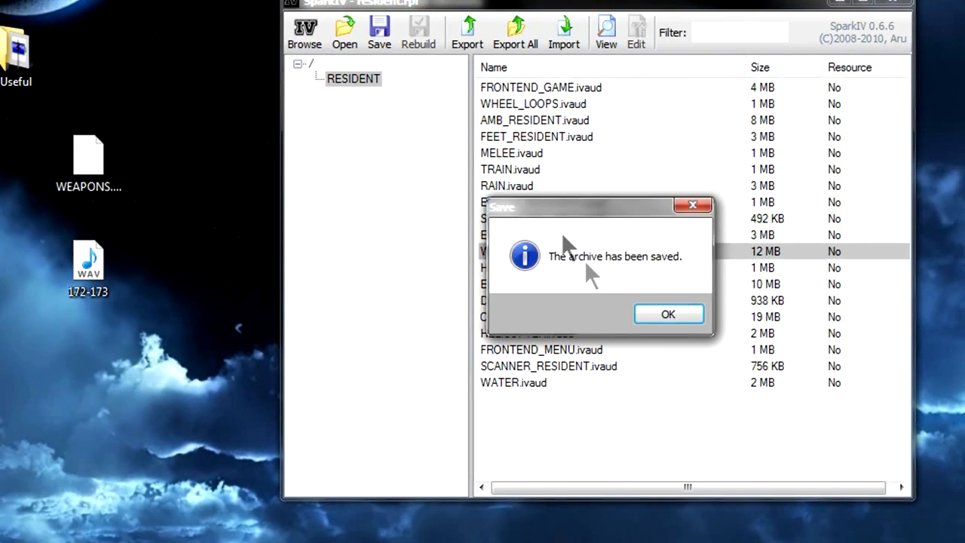
{"action": "left_click", "coordinate": [653, 315]}
{"action": "left_click", "coordinate": [883, 4]}
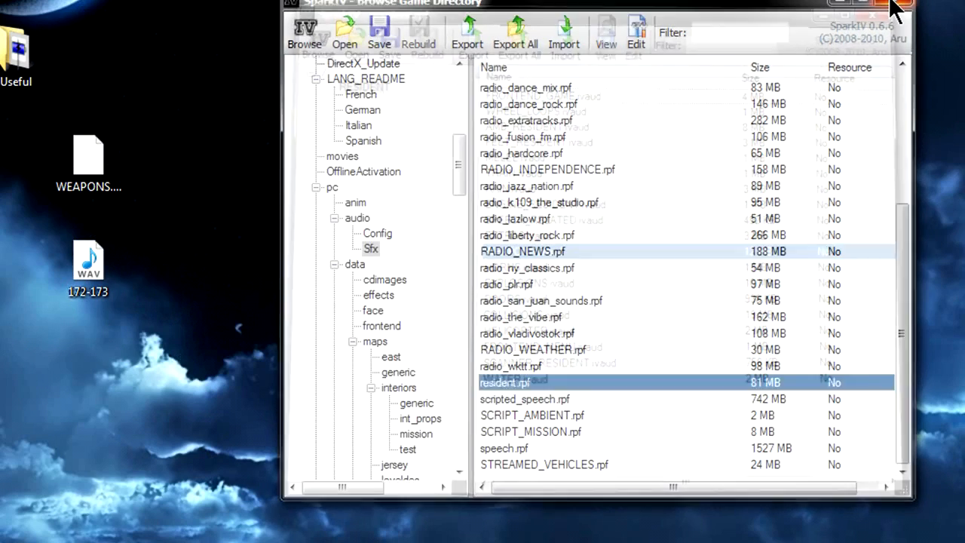
{"action": "left_click", "coordinate": [895, 8]}
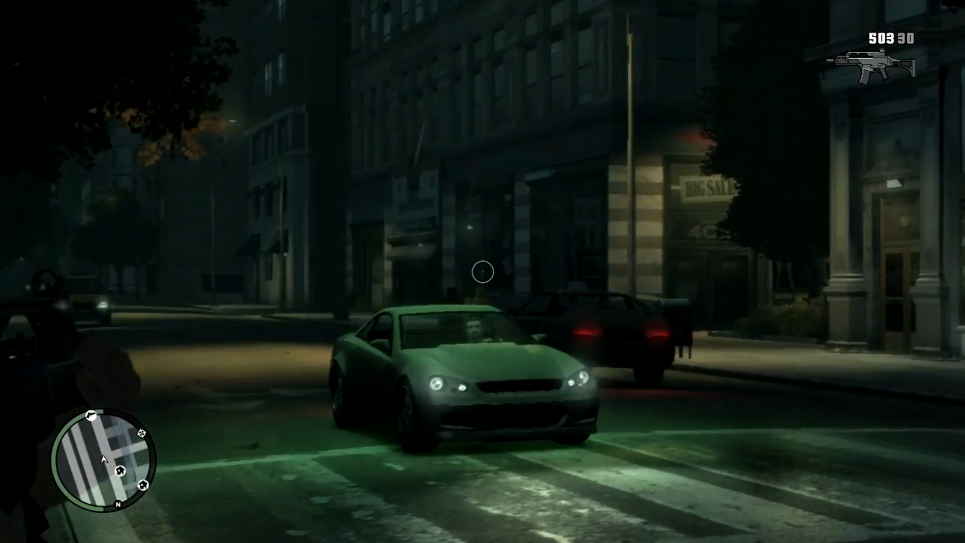
{"action": "left_click", "coordinate": [482, 272]}
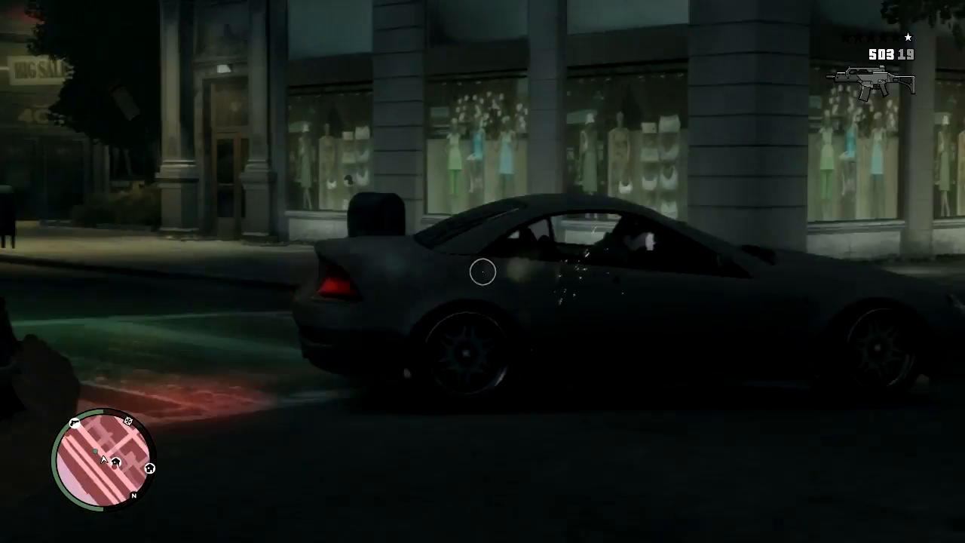
{"action": "key", "text": "r"}
{"action": "right_click", "coordinate": [482, 271]}
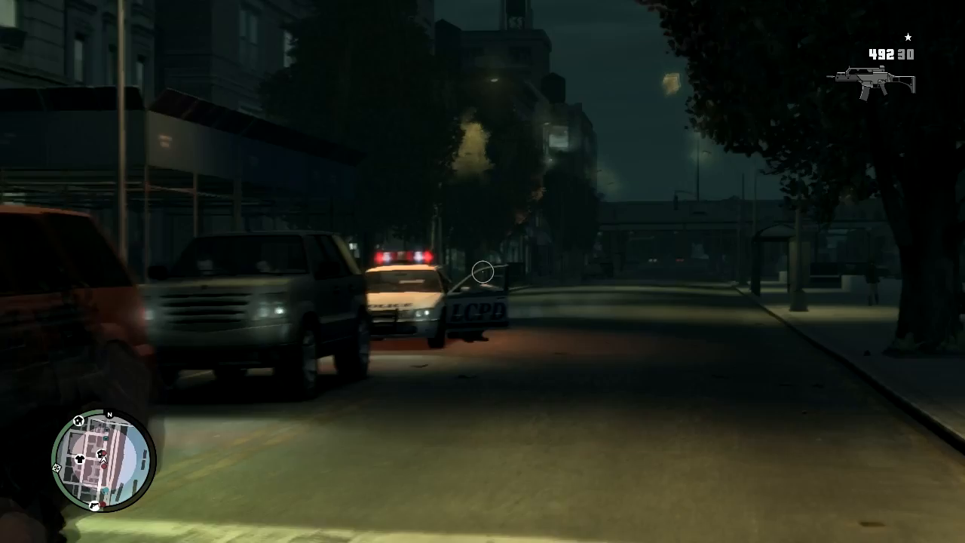
{"action": "left_click", "coordinate": [483, 271]}
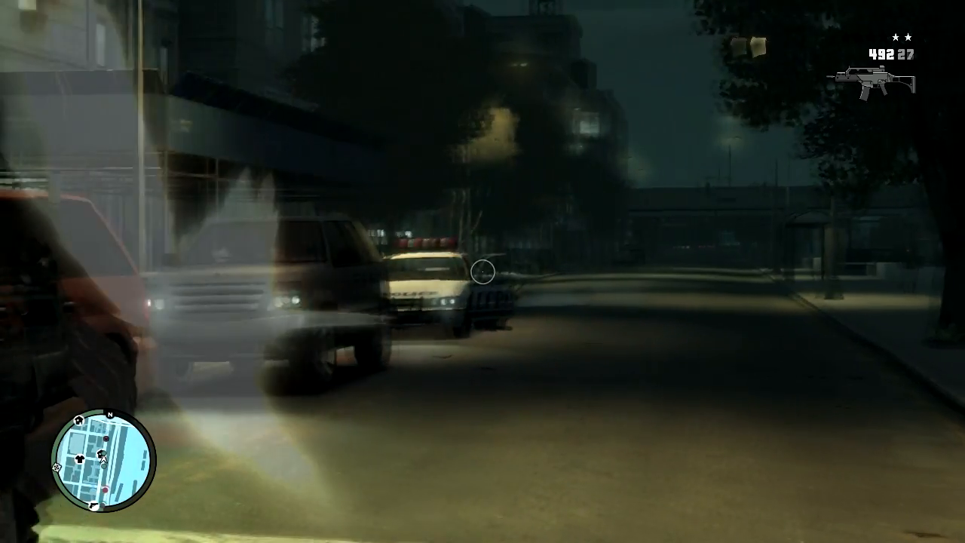
{"action": "left_click", "coordinate": [482, 271]}
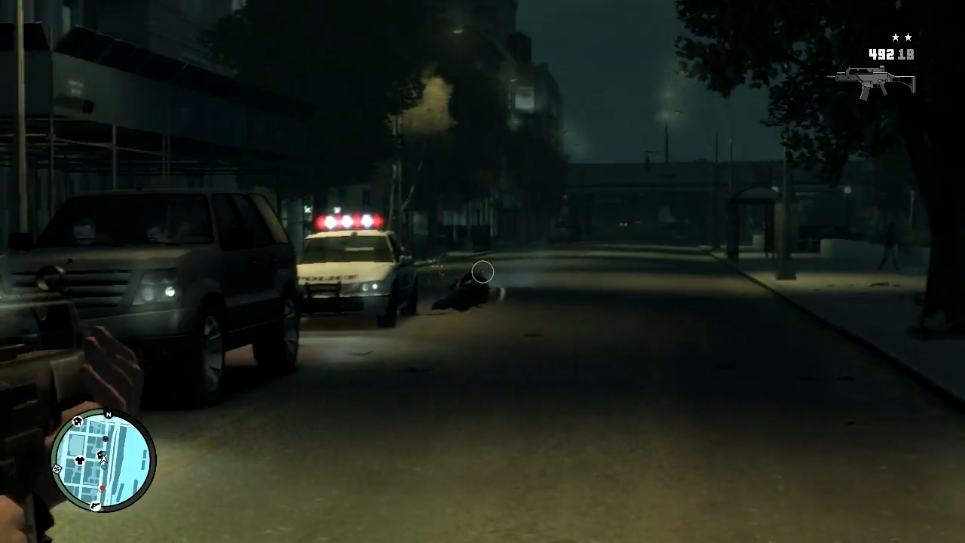
{"action": "left_click", "coordinate": [482, 271]}
{"action": "left_click", "coordinate": [483, 272]}
{"action": "left_click", "coordinate": [483, 271]}
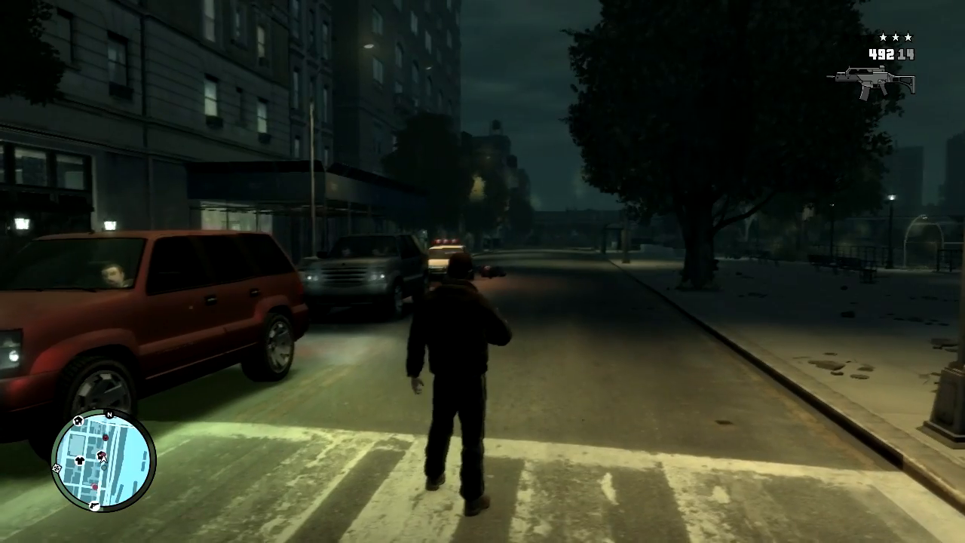
{"action": "key", "text": "F3"}
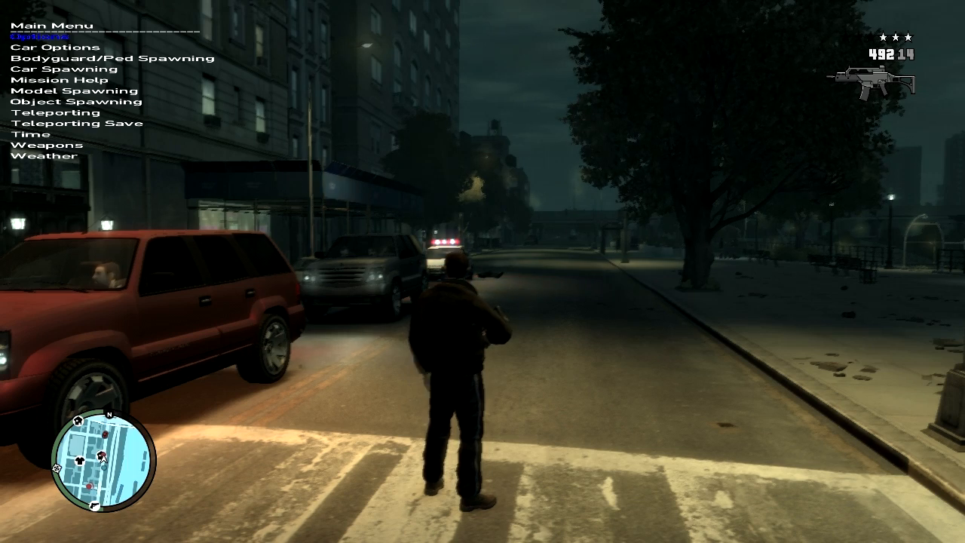
{"action": "key", "text": "Return"}
{"action": "key", "text": "Right"}
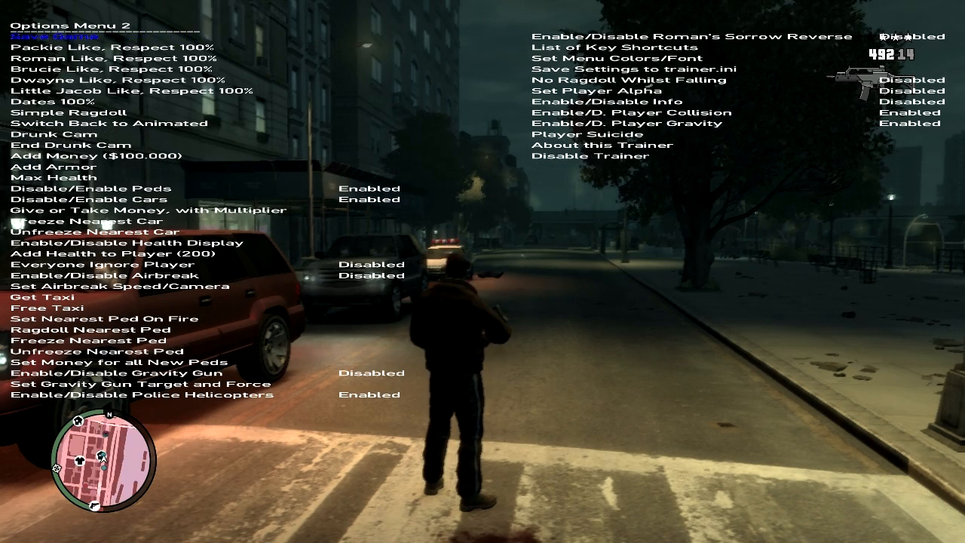
{"action": "key", "text": "Return"}
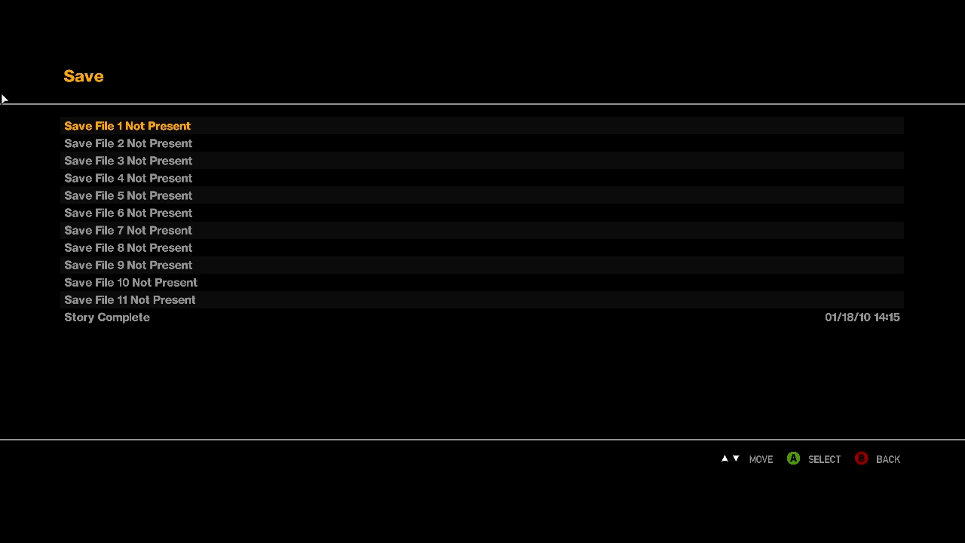
{"action": "key", "text": "Escape"}
{"action": "key", "text": "BackSpace"}
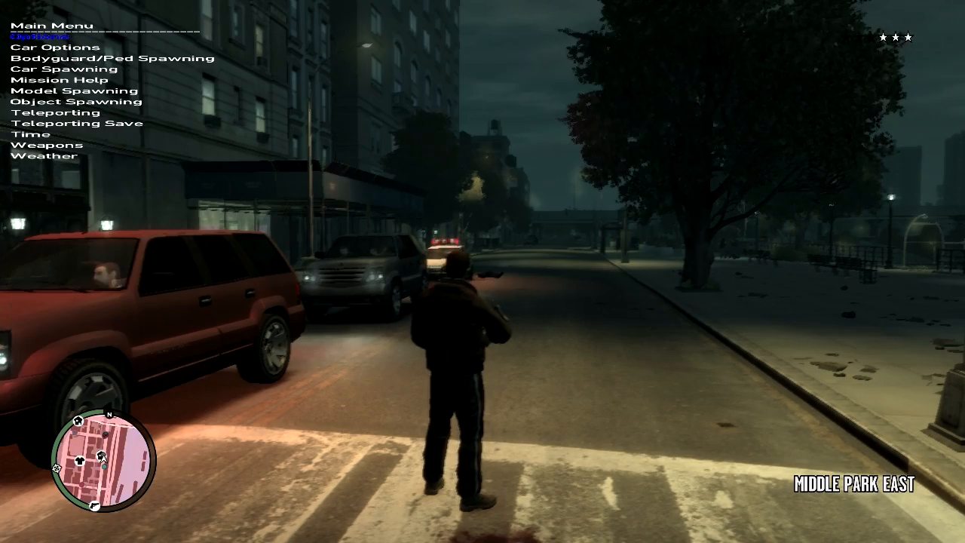
Toggle Always God Mode in the trainer's first options page and return to its main menu
{"action": "key", "text": "Return"}
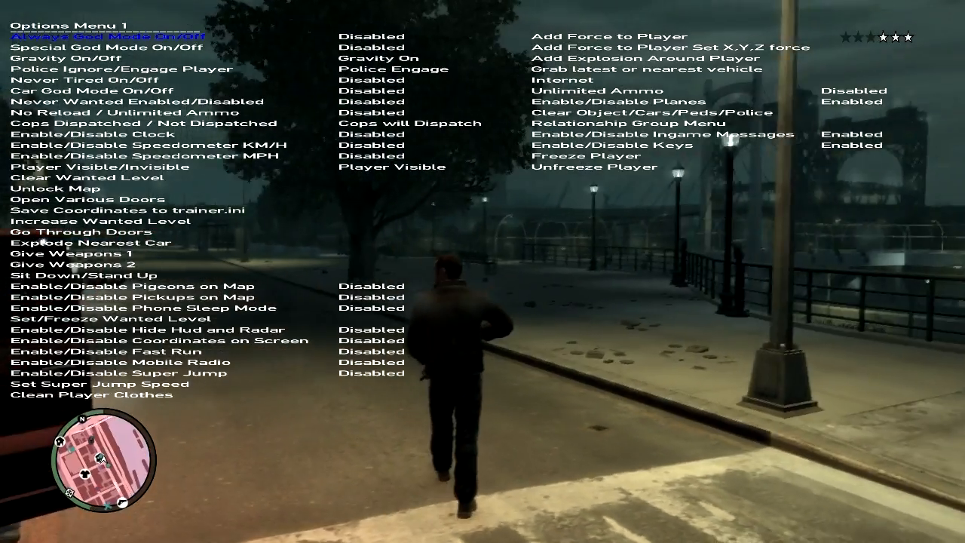
{"action": "key", "text": "Return"}
{"action": "key", "text": "BackSpace"}
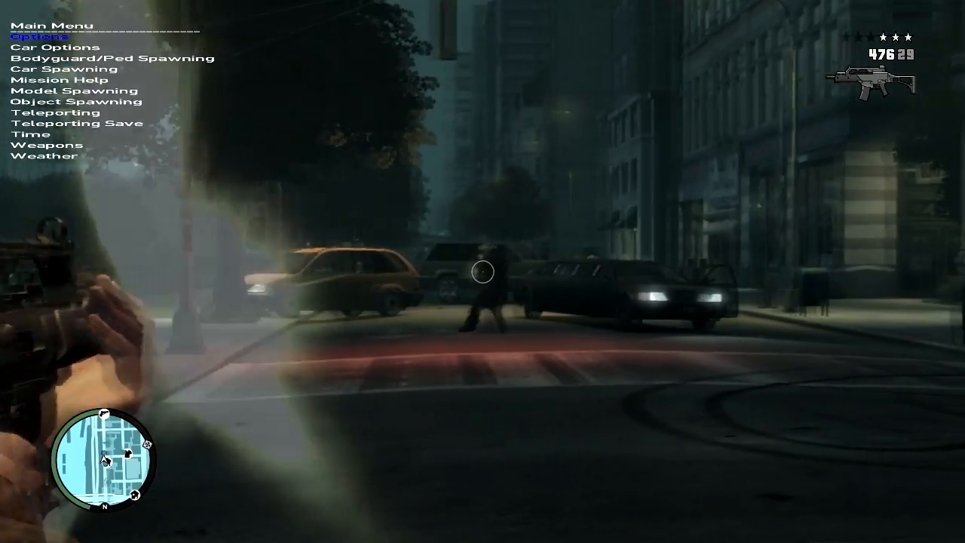
Test-fire the G36C in bursts towards the cars beyond the crosswalk and reload the weapon
{"action": "left_click", "coordinate": [482, 271]}
{"action": "left_click", "coordinate": [482, 271]}
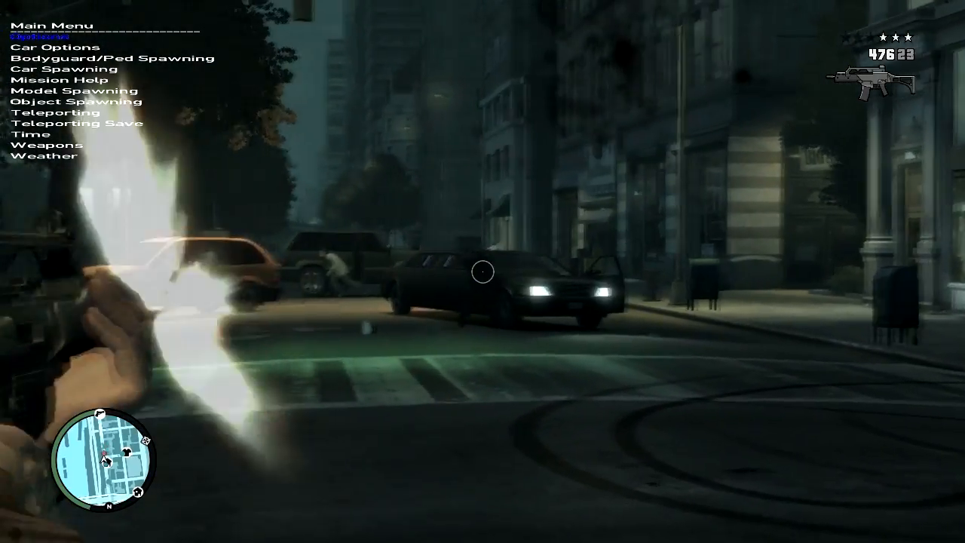
{"action": "left_click", "coordinate": [482, 271]}
{"action": "left_click", "coordinate": [483, 272]}
{"action": "left_click", "coordinate": [482, 271]}
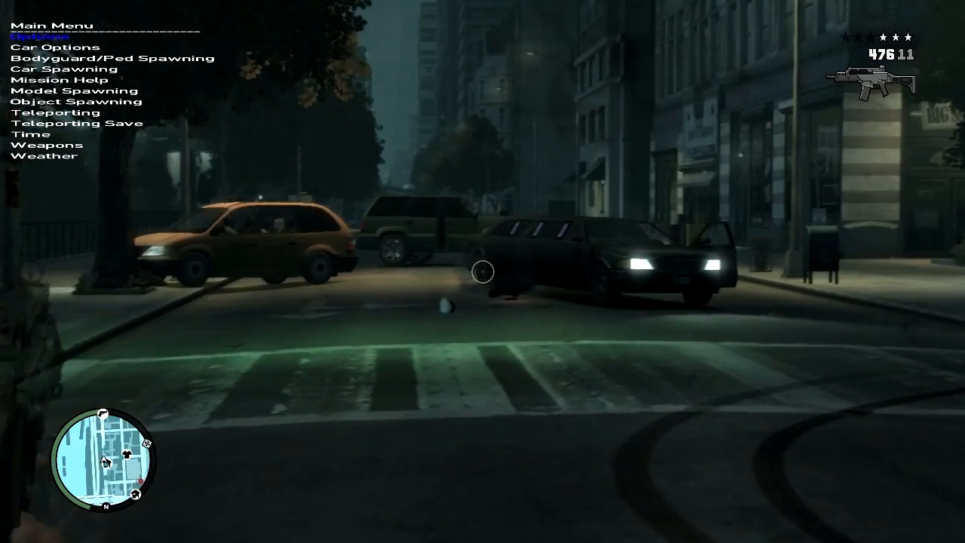
{"action": "key", "text": "r"}
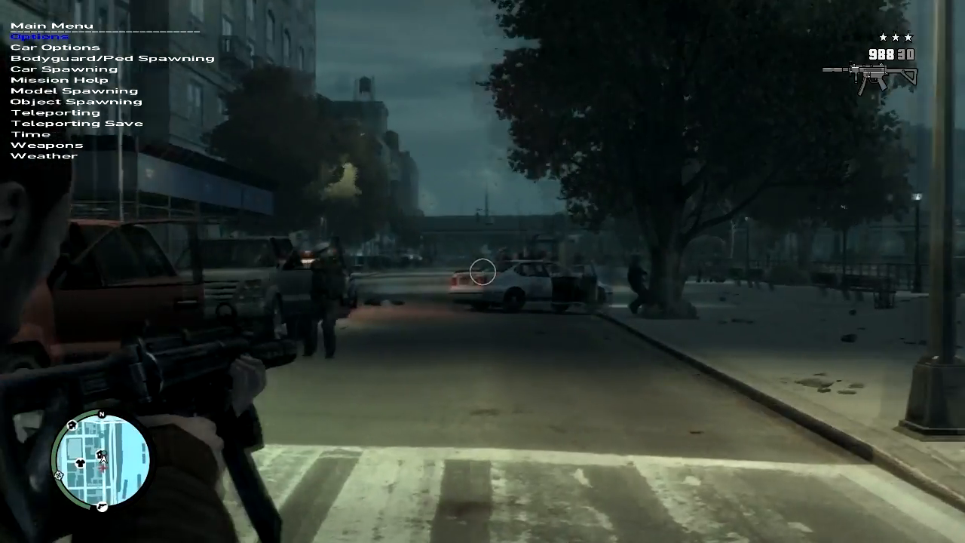
Fire the other assault rifle towards the police car and switch back to the G36C while walking across the crosswalk
{"action": "left_click", "coordinate": [482, 271]}
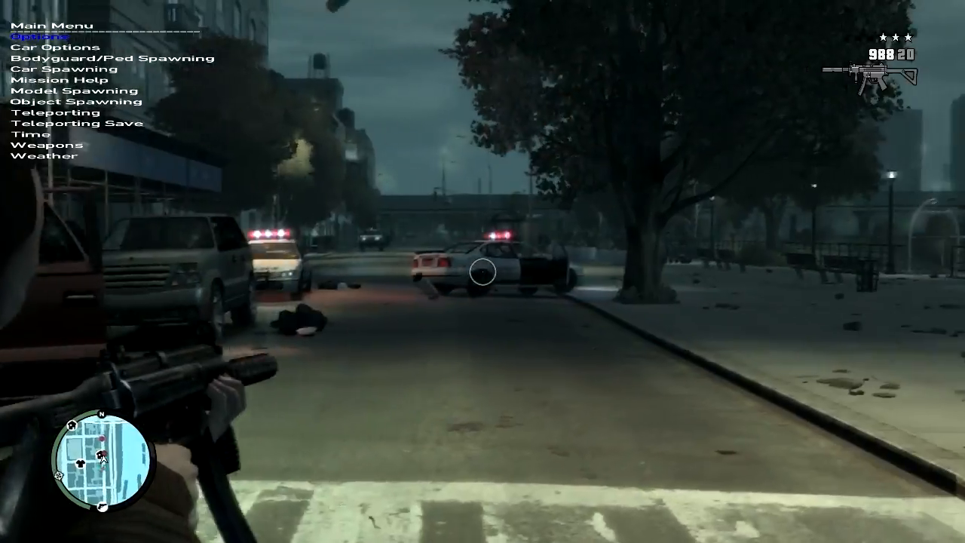
{"action": "left_click", "coordinate": [483, 271]}
{"action": "scroll", "coordinate": [483, 272], "scroll_direction": "down", "scroll_amount": 1}
{"action": "key", "text": "w"}
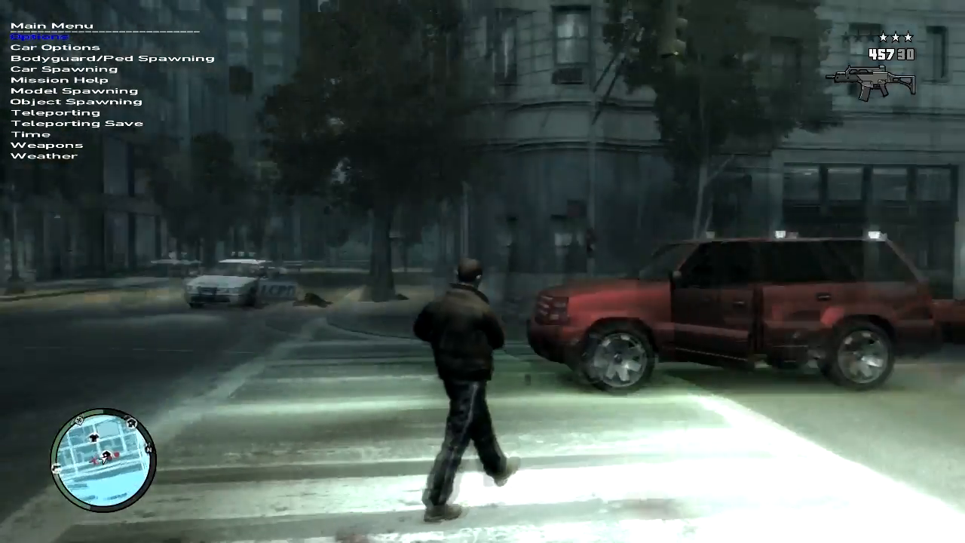